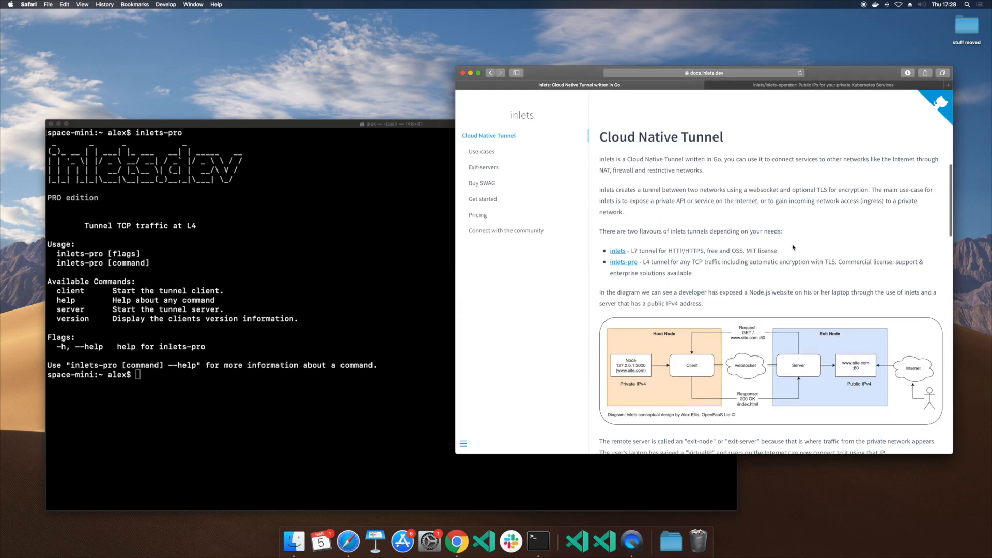
pyautogui.scroll(-1, 793, 247)
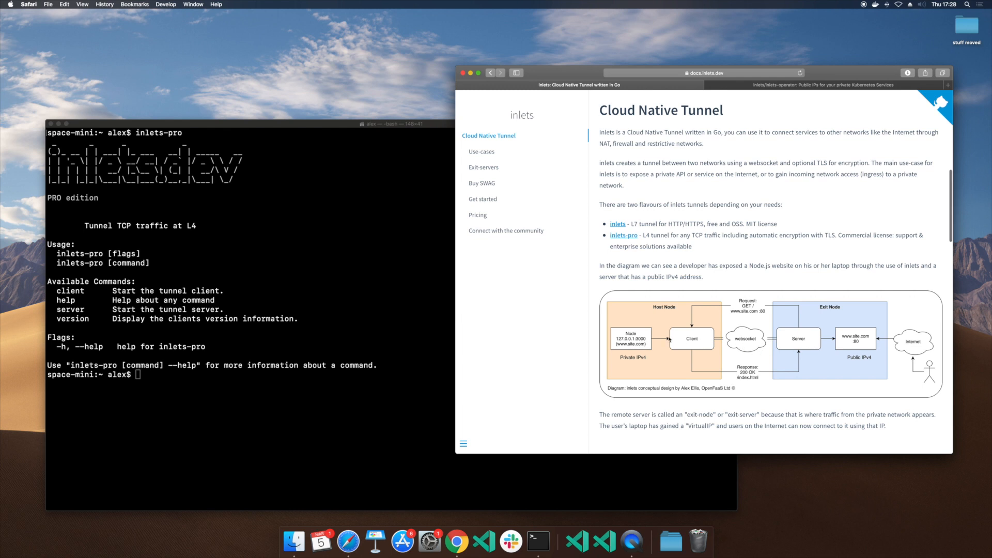
pyautogui.scroll(-5, 669, 338)
pyautogui.scroll(-5, 669, 338)
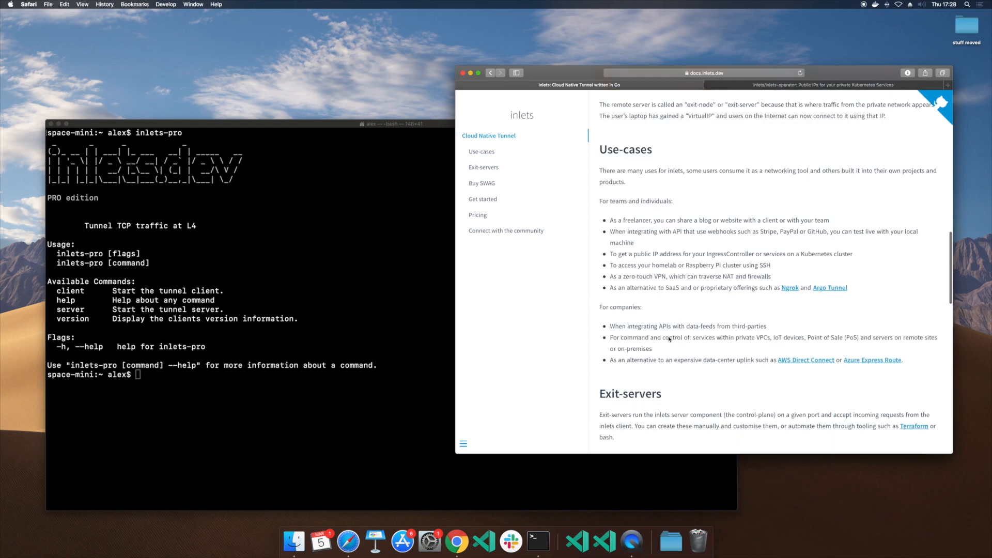
pyautogui.scroll(-3, 668, 338)
pyautogui.scroll(-3, 668, 338)
pyautogui.scroll(-2, 669, 338)
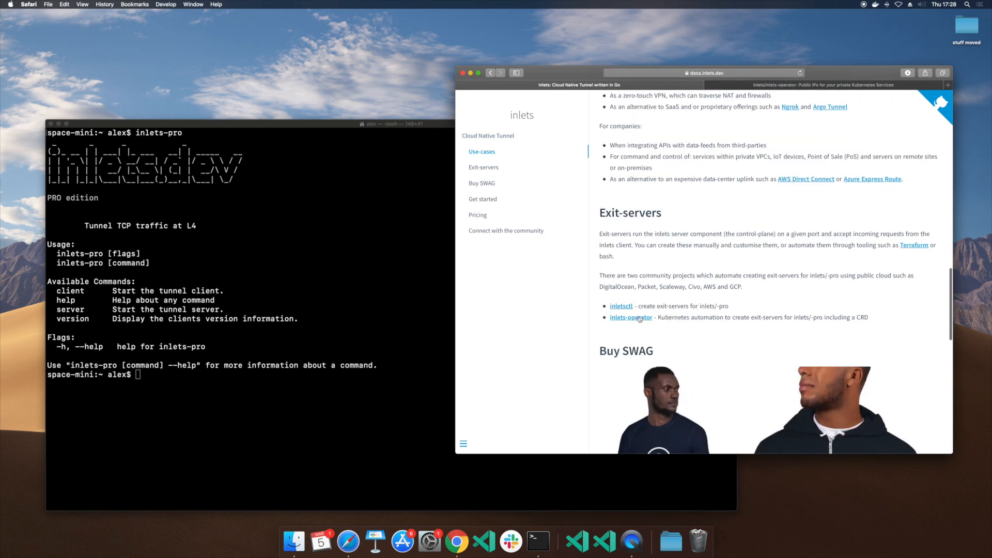
# - Switch Safari to the inlets-operator project page tab
pyautogui.click(815, 84)
pyautogui.scroll(10, 691, 313)
pyautogui.scroll(10, 689, 313)
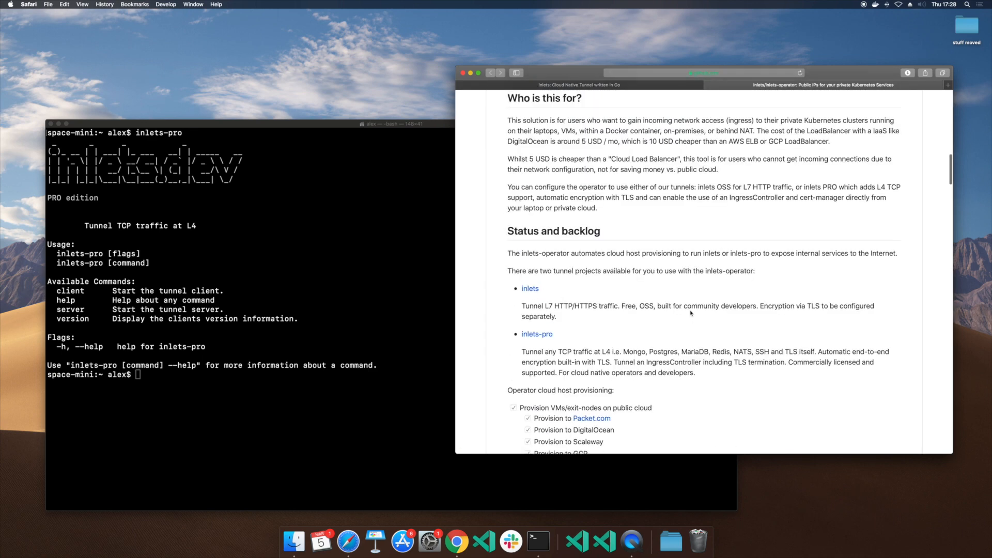
pyautogui.scroll(10, 690, 312)
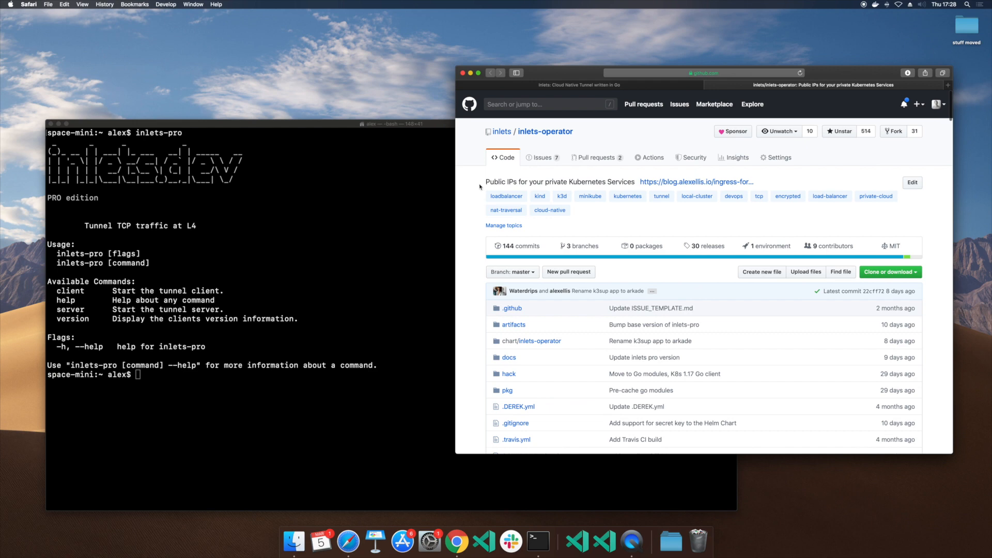
pyautogui.scroll(-1, 473, 196)
pyautogui.scroll(-8, 473, 196)
pyautogui.scroll(-5, 504, 233)
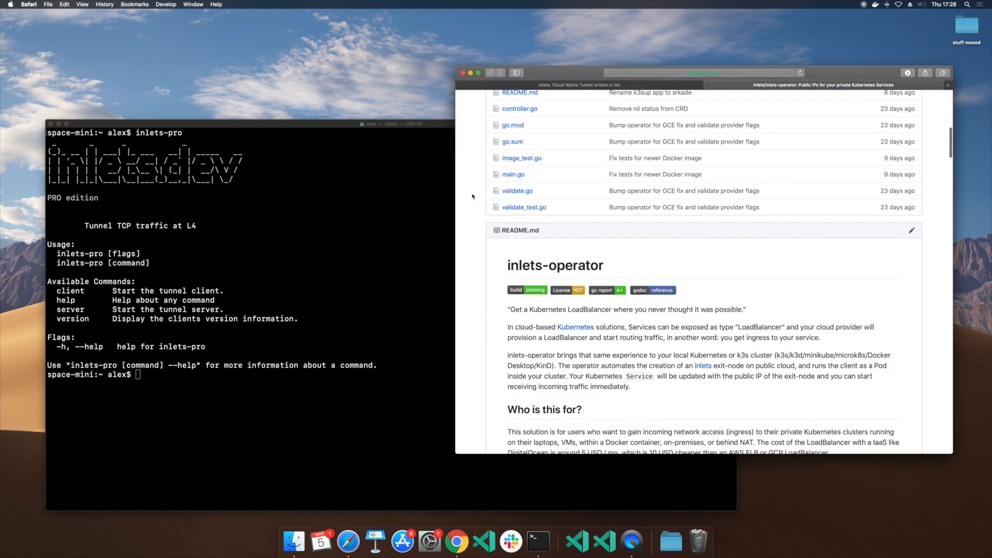
pyautogui.scroll(-3, 528, 248)
# - Highlight LoadBalancer and the provider list (Packet, DigitalOcean, Scaleway, GCP, AWS EC2) in the readme while reading
pyautogui.doubleClick(560, 253)
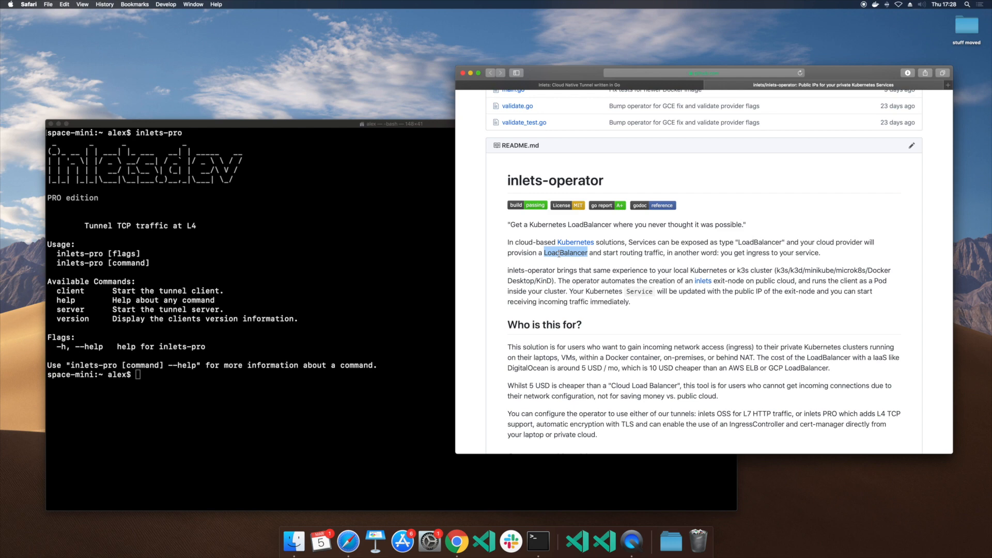
pyautogui.scroll(-4, 559, 252)
pyautogui.scroll(-4, 554, 294)
pyautogui.scroll(-4, 550, 326)
pyautogui.scroll(-3, 549, 335)
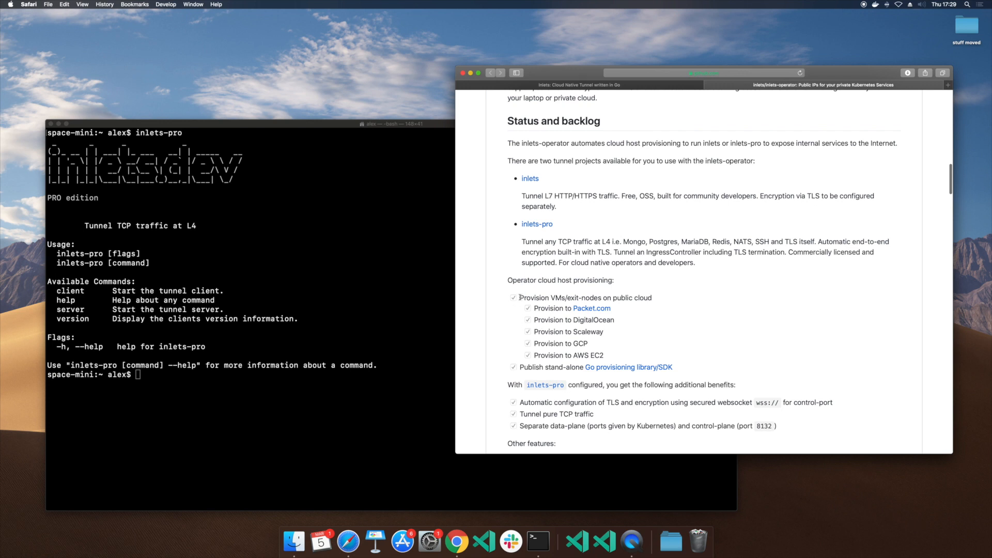
pyautogui.moveTo(520, 297); pyautogui.dragTo(642, 359)
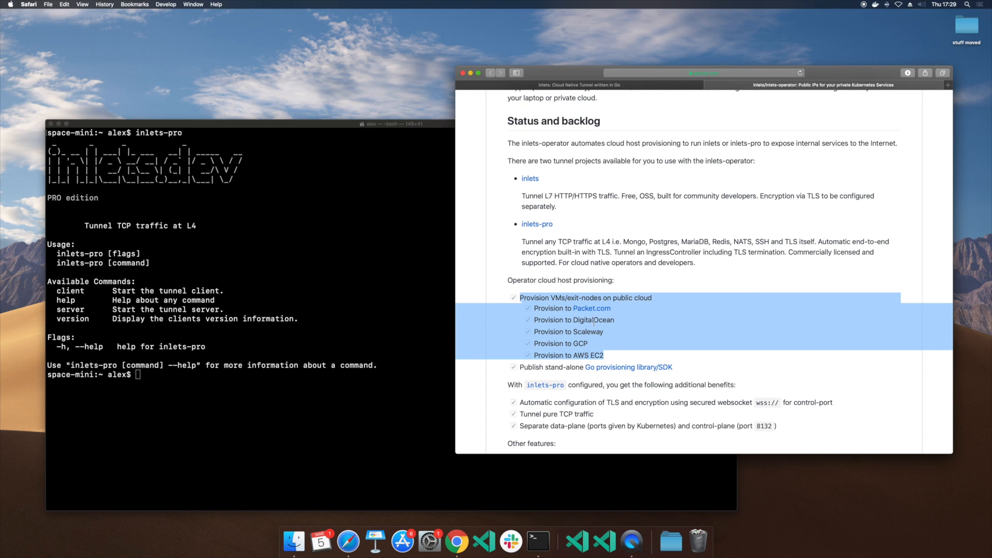
pyautogui.click(577, 351)
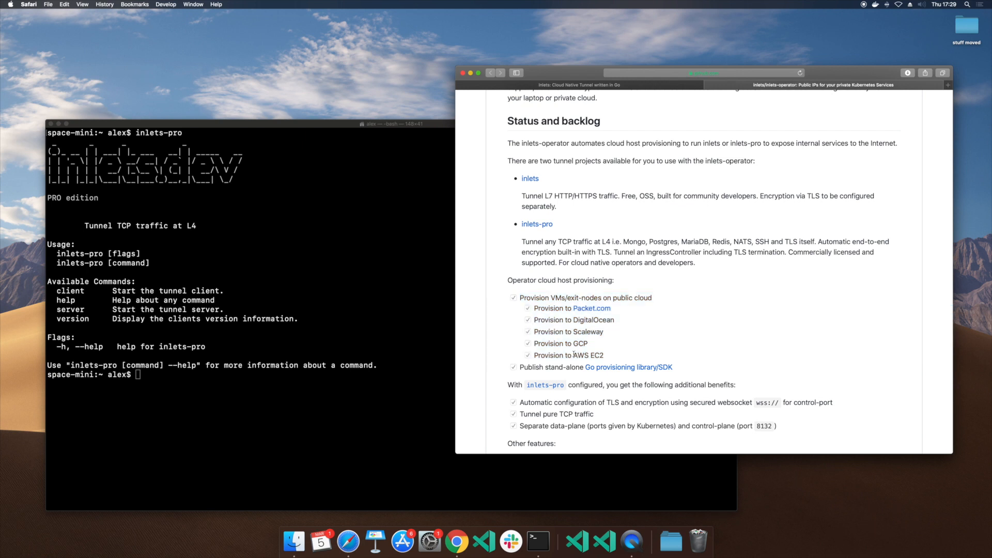
# - Delete the old k3d cluster and create a fresh k3s-default cluster
pyautogui.click(266, 354)
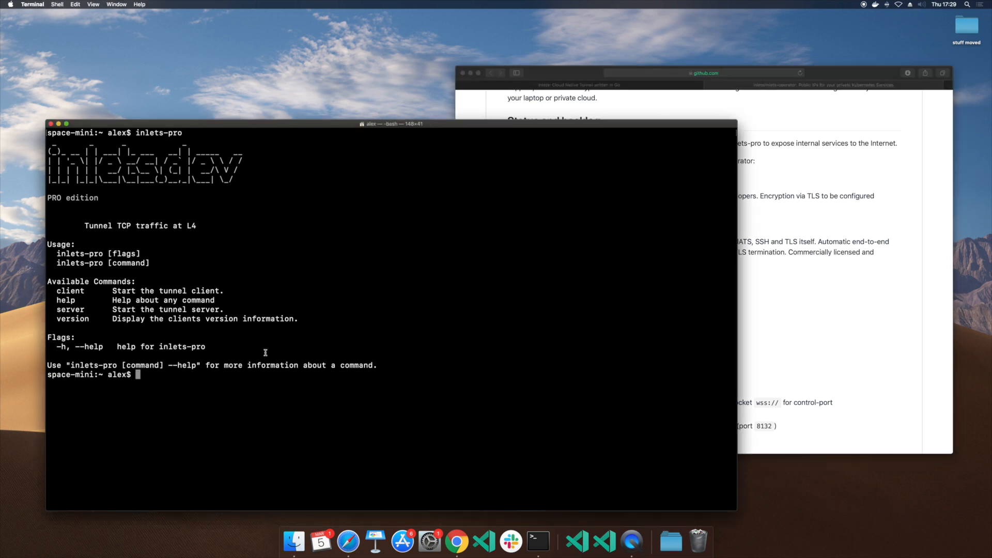
pyautogui.hotkey('ctrl', 'l')
pyautogui.write('k3d ')
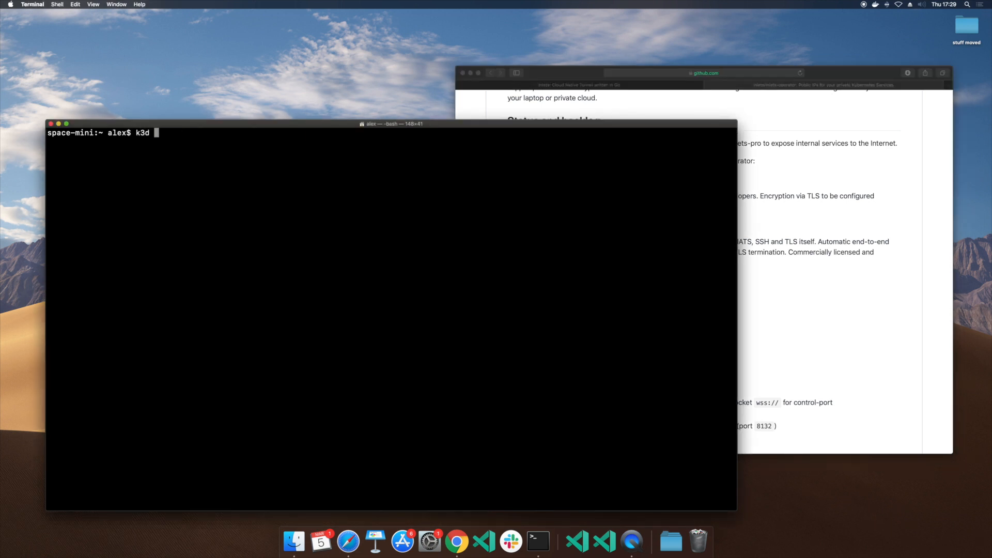
pyautogui.write('delete')
pyautogui.press('Return')
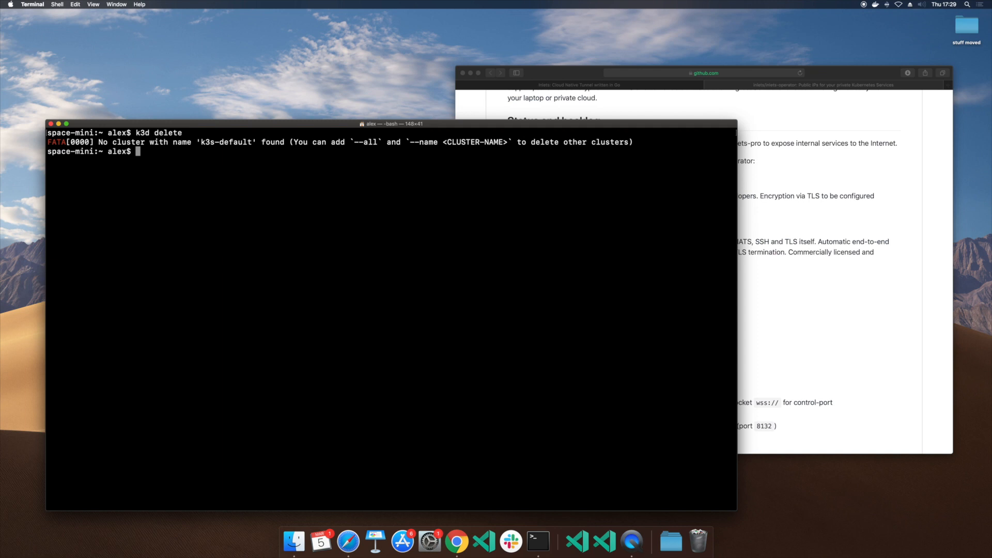
pyautogui.press('Up')
pyautogui.press('BackSpace')
pyautogui.press('BackSpace')
pyautogui.press('BackSpace')
pyautogui.write('create')
pyautogui.press('Return')
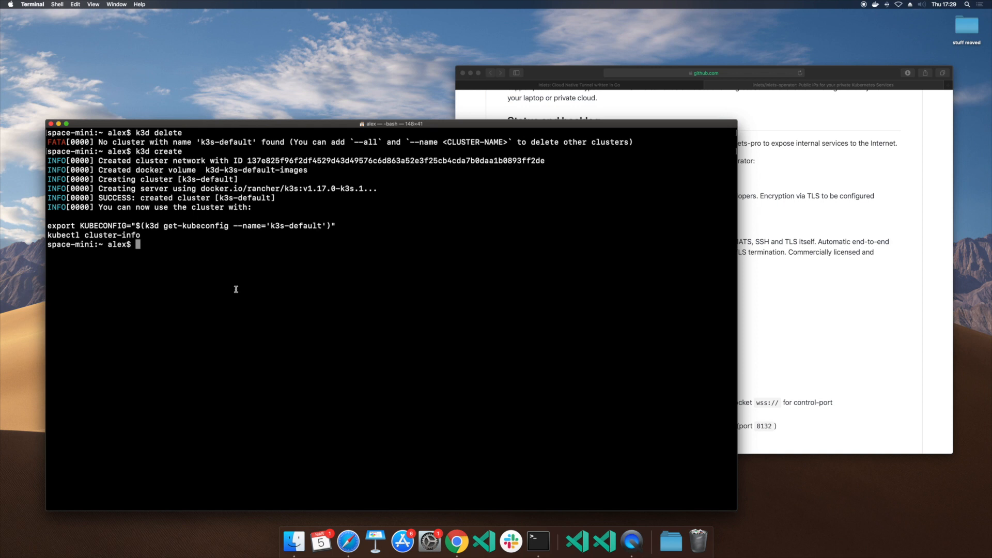
# - Export KUBECONFIG for the new cluster, then list its Ready node and the services in all namespaces
pyautogui.tripleClick(231, 226)
pyautogui.press('super+c')
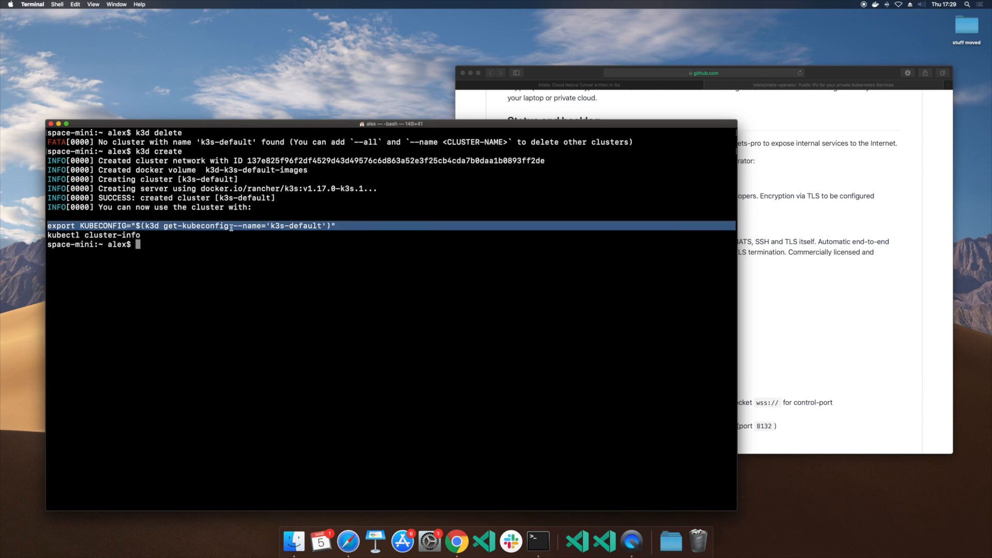
pyautogui.middleClick(231, 227)
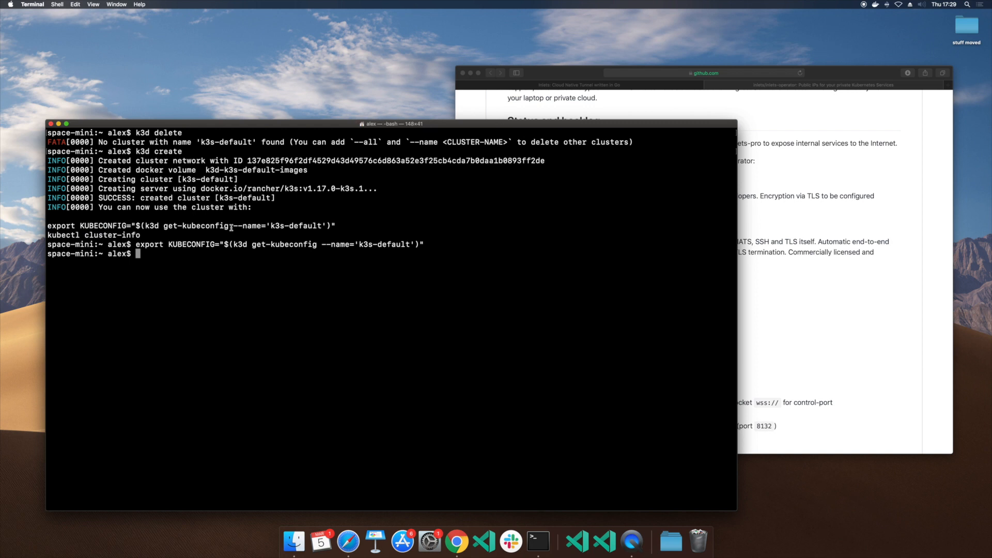
pyautogui.write('kubectl get node')
pyautogui.press('Return')
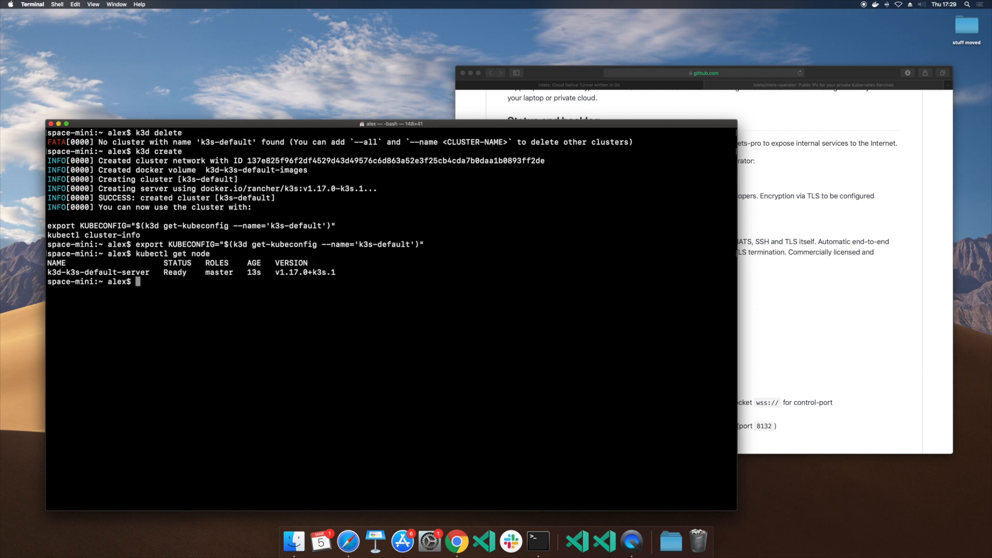
pyautogui.press('Up')
pyautogui.hotkey('ctrl', 'w')
pyautogui.hotkey('ctrl', 'w')
pyautogui.write('get svc -')
pyautogui.write('A')
pyautogui.press('Return')
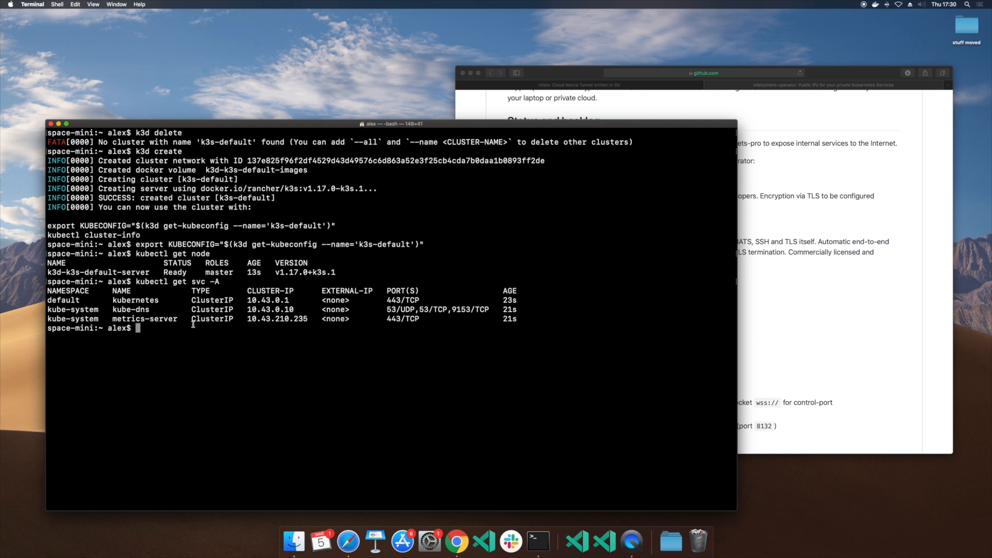
# - List arkade's installable apps and show the help for 'arkade install openfaas'
pyautogui.hotkey('ctrl', 'r')
pyautogui.write('openf')
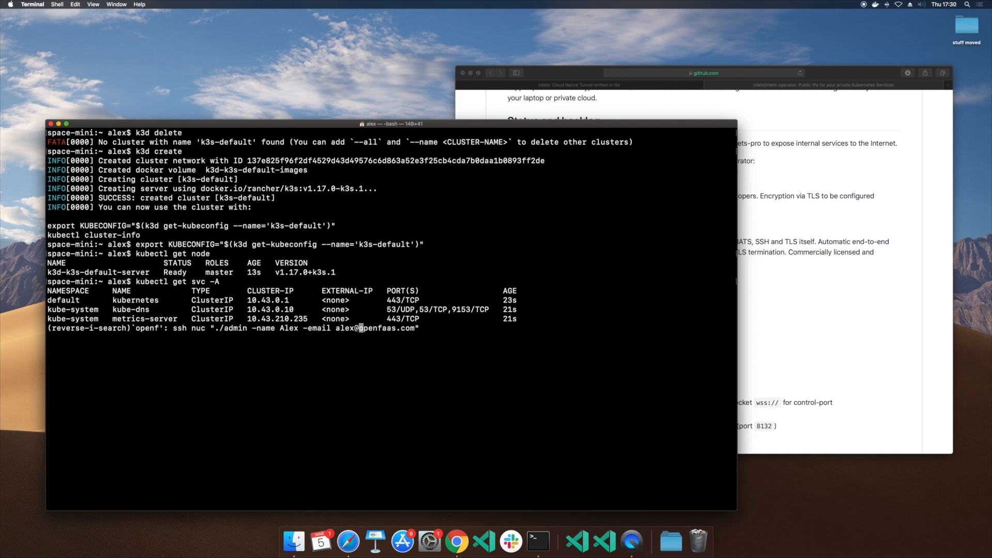
pyautogui.hotkey('ctrl', 'r')
pyautogui.hotkey('ctrl', 'a')
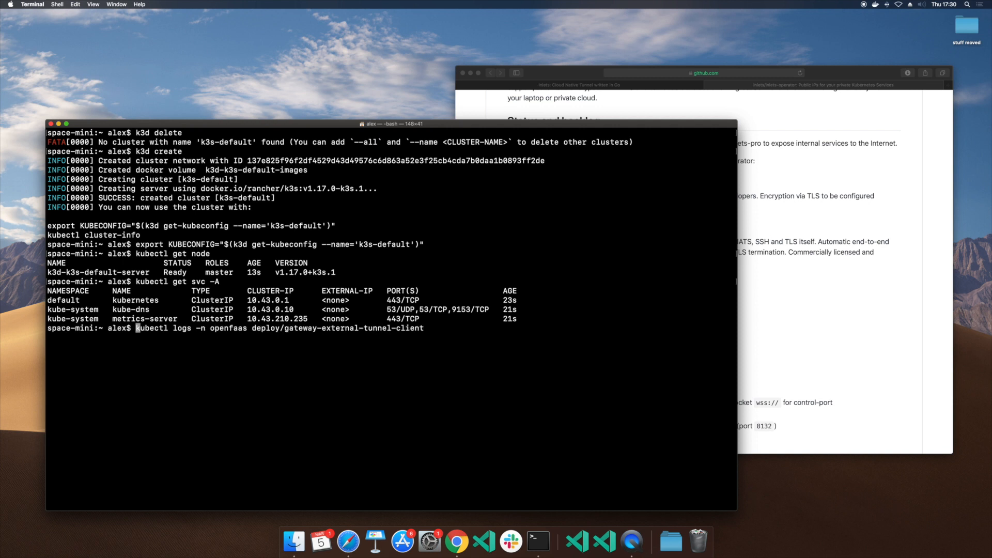
pyautogui.hotkey('ctrl', 'c')
pyautogui.write('arkad')
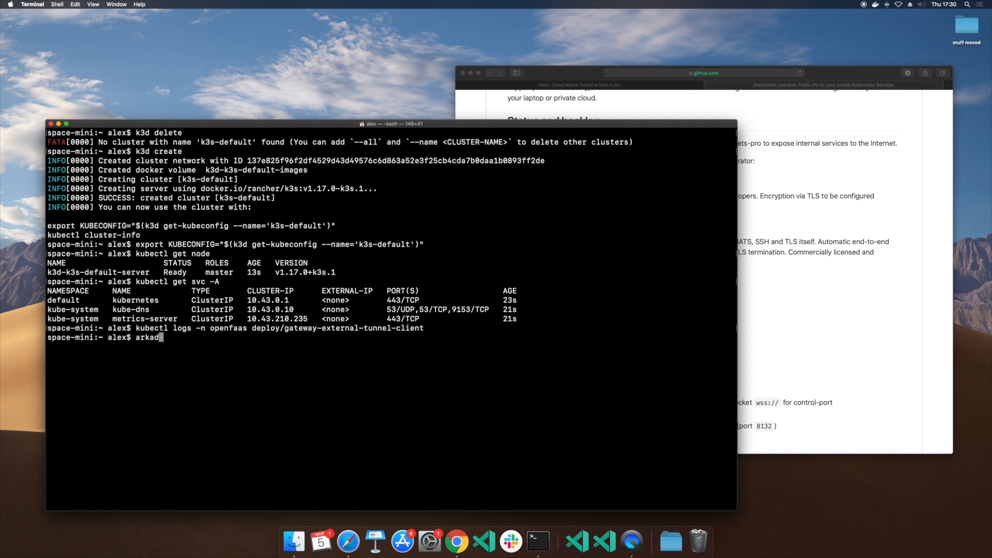
pyautogui.write('e install')
pyautogui.press('Return')
pyautogui.press('Up')
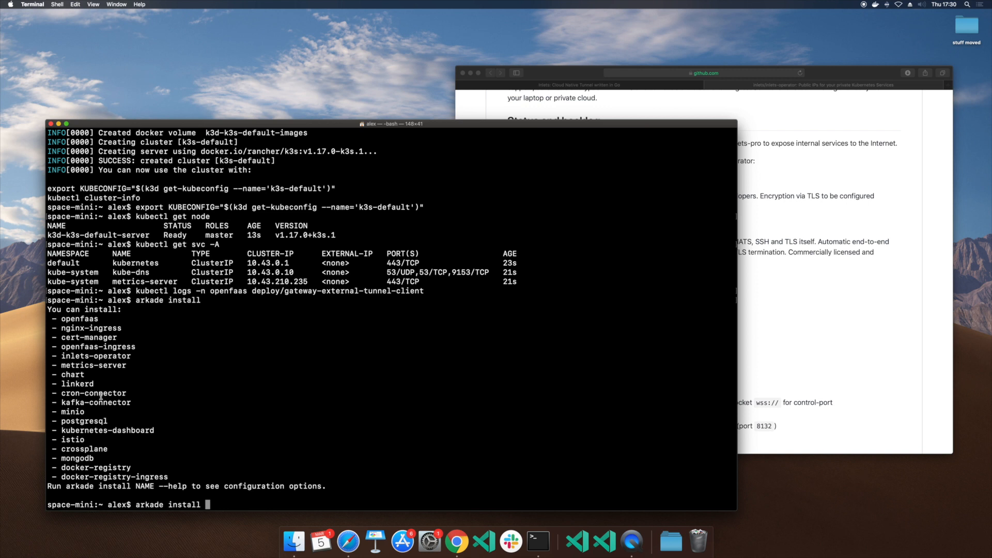
pyautogui.doubleClick(83, 317)
pyautogui.press('super+v')
pyautogui.write('--help')
pyautogui.press('Return')
# - Run 'arkade install openfaas --load-balancer', pasting the flag from the help output
pyautogui.press('Up')
pyautogui.press('BackSpace')
pyautogui.press('BackSpace')
pyautogui.press('BackSpace')
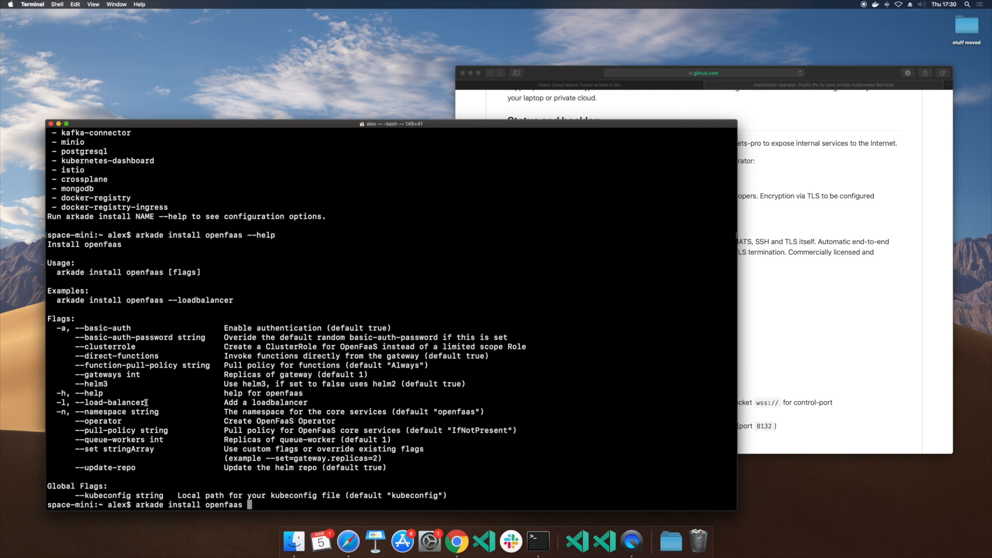
pyautogui.moveTo(146, 403); pyautogui.dragTo(75, 402)
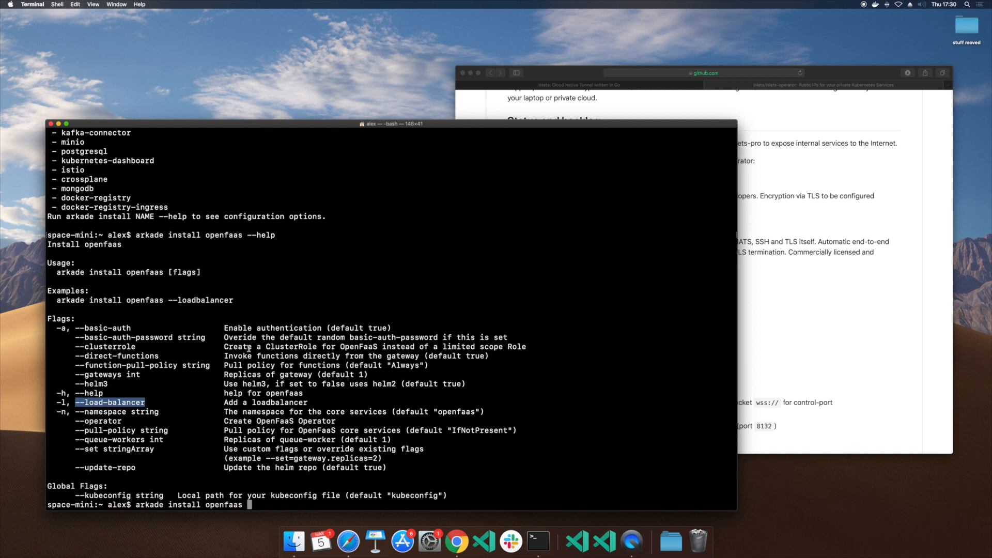
pyautogui.press('super+v')
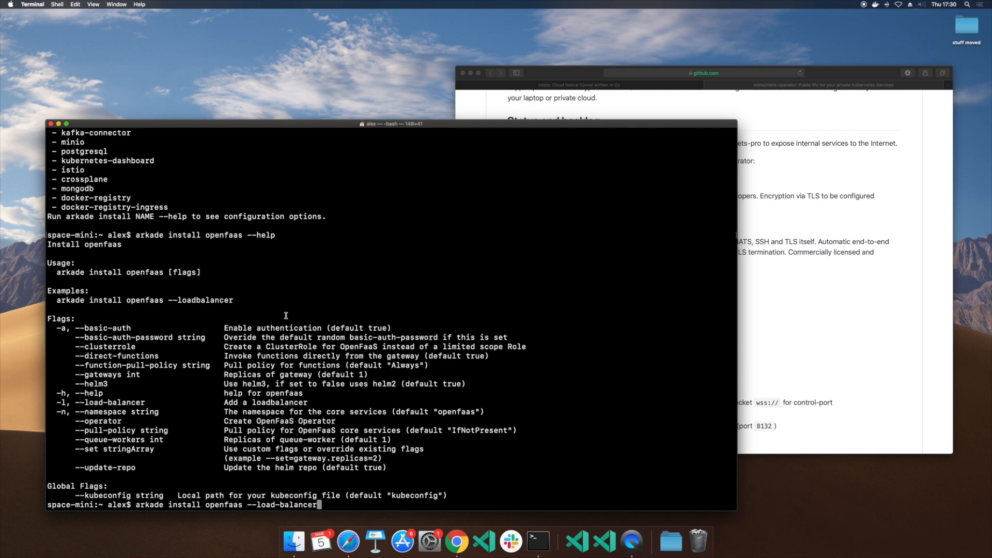
pyautogui.press('Return')
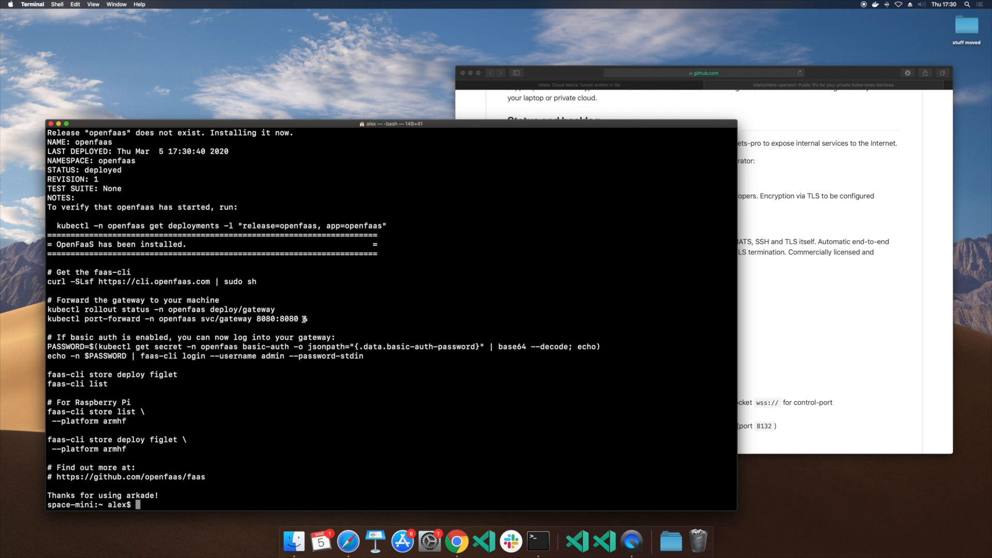
# - Highlight the gateway port-forward line in the OpenFaaS post-install notes while reading
pyautogui.moveTo(308, 319); pyautogui.dragTo(48, 318)
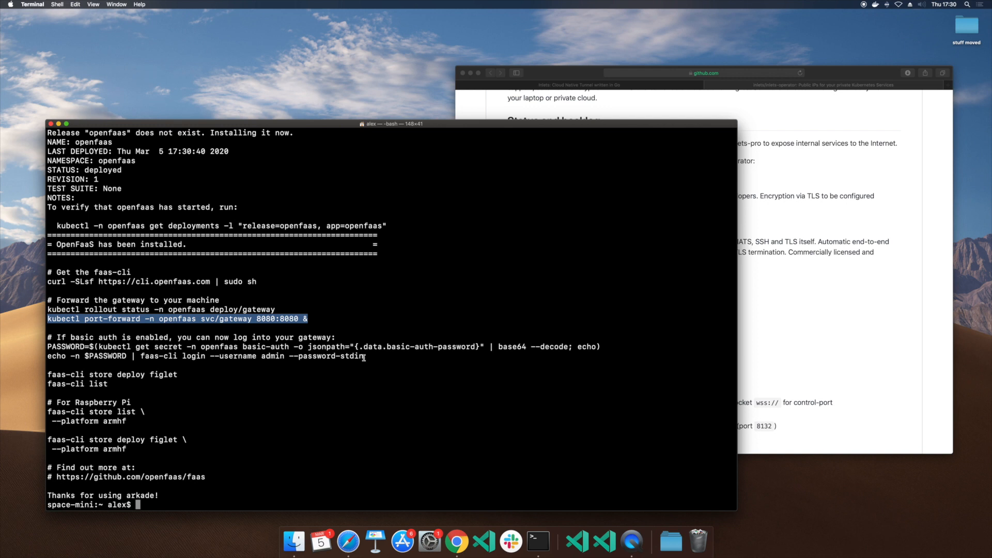
pyautogui.click(218, 309)
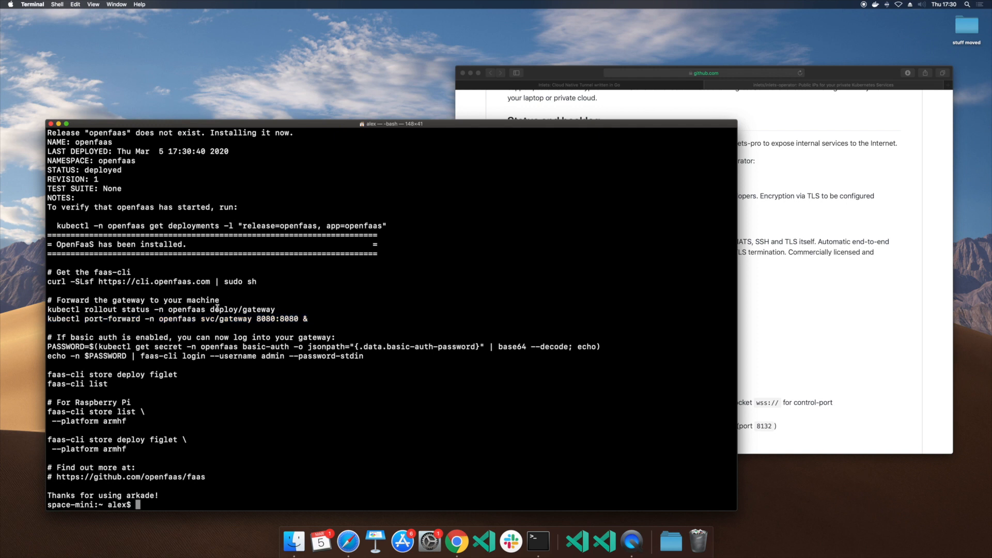
pyautogui.write('kubectl get ')
pyautogui.write('svc -')
pyautogui.write('o wide -A')
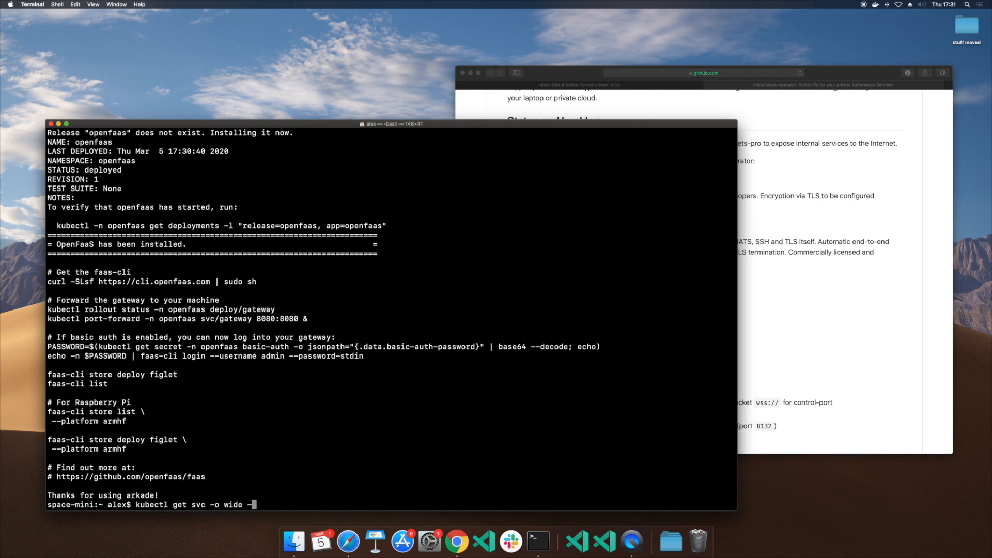
# - Run 'kubectl get svc -o wide -A' and highlight the traefik row and its external IP 172.21.0.2
pyautogui.press('Return')
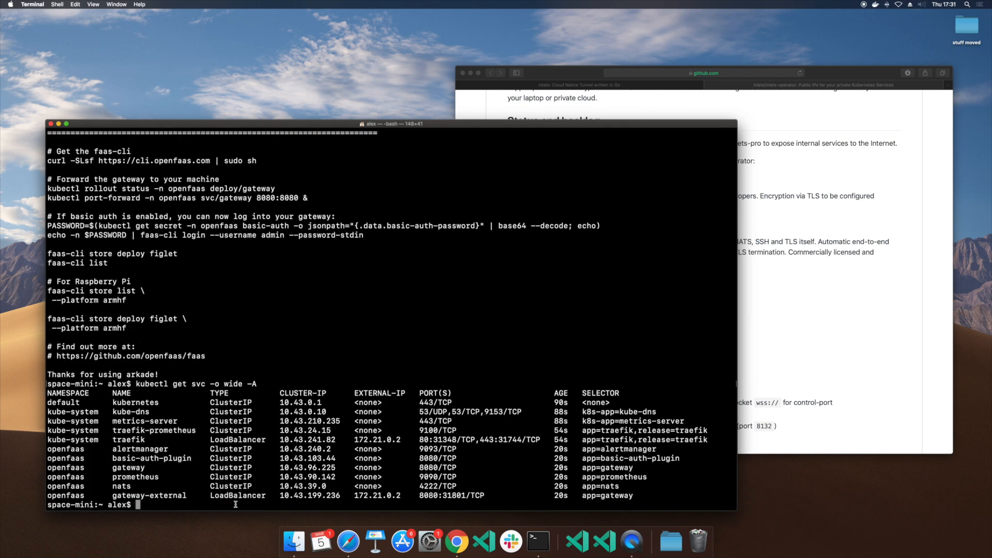
pyautogui.doubleClick(241, 496)
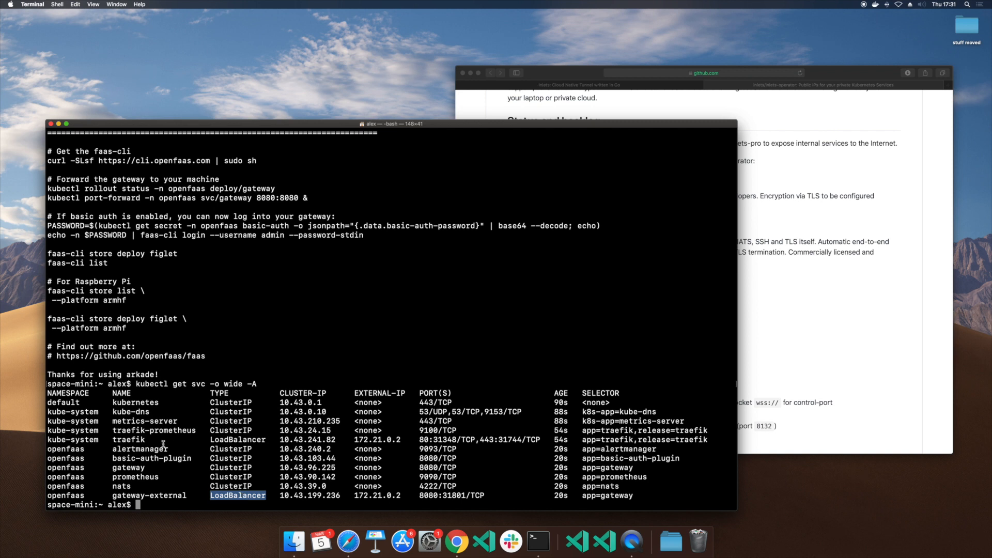
pyautogui.tripleClick(242, 440)
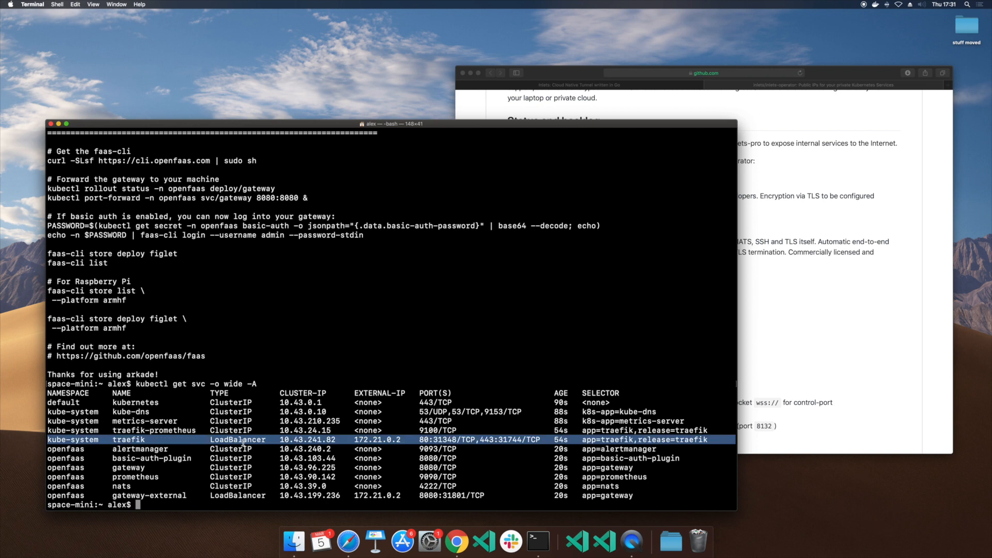
pyautogui.click(243, 444)
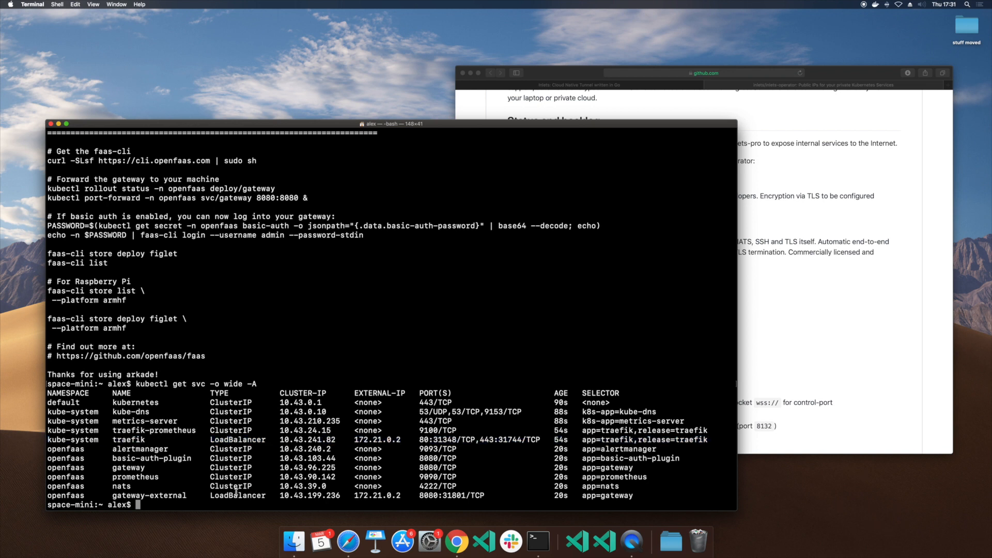
pyautogui.doubleClick(378, 439)
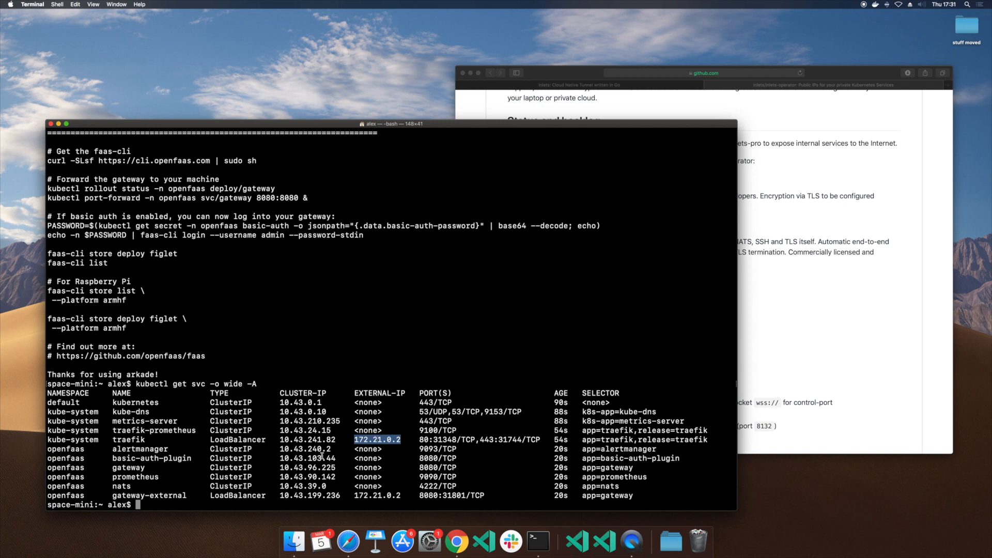
pyautogui.click(418, 472)
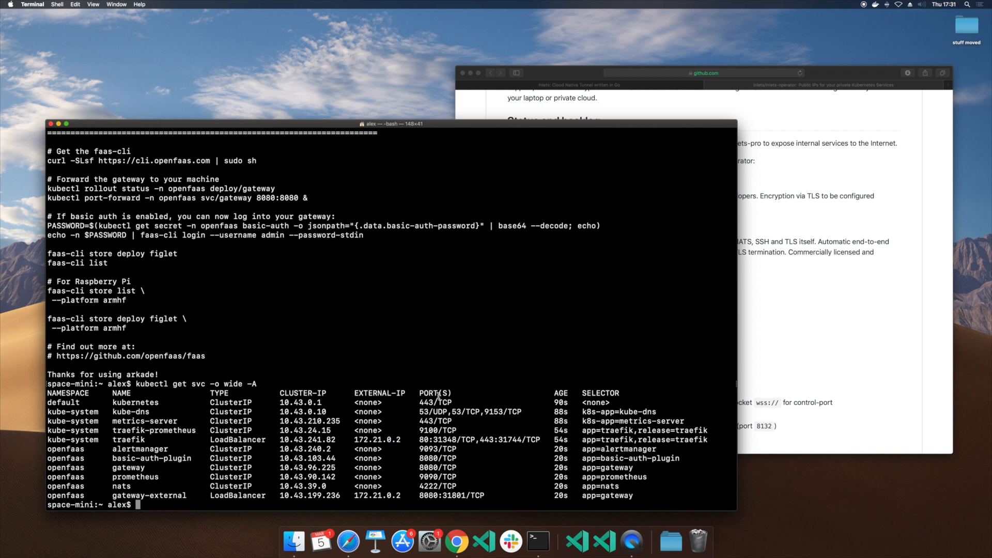
# - Highlight the gateway-external LoadBalancer row, then bring the inlets-operator page forward
pyautogui.press('Up')
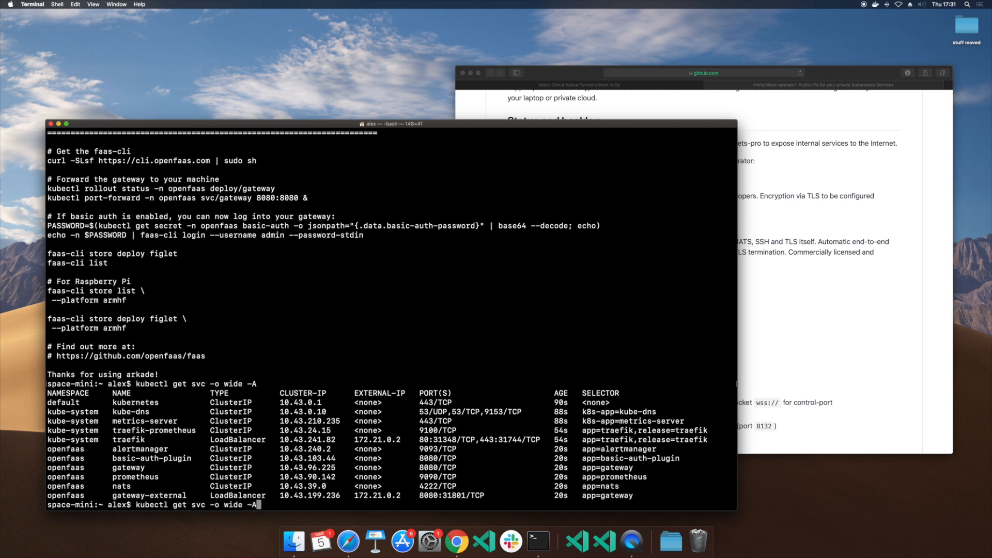
pyautogui.press('Down')
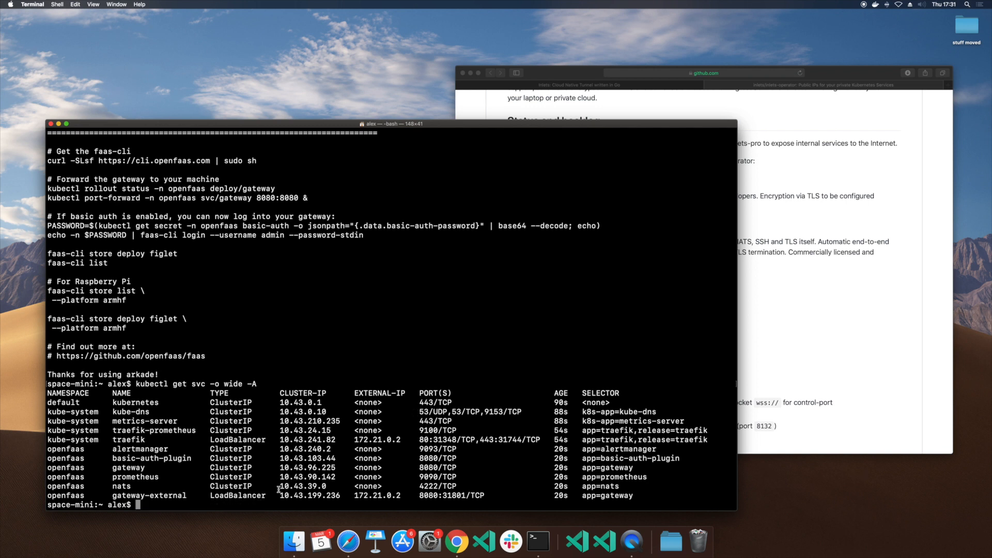
pyautogui.doubleClick(262, 495)
pyautogui.click(262, 496)
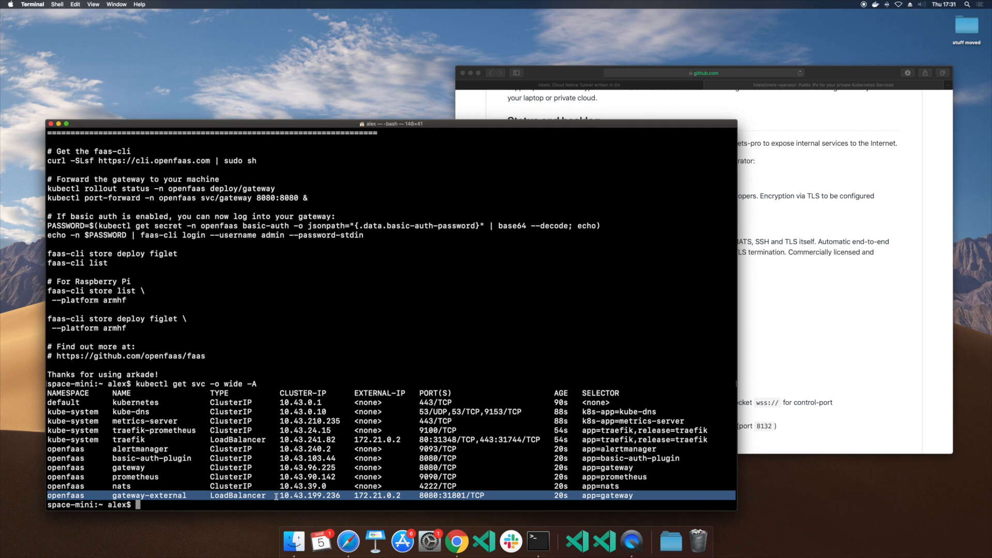
pyautogui.click(909, 368)
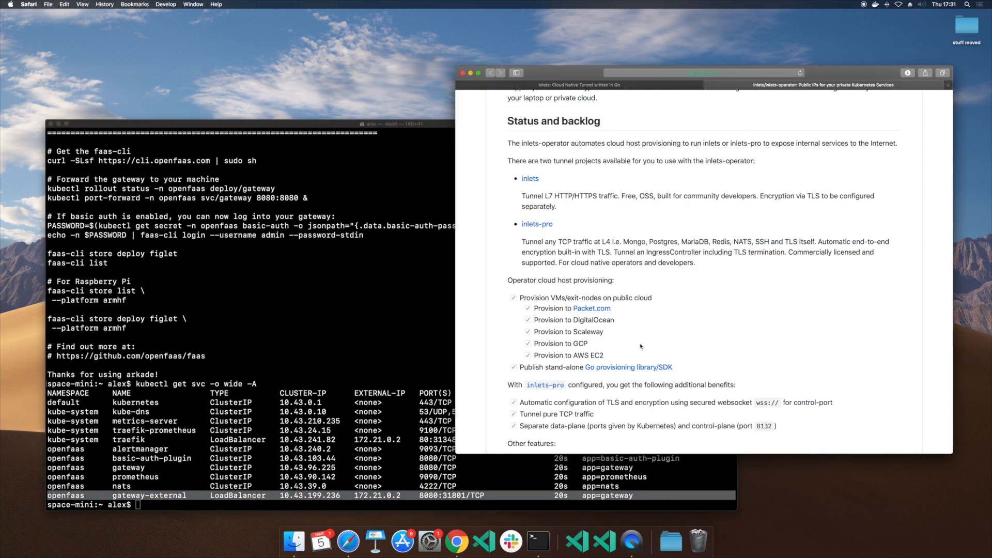
pyautogui.scroll(-5, 640, 346)
pyautogui.scroll(-5, 640, 346)
pyautogui.scroll(-5, 640, 346)
pyautogui.scroll(-5, 641, 347)
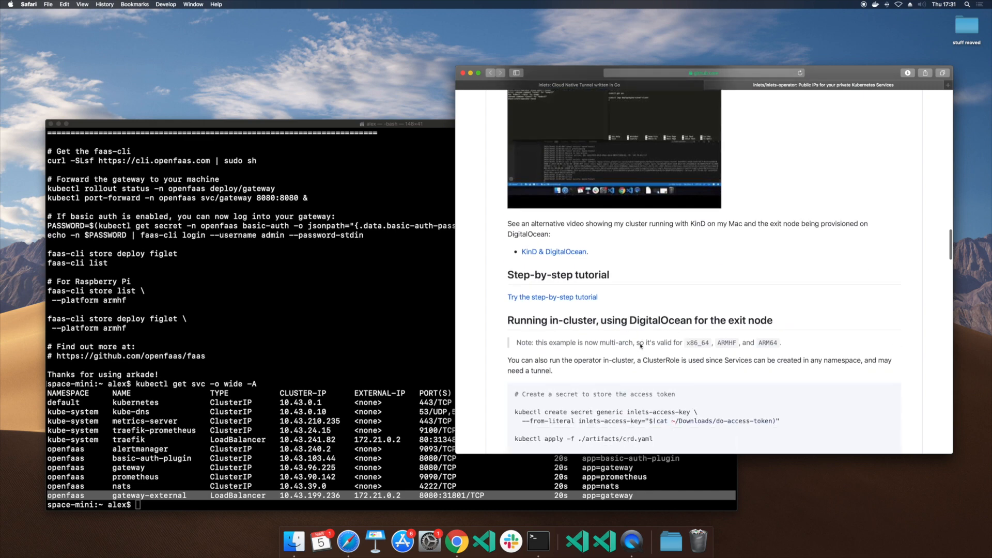
pyautogui.scroll(-5, 641, 346)
pyautogui.scroll(-3, 640, 346)
pyautogui.scroll(-3, 640, 347)
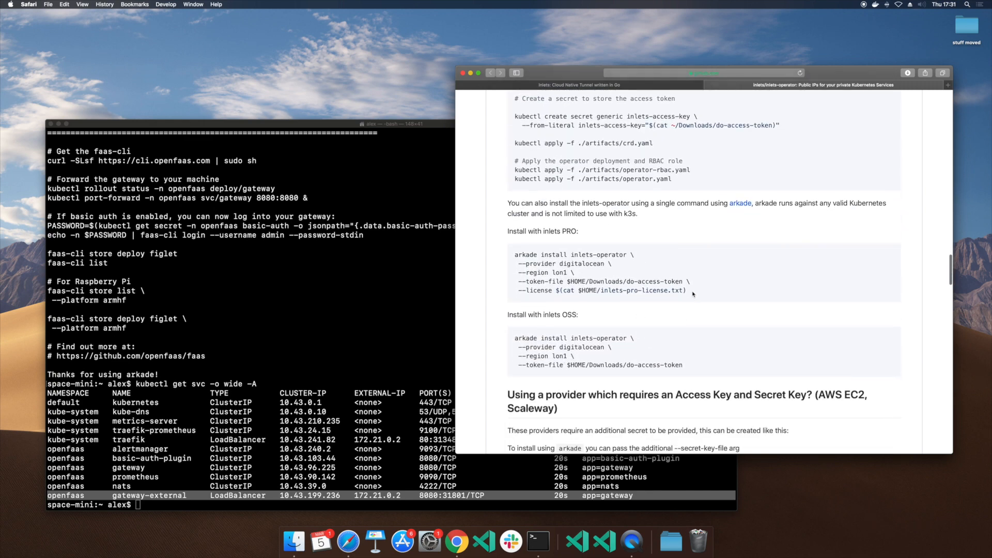
# - Select the 'arkade install inlets-operator' inlets PRO command block in the readme and return to the shell
pyautogui.moveTo(691, 293); pyautogui.dragTo(487, 252)
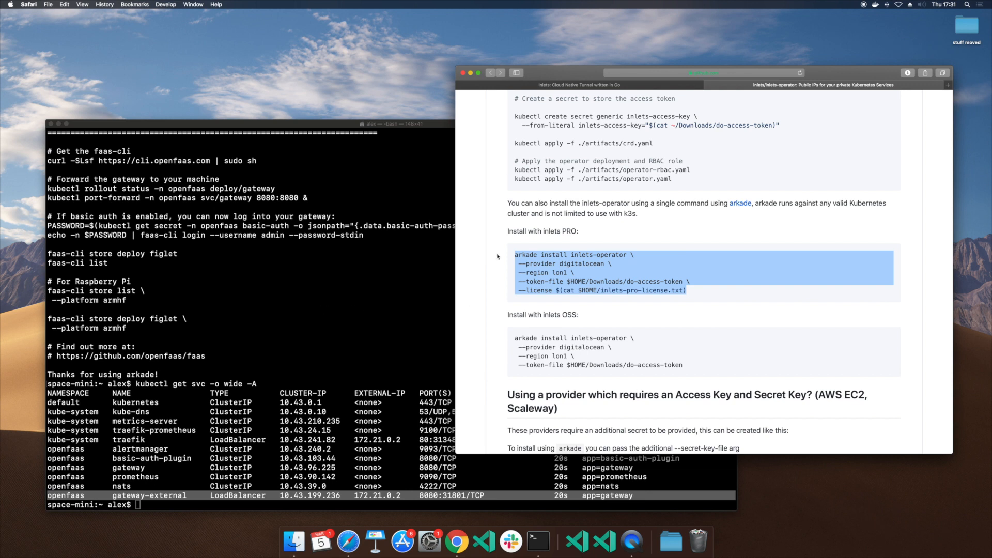
pyautogui.click(282, 321)
# - Compose 'arkade install inlets-operator --license $(cat ~/LICENSE)' from a recalled arkade command
pyautogui.hotkey('ctrl', 'r')
pyautogui.write('ark')
pyautogui.press('Right')
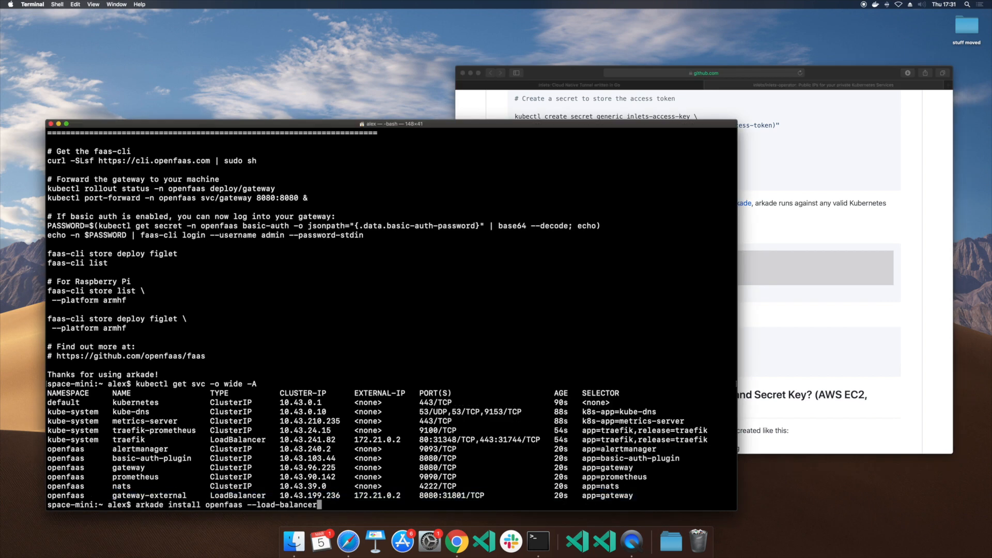
pyautogui.hotkey('ctrl', 'w')
pyautogui.hotkey('ctrl', 'w')
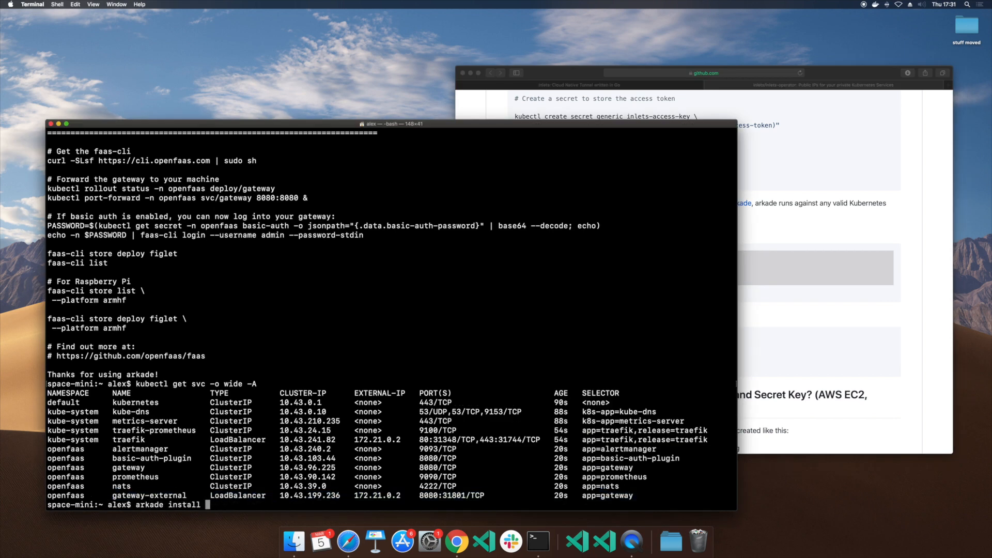
pyautogui.write('--')
pyautogui.press('BackSpace')
pyautogui.press('BackSpace')
pyautogui.write('inlets-operato')
pyautogui.write('r ')
pyautogui.write('--license ')
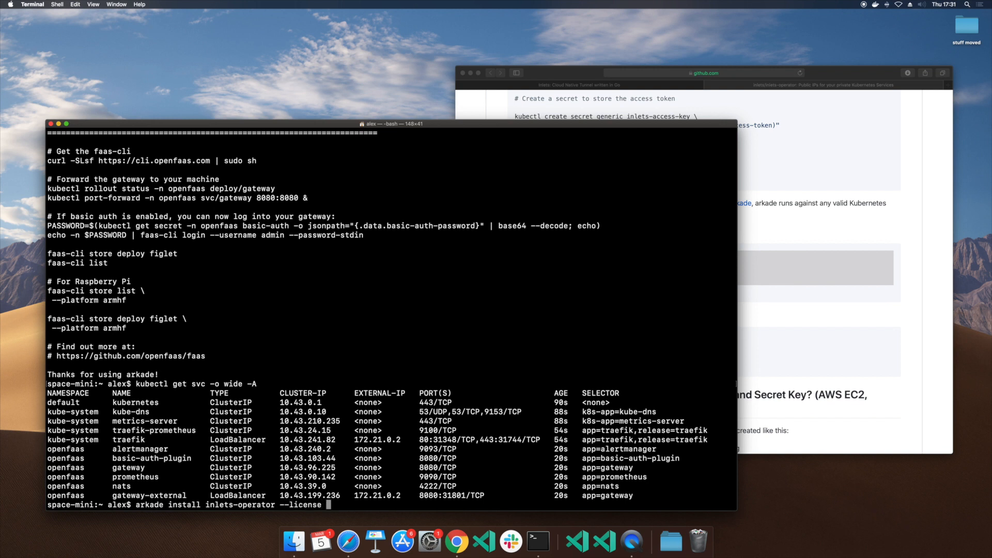
pyautogui.write('$(cat ~?')
pyautogui.press('BackSpace')
pyautogui.write('/LICENSE) ')
pyautogui.write('--')
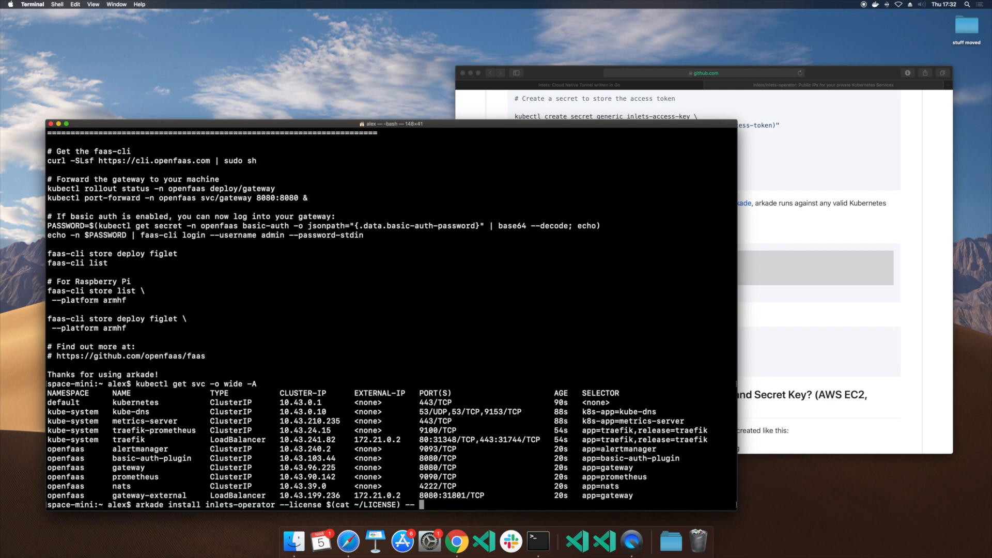
pyautogui.press('super+Tab')
pyautogui.click(283, 323)
pyautogui.press('BackSpace')
pyautogui.write('token-file ~/d')
# - Add '--token-file ~/Downloads/do-access-token --help' with Tab completion and show the install options
pyautogui.press('Tab')
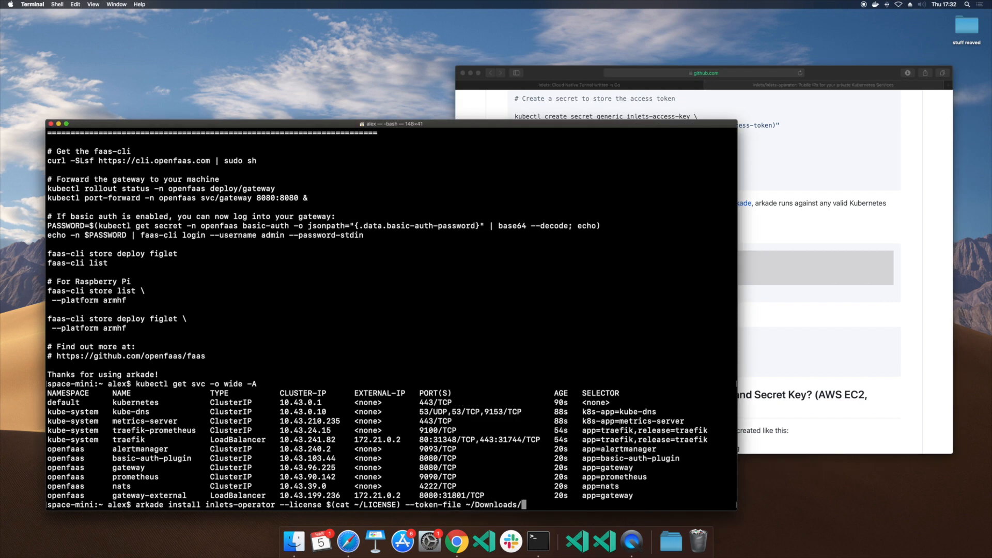
pyautogui.write('do-')
pyautogui.press('BackSpace')
pyautogui.write('igi')
pyautogui.press('Tab')
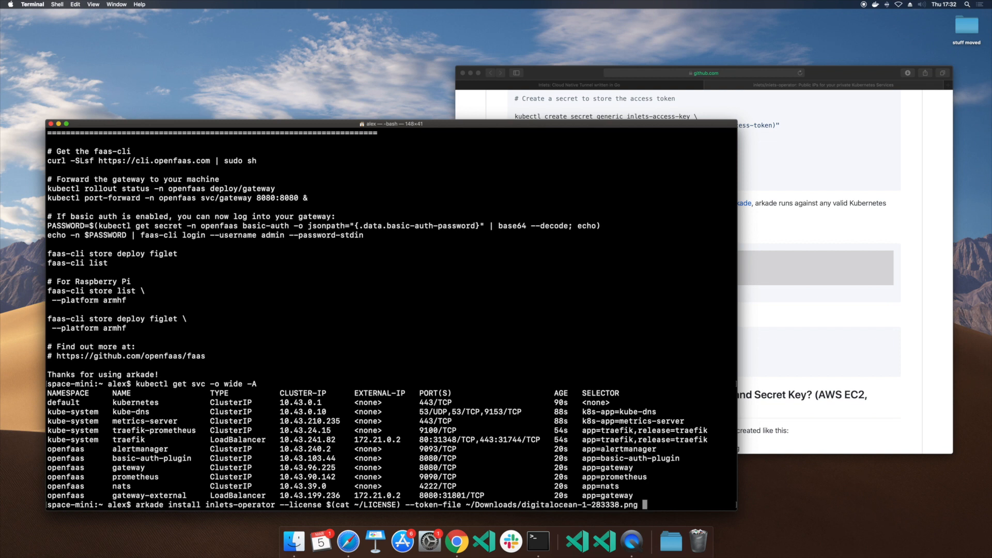
pyautogui.press('Left')
pyautogui.press('Left')
pyautogui.press('Left')
pyautogui.hotkey('ctrl', 'k')
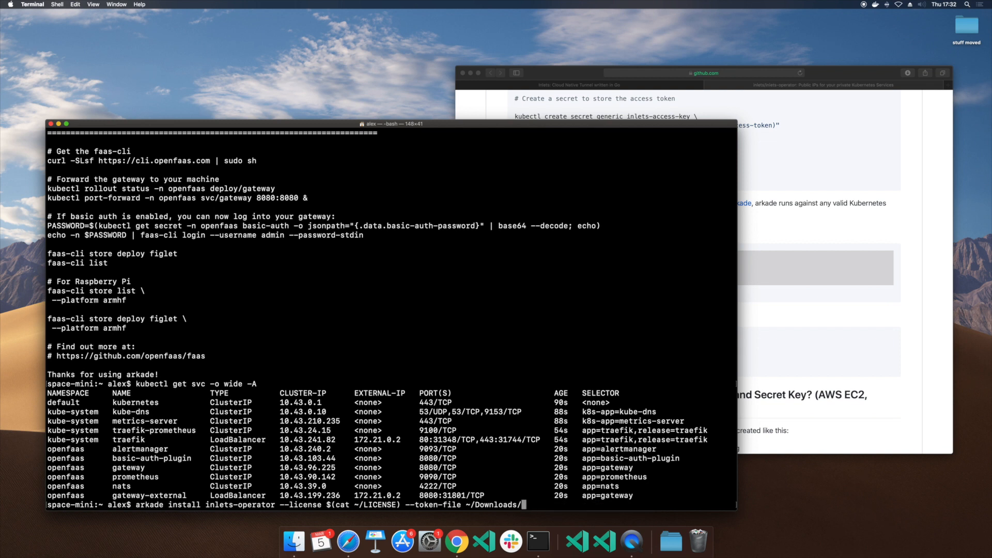
pyautogui.write('do-ac')
pyautogui.press('Tab')
pyautogui.write('--help')
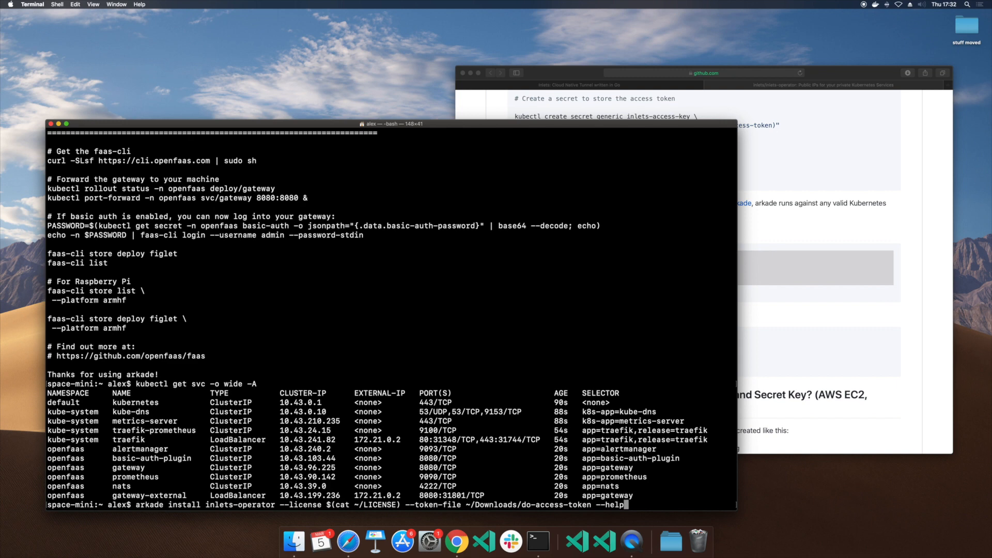
pyautogui.press('Return')
# - Recall the install command without --help and highlight the project-id and organization-id options while reading
pyautogui.press('Up')
pyautogui.press('BackSpace')
pyautogui.press('BackSpace')
pyautogui.press('BackSpace')
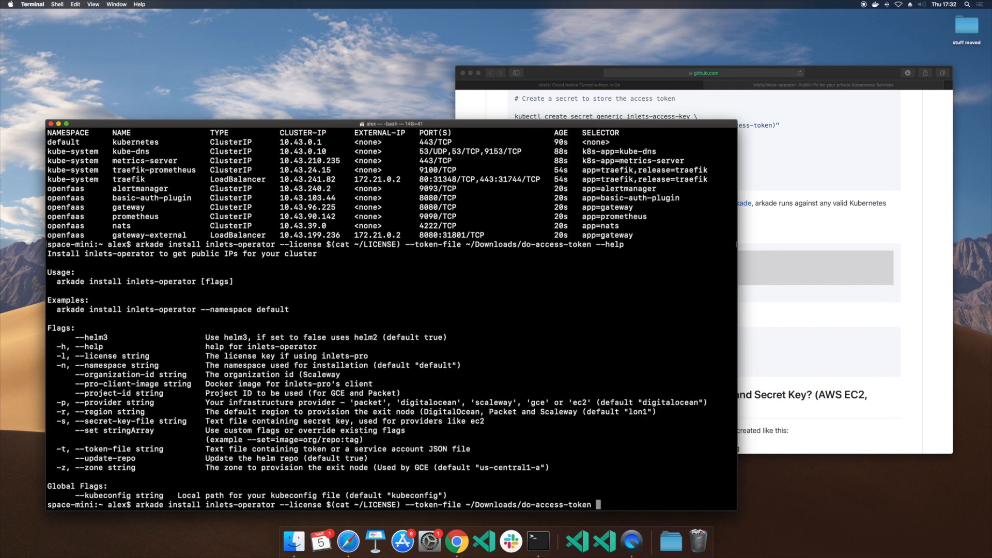
pyautogui.tripleClick(123, 393)
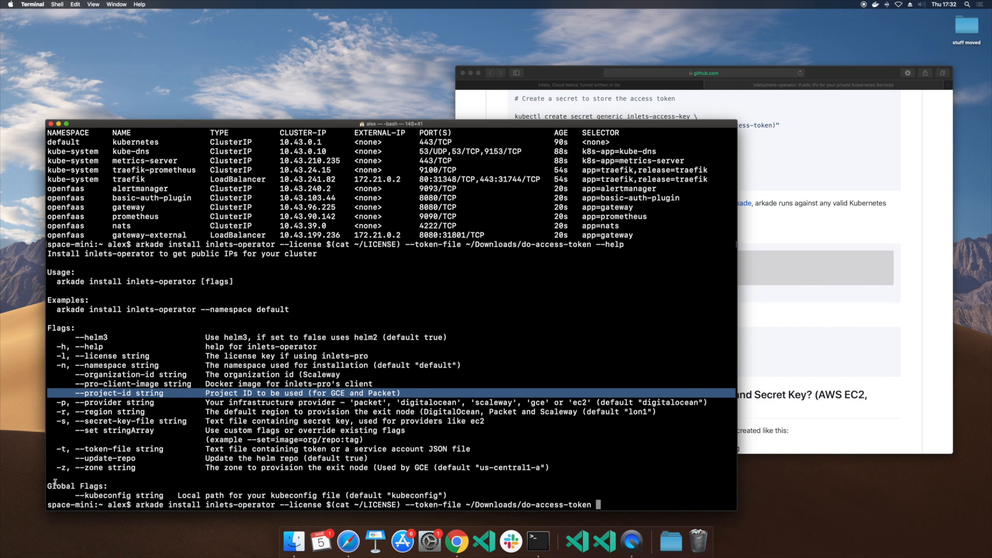
pyautogui.click(139, 365)
pyautogui.tripleClick(128, 374)
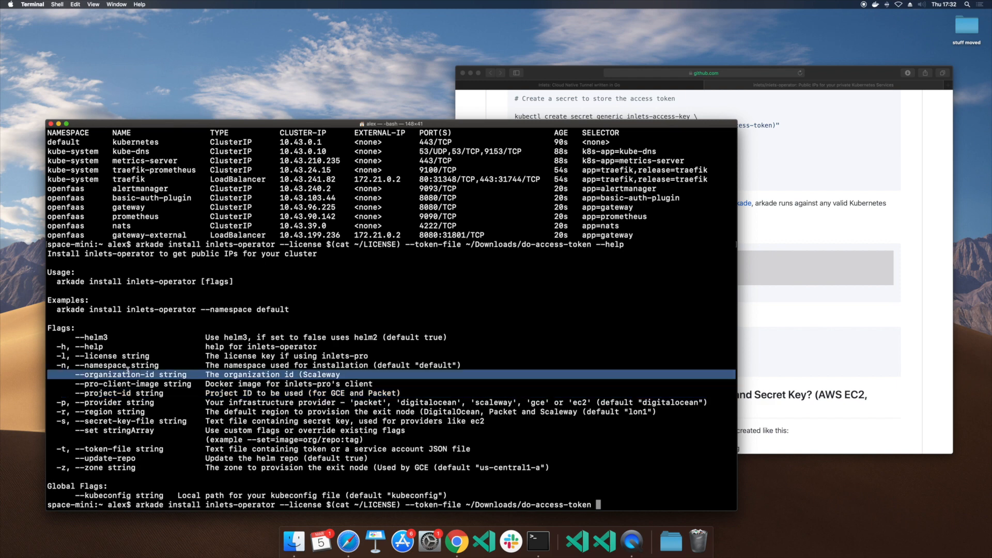
pyautogui.click(93, 445)
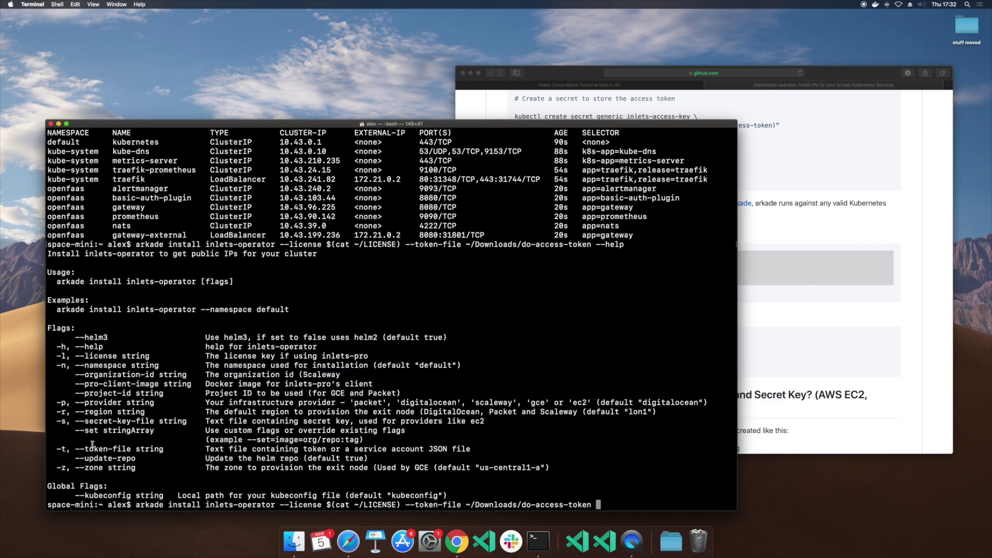
# - Copy '--region' from the flags list and append '--region lon1' to the install command
pyautogui.doubleClick(99, 412)
pyautogui.moveTo(74, 411); pyautogui.dragTo(114, 411)
pyautogui.press('super+c')
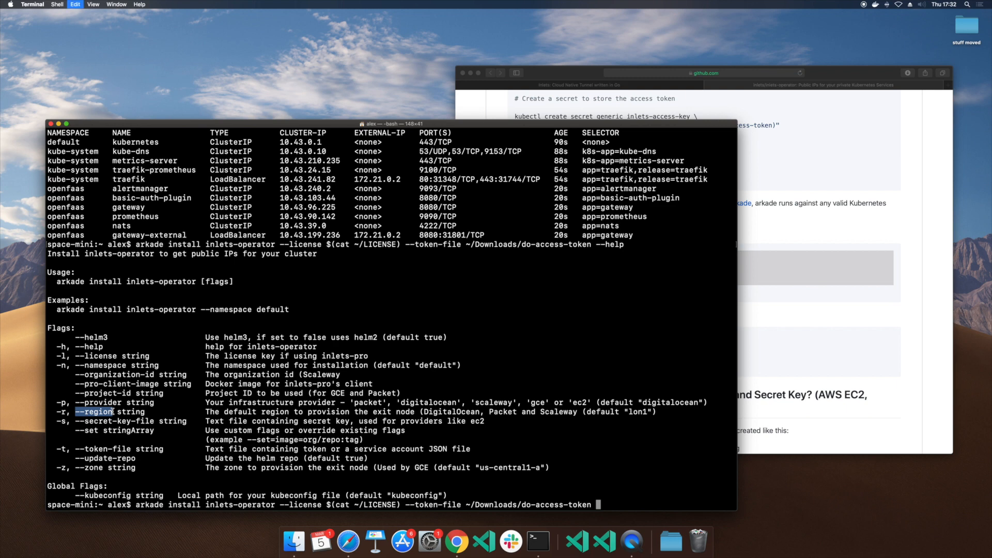
pyautogui.press('super+v')
pyautogui.write('lon1')
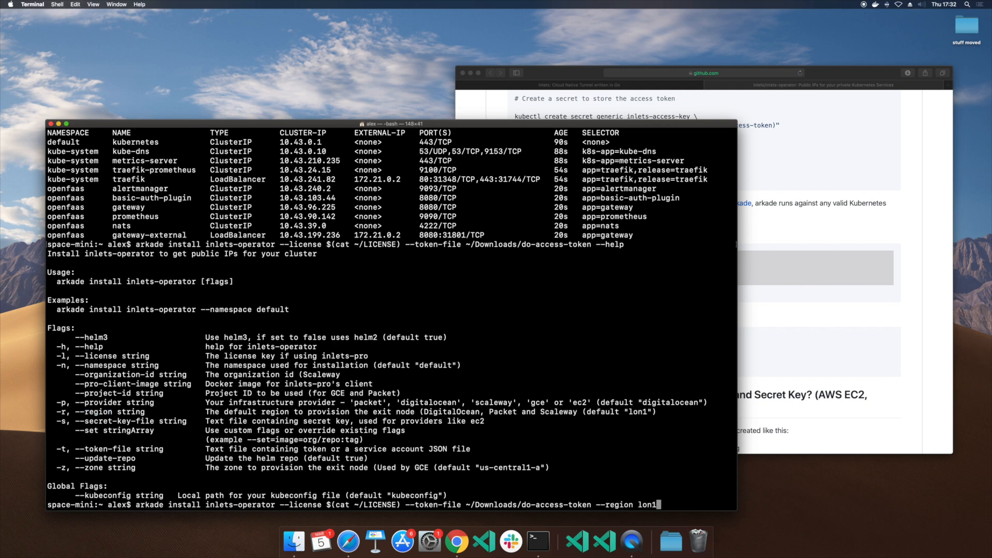
# - Run the inlets-operator install with region lon1 and highlight its post-install notes and kubectl get command
pyautogui.press('Return')
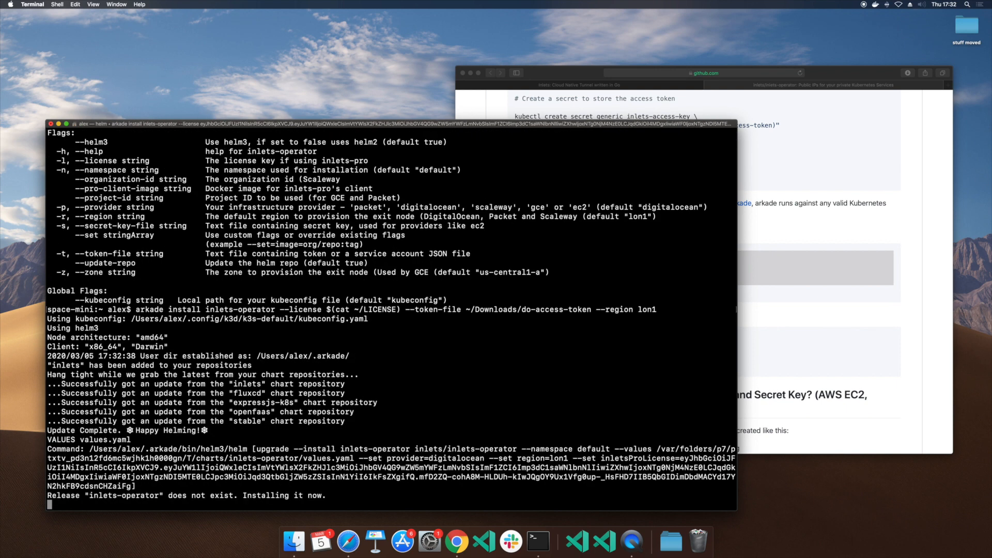
pyautogui.scroll(5, 334, 226)
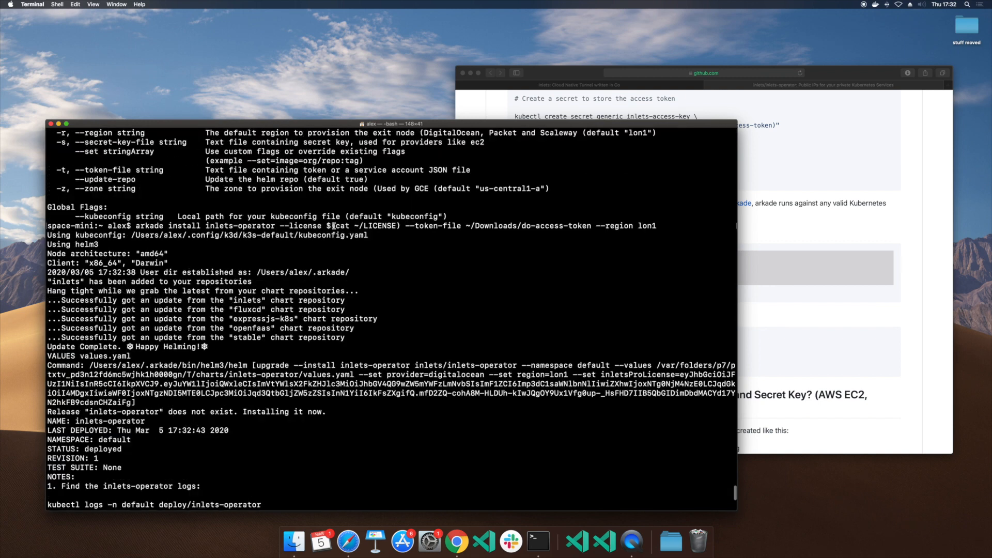
pyautogui.scroll(2, 334, 226)
pyautogui.moveTo(235, 304); pyautogui.dragTo(254, 310)
pyautogui.click(313, 340)
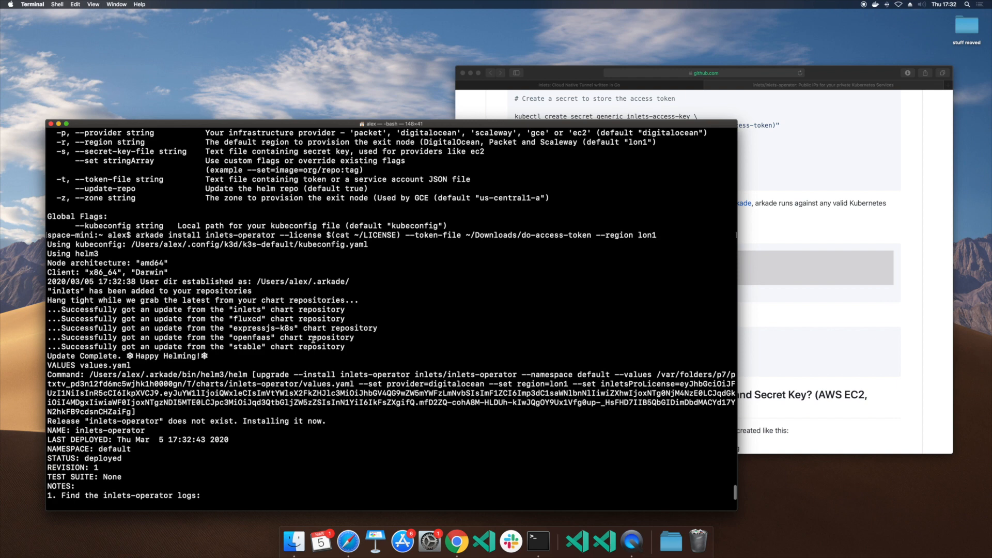
pyautogui.scroll(-10, 313, 340)
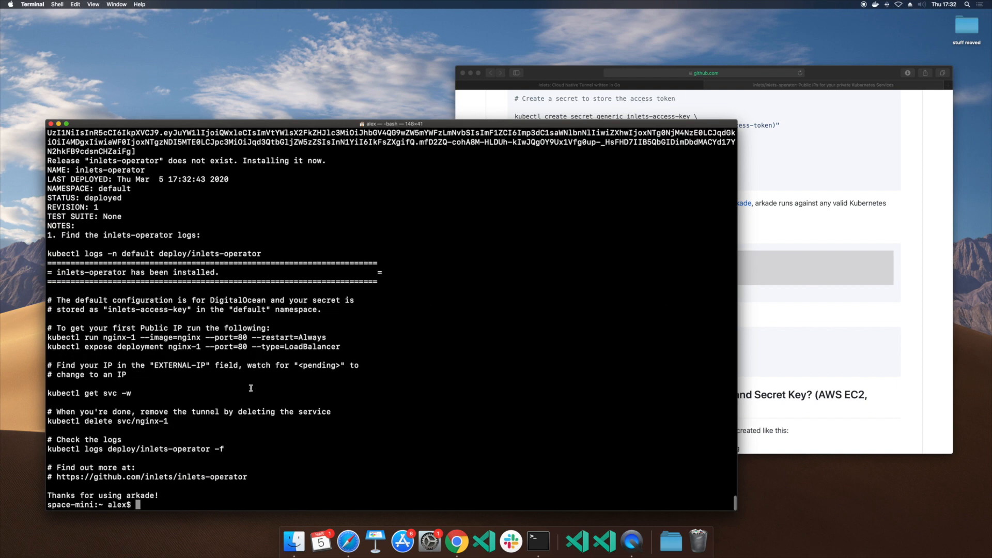
pyautogui.moveTo(75, 312); pyautogui.dragTo(91, 488)
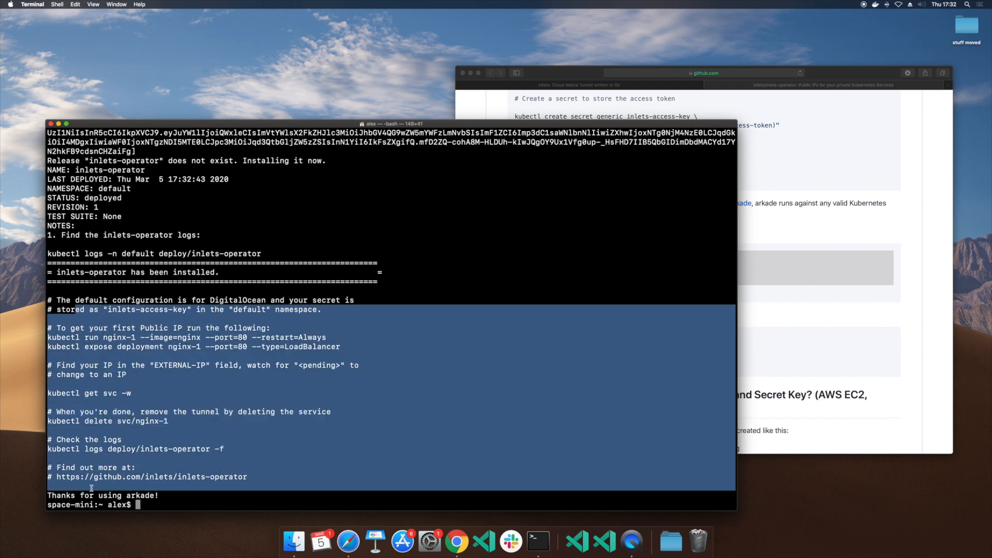
pyautogui.click(135, 447)
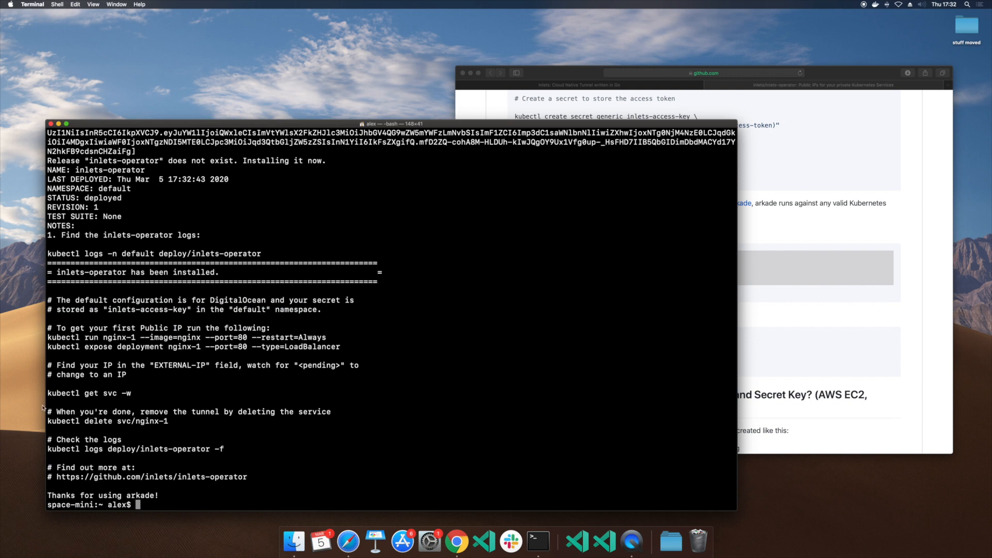
pyautogui.moveTo(49, 393); pyautogui.dragTo(99, 394)
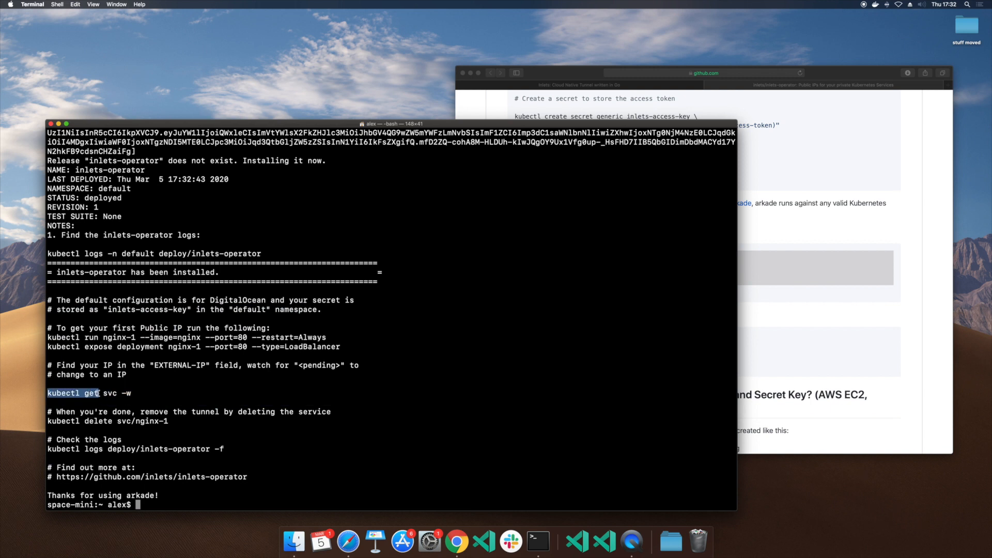
pyautogui.click(173, 378)
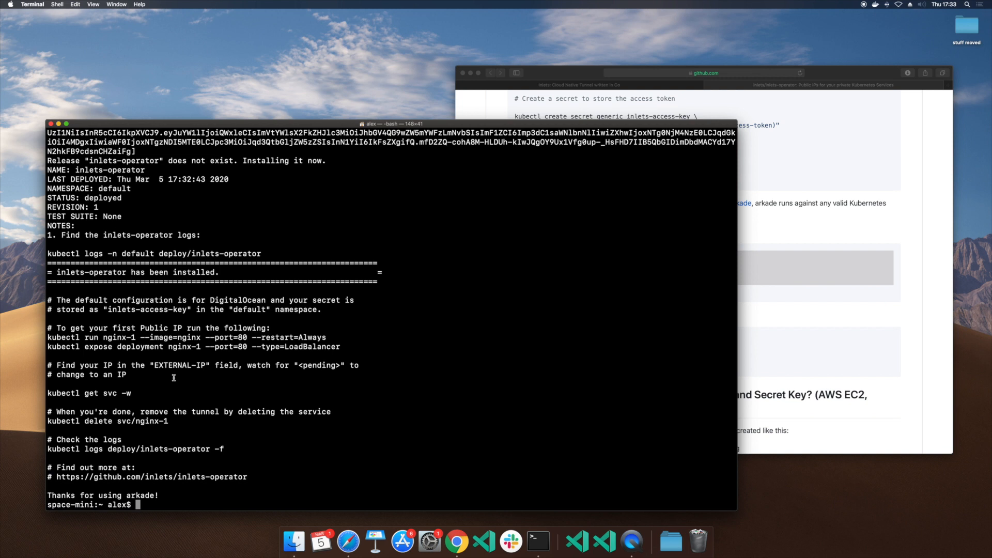
pyautogui.press('Up')
pyautogui.press('Up')
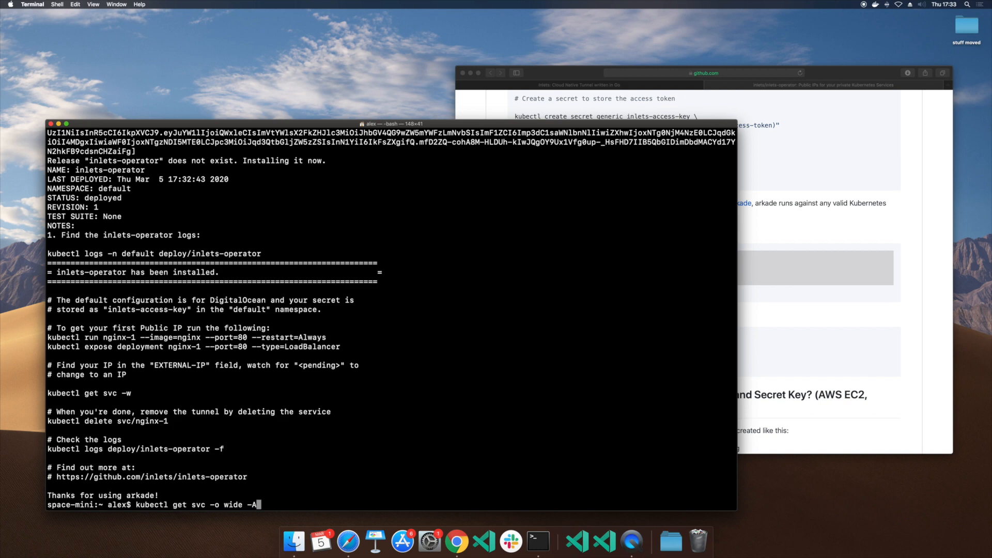
# - Relist services across all namespaces twice; gateway-external still shows only 172.21.0.2
pyautogui.press('Return')
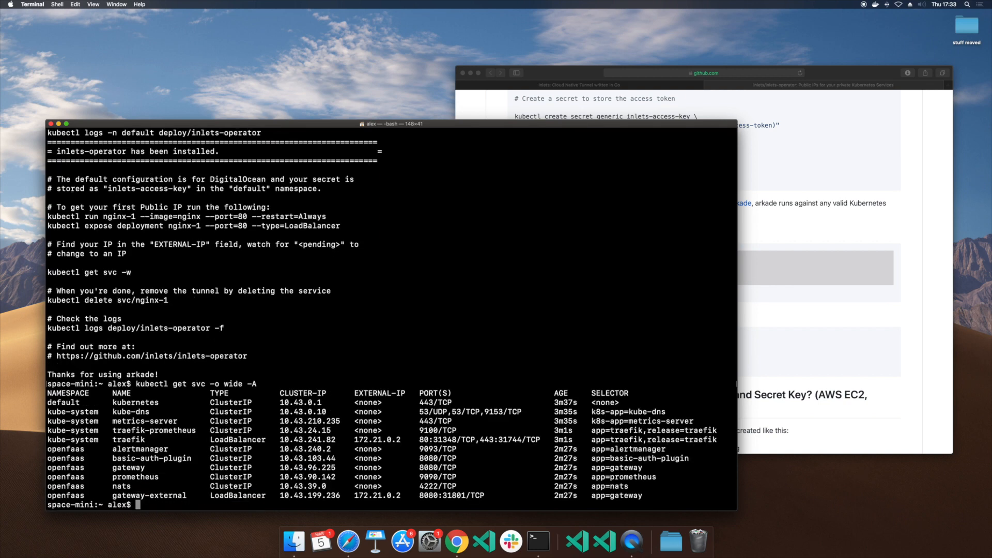
pyautogui.press('Up')
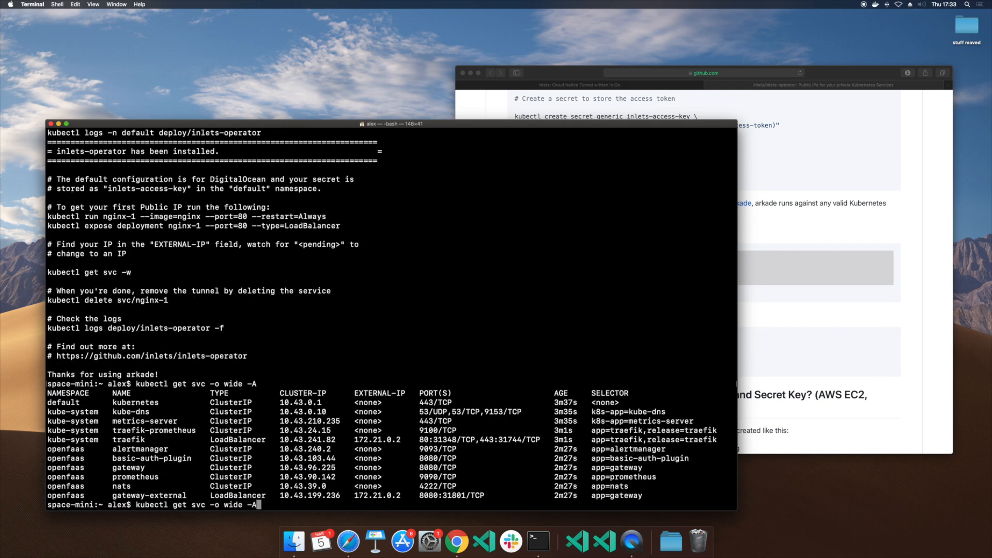
pyautogui.press('Return')
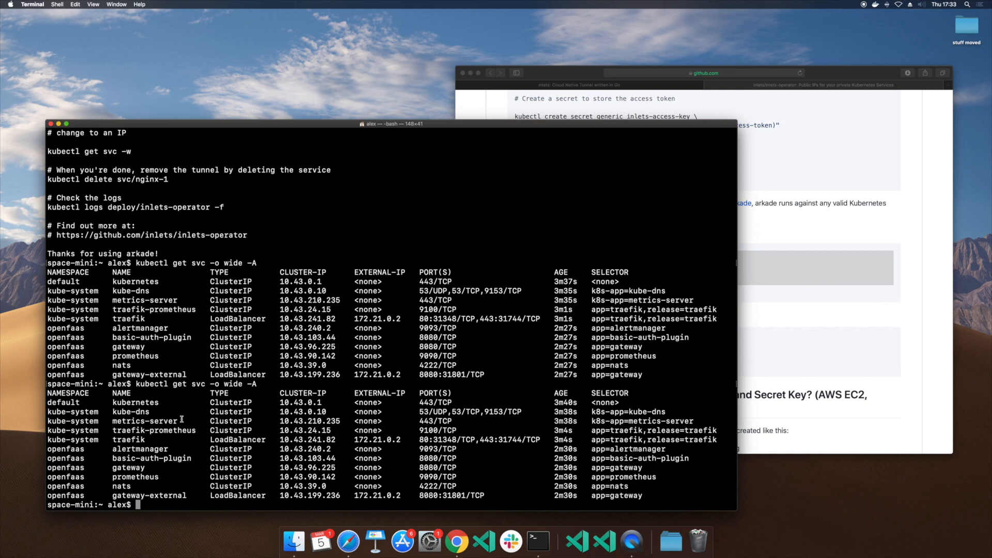
pyautogui.doubleClick(375, 496)
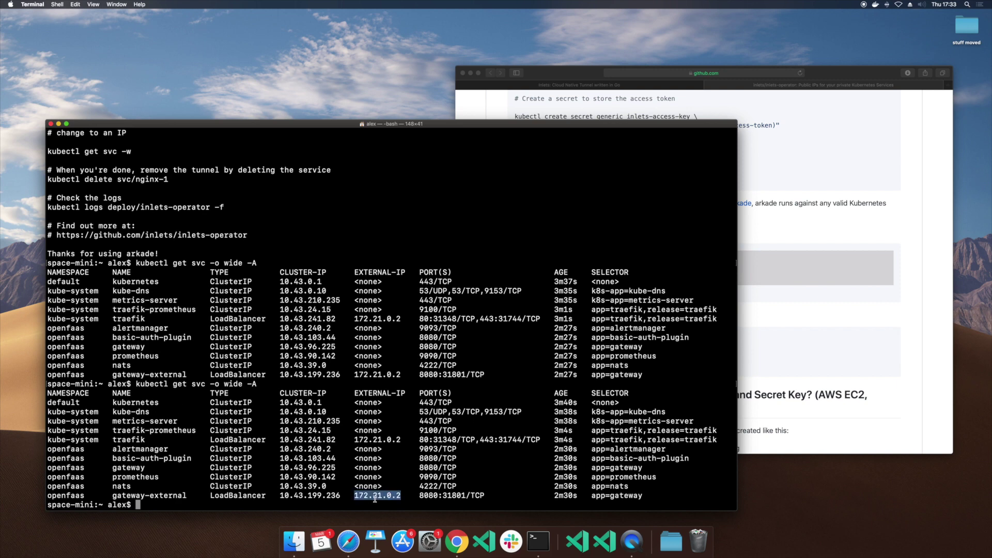
pyautogui.click(359, 468)
pyautogui.scroll(1, 359, 387)
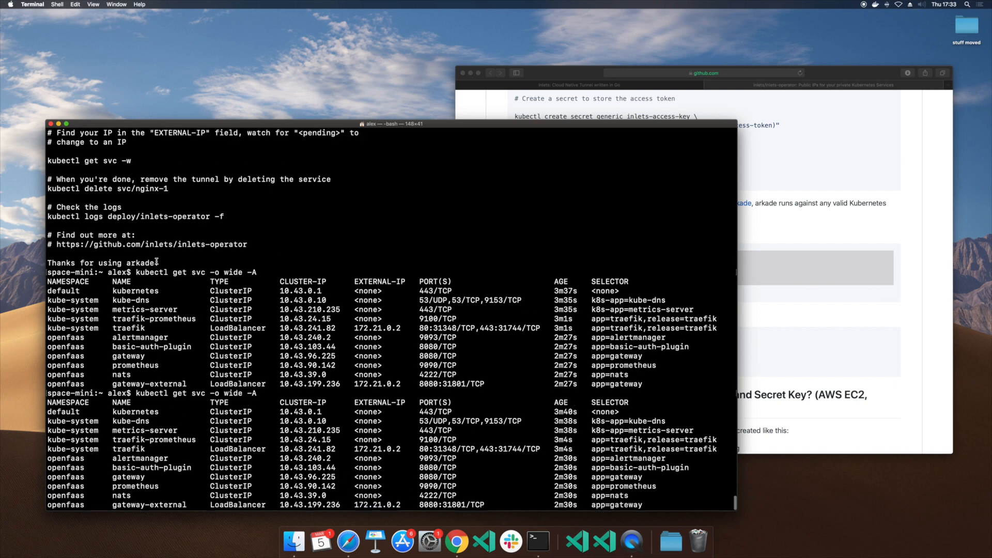
pyautogui.tripleClick(152, 216)
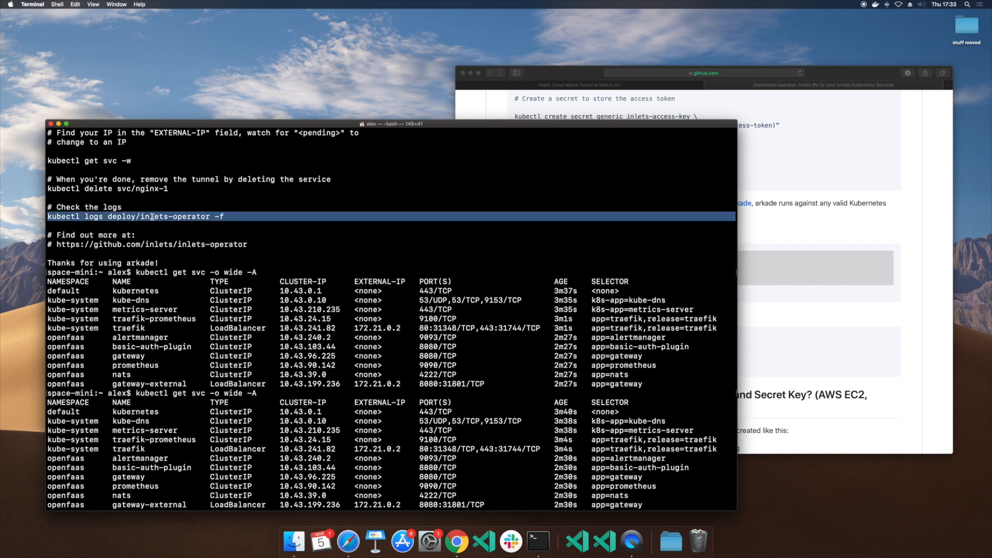
# - Follow the inlets-operator logs showing both tunnels provisioned, then stop and recall the service listing
pyautogui.middleClick(153, 216)
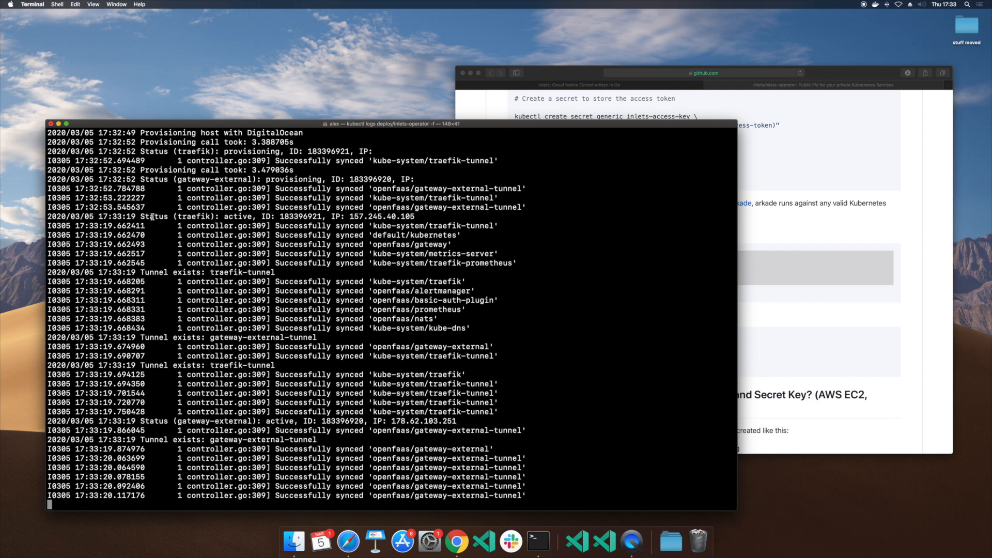
pyautogui.scroll(5, 225, 213)
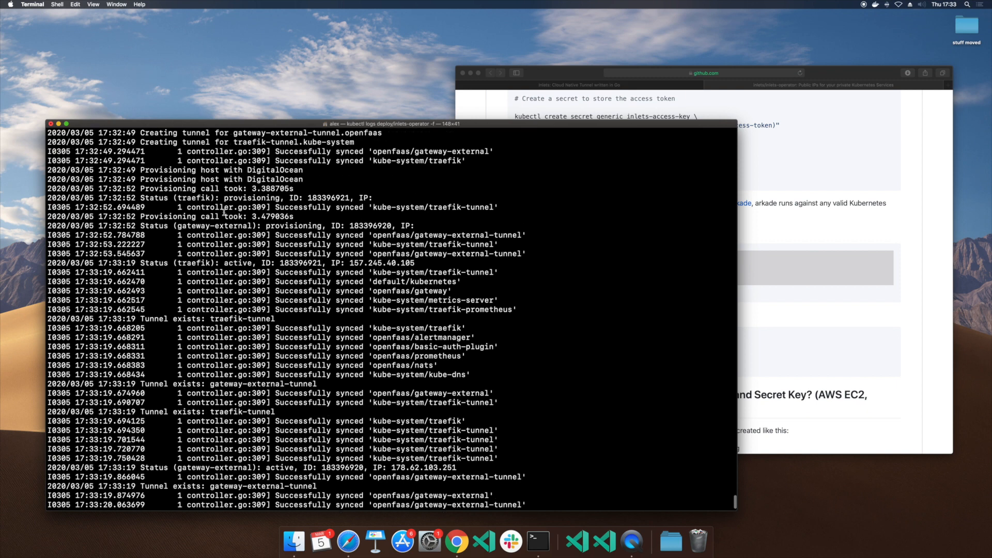
pyautogui.scroll(5, 225, 213)
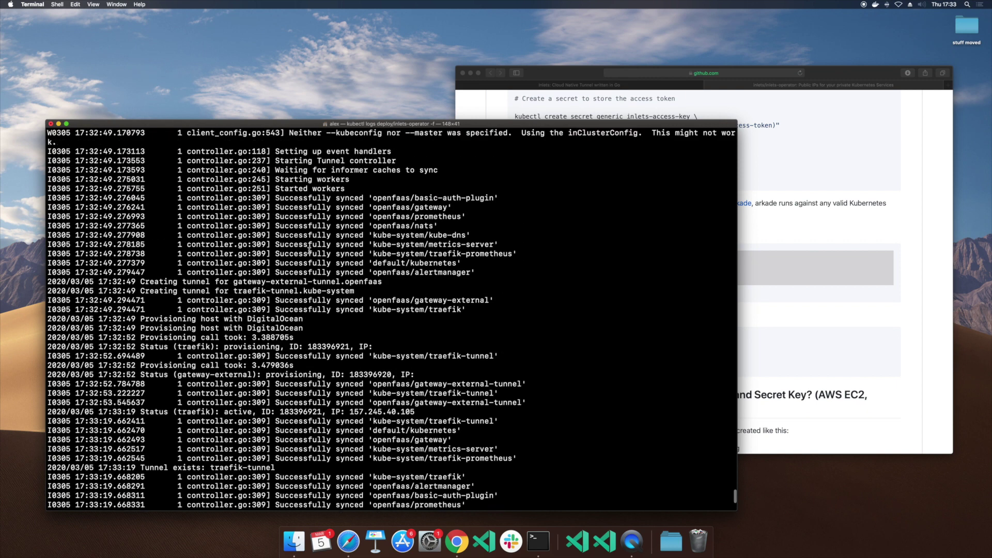
pyautogui.doubleClick(370, 375)
pyautogui.click(371, 374)
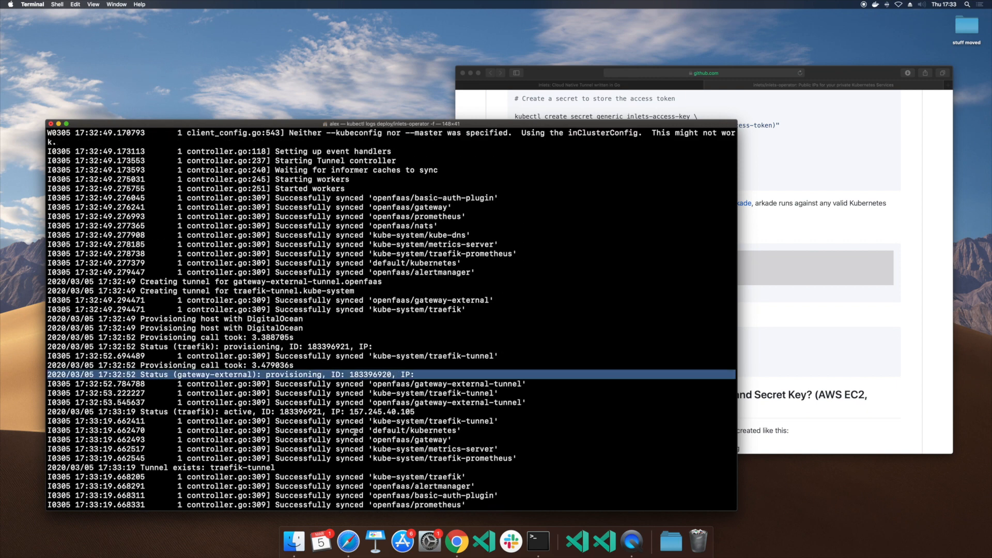
pyautogui.doubleClick(371, 411)
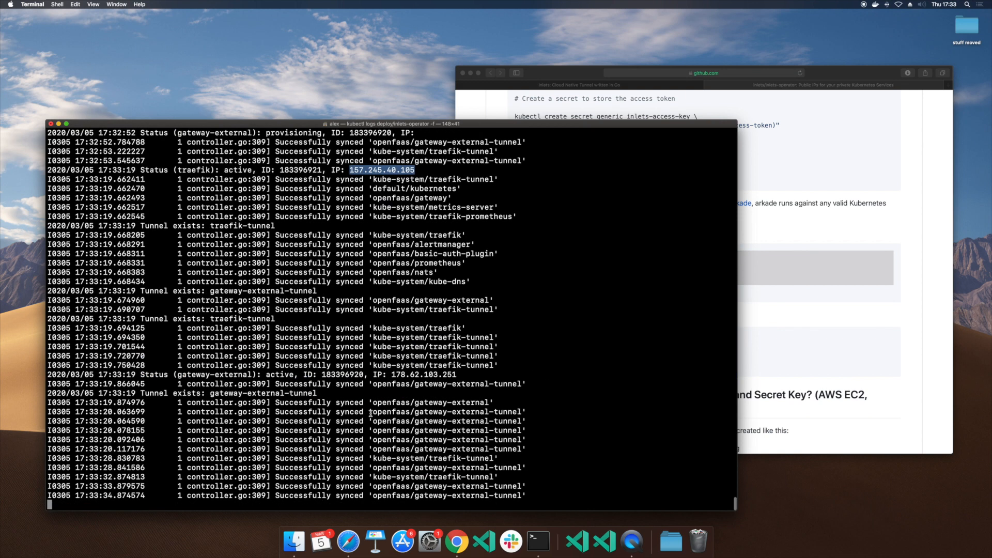
pyautogui.hotkey('ctrl', 'c')
pyautogui.press('Up')
pyautogui.press('Up')
# - Confirm gateway-external's public IP 178.62.103.251, then list tunnels across all namespaces with host IPs
pyautogui.press('Return')
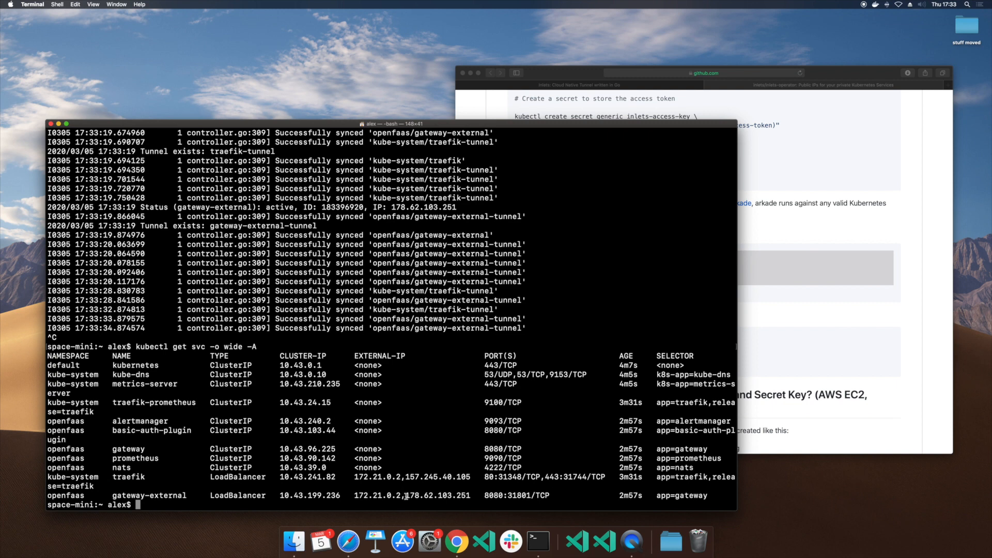
pyautogui.moveTo(405, 496)
pyautogui.mouseDown()
pyautogui.moveTo(484, 495)
pyautogui.moveTo(472, 495)
pyautogui.mouseUp()
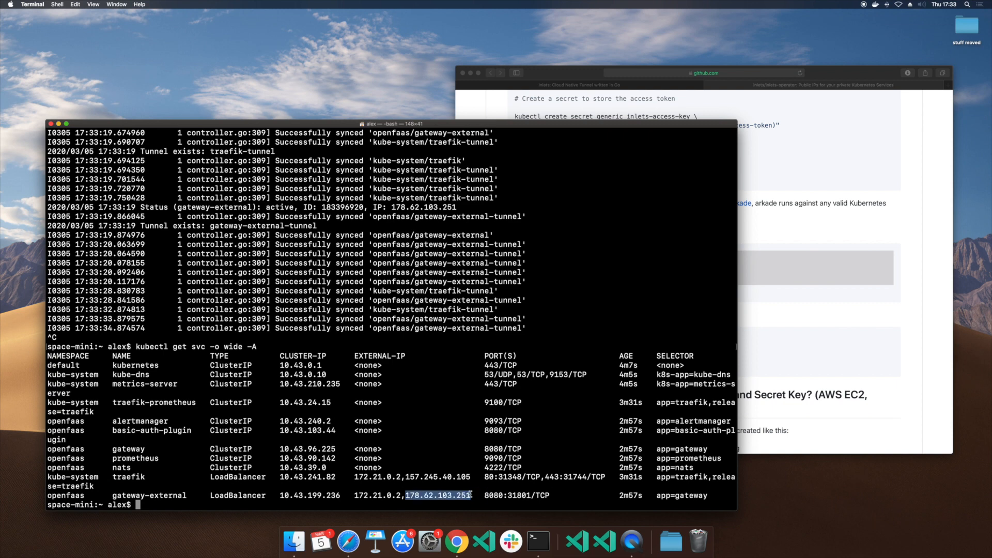
pyautogui.write('kubectl get ')
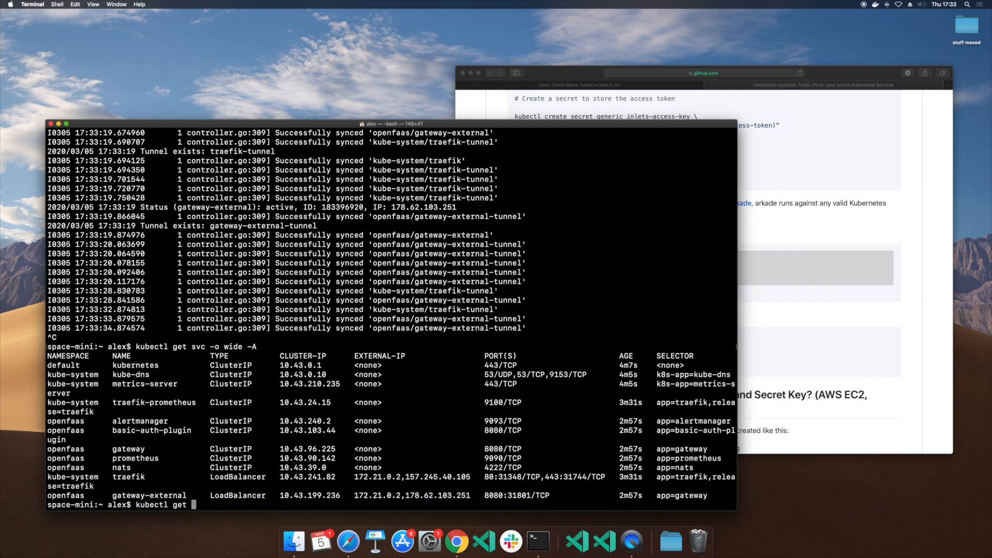
pyautogui.write('tunnels -o')
pyautogui.write('wide -A')
pyautogui.press('Return')
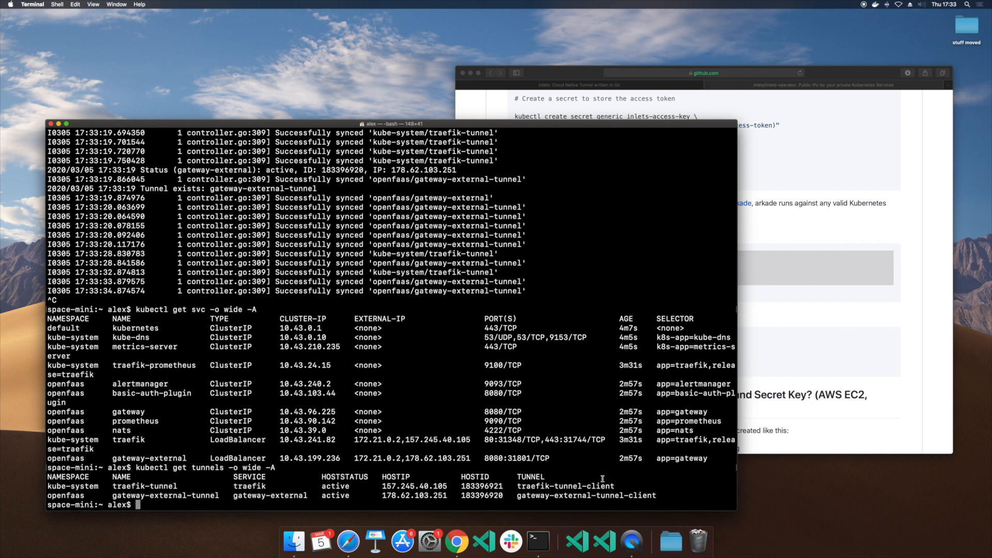
pyautogui.doubleClick(393, 485)
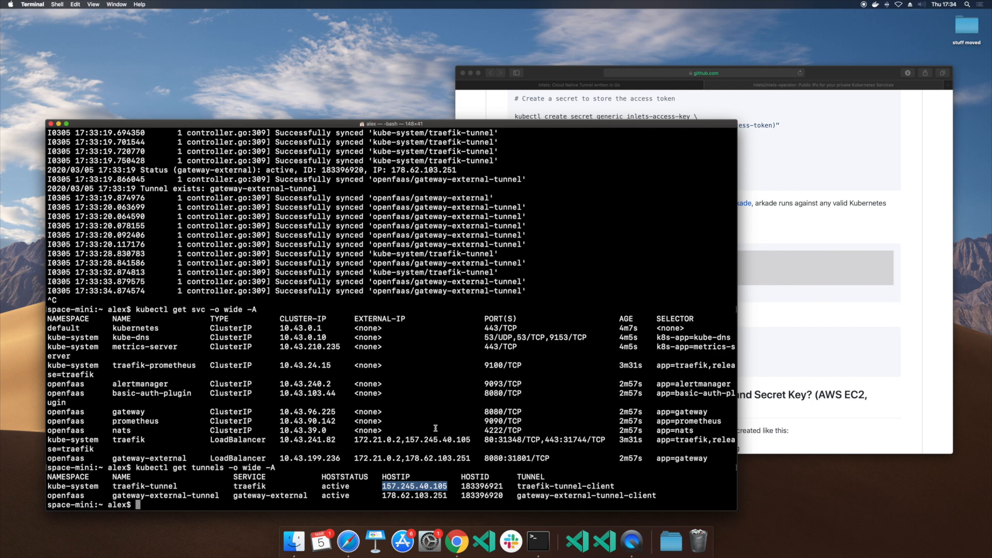
pyautogui.doubleClick(535, 486)
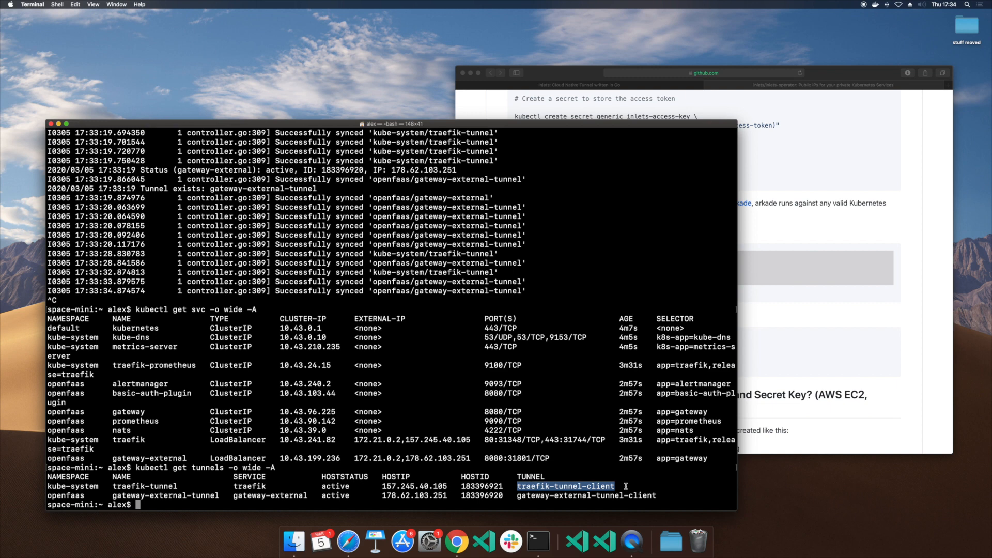
pyautogui.write('kubectl ')
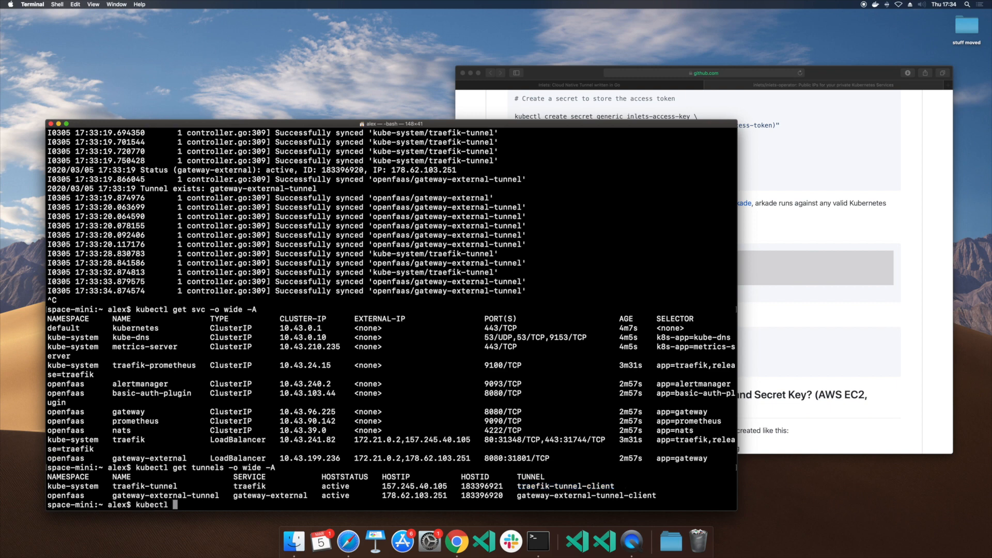
pyautogui.write('get deploy -')
pyautogui.write('n openfaas')
# - List openfaas deployments; gateway-external-tunnel-client shows 0/1 ready
pyautogui.press('Return')
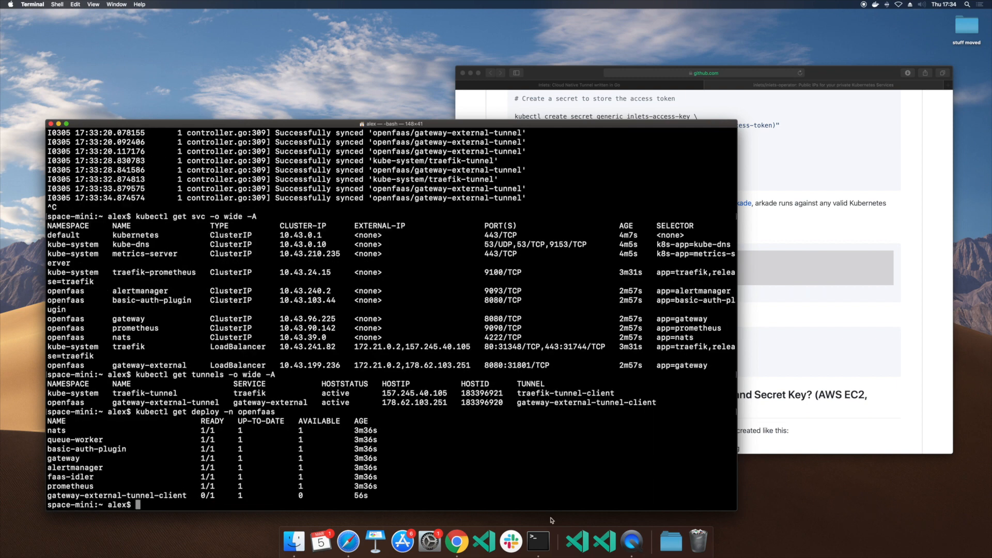
pyautogui.doubleClick(141, 494)
pyautogui.click(193, 490)
# - Bring the Safari inlets documentation on exit-servers to the front
pyautogui.click(632, 85)
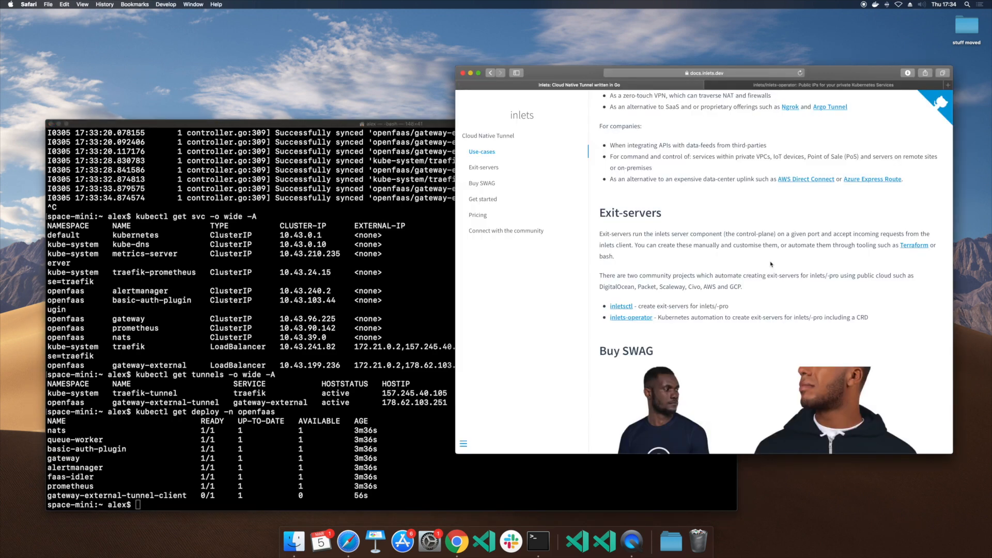
pyautogui.scroll(10, 771, 264)
pyautogui.scroll(-4, 783, 324)
pyautogui.scroll(-3, 814, 355)
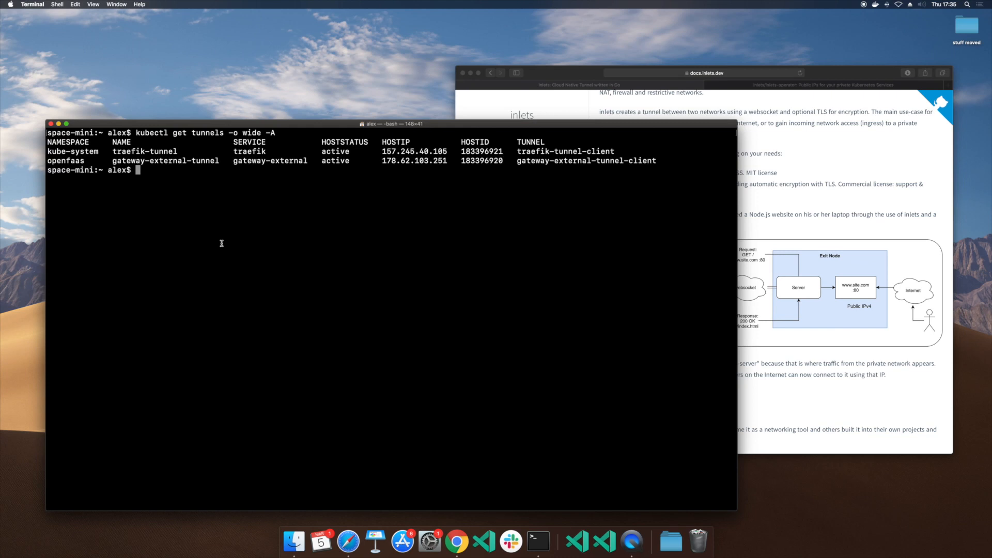
# - Copy gateway-external's public IP 178.62.103.251 and list openfaas services showing its LoadBalancer type
pyautogui.doubleClick(414, 161)
pyautogui.press('super+c')
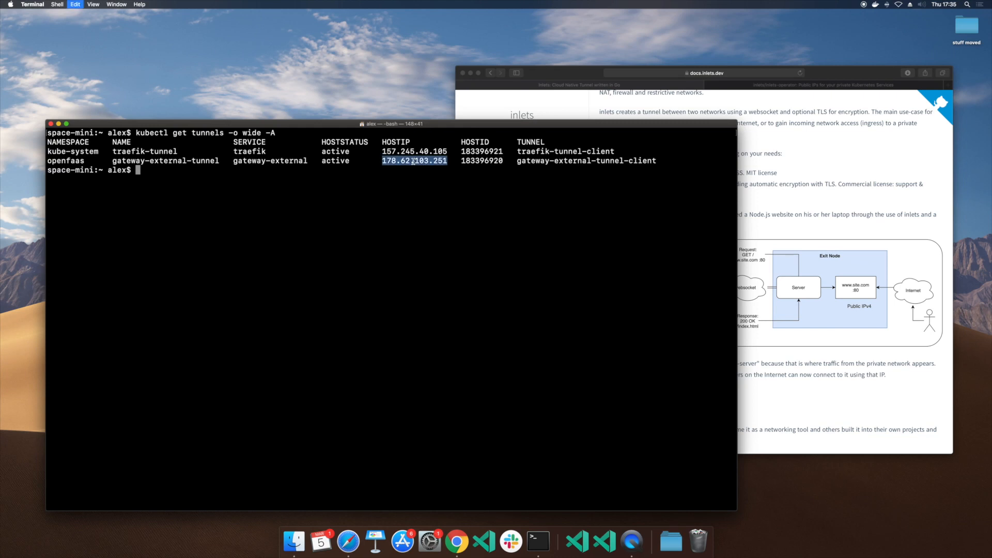
pyautogui.click(349, 234)
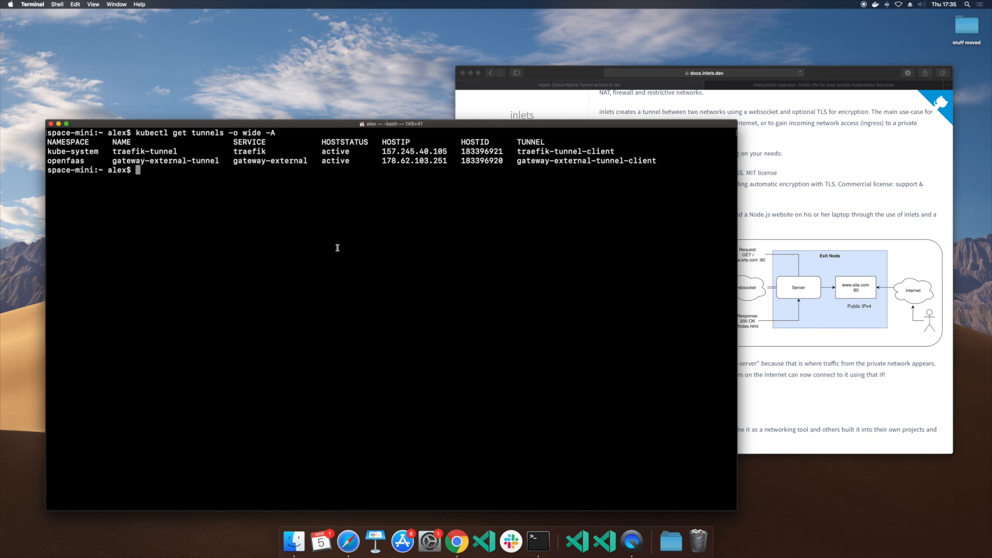
pyautogui.press('Up')
pyautogui.hotkey('ctrl', 'w')
pyautogui.hotkey('ctrl', 'w')
pyautogui.hotkey('ctrl', 'w')
pyautogui.write('svc -n ')
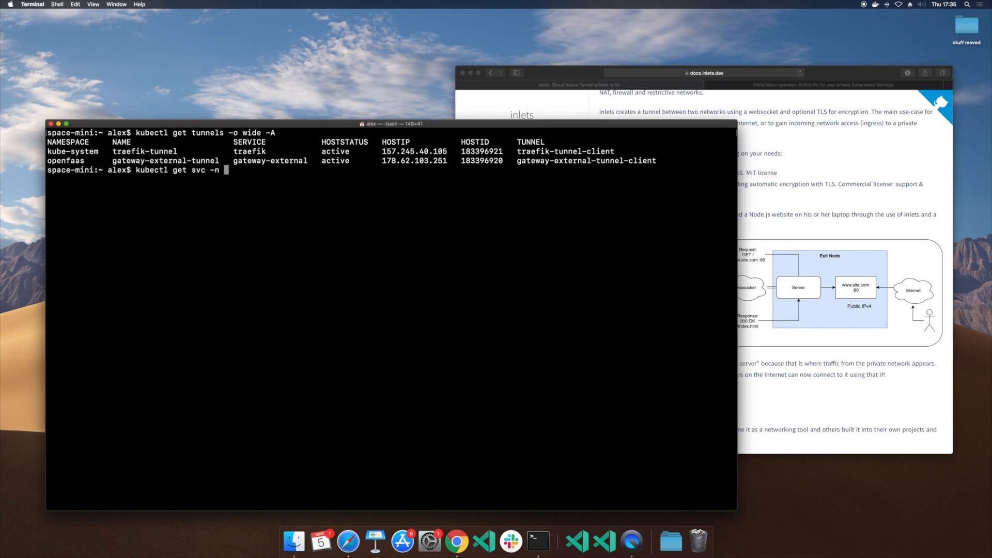
pyautogui.write('openfaas')
pyautogui.press('Return')
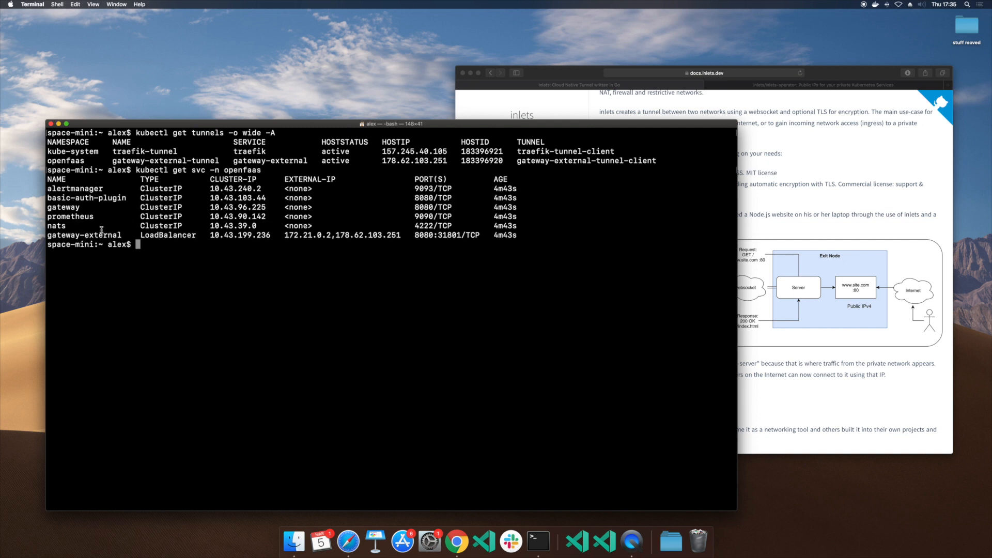
pyautogui.doubleClick(168, 235)
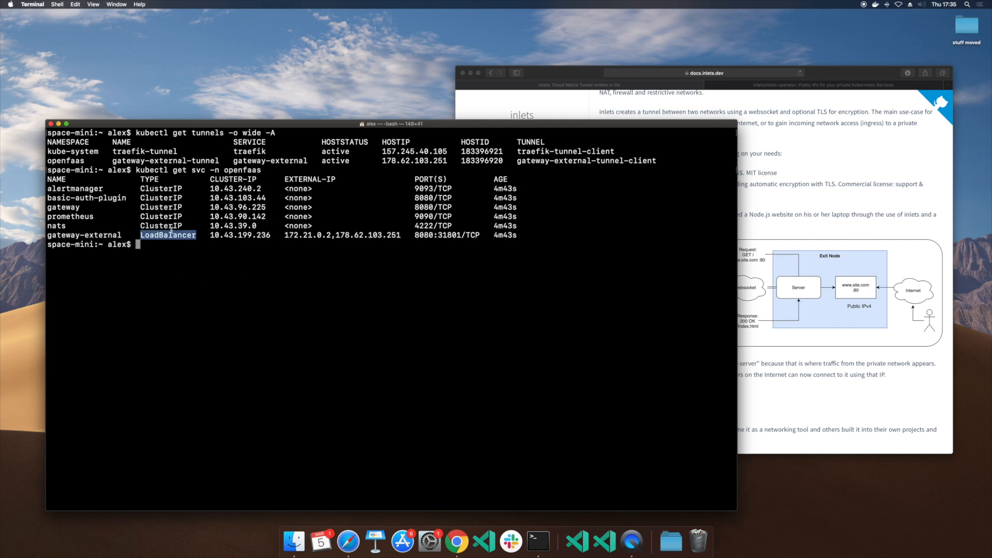
pyautogui.click(396, 235)
pyautogui.doubleClick(397, 235)
pyautogui.click(397, 235)
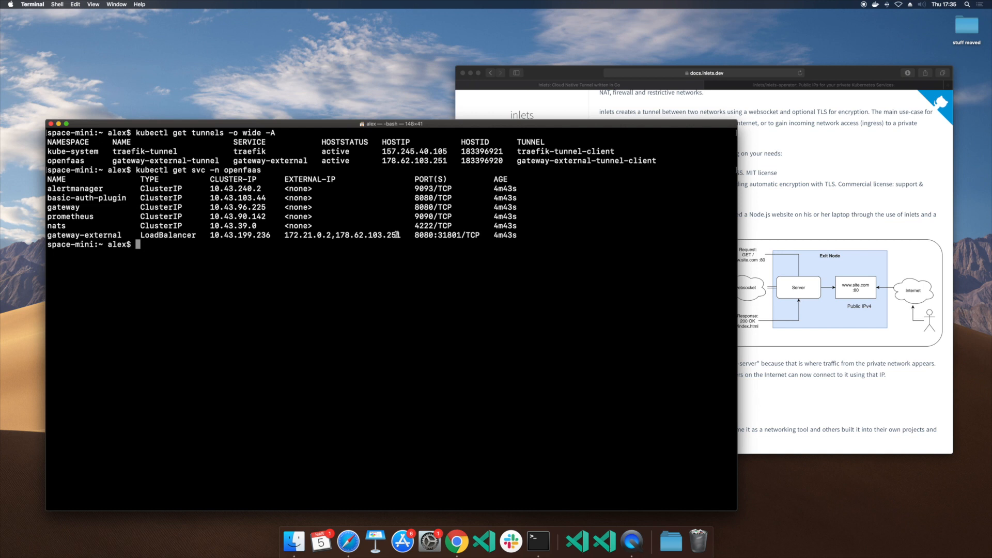
pyautogui.write('curl')
# - Curl 178.62.103.251:8080, getting a Moved Permanently redirect to /ui/, and recall the service listing for all namespaces
pyautogui.press('super+v')
pyautogui.write(':8080')
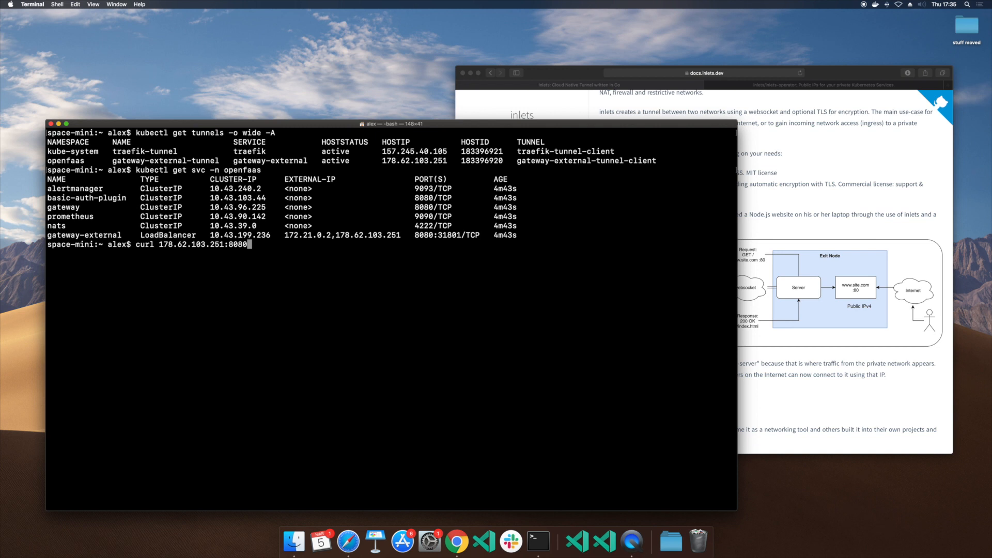
pyautogui.press('Return')
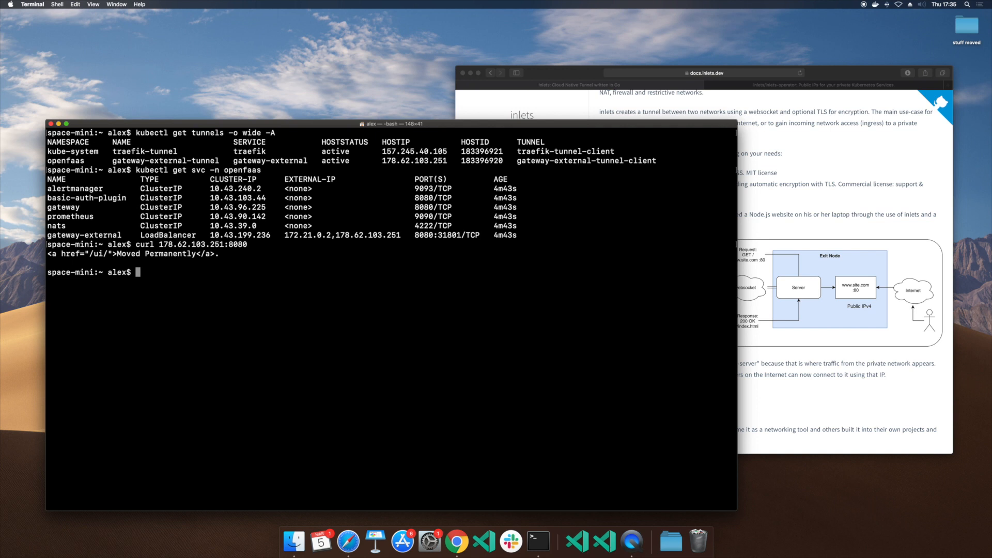
pyautogui.press('Up')
pyautogui.press('Up')
pyautogui.press('Up')
pyautogui.press('Up')
pyautogui.hotkey('alt', 'BackSpace')
pyautogui.hotkey('alt', 'BackSpace')
pyautogui.write('-A')
# - List all services, then curl -i -k traefik's public IP on ports 80 and 443
pyautogui.press('Return')
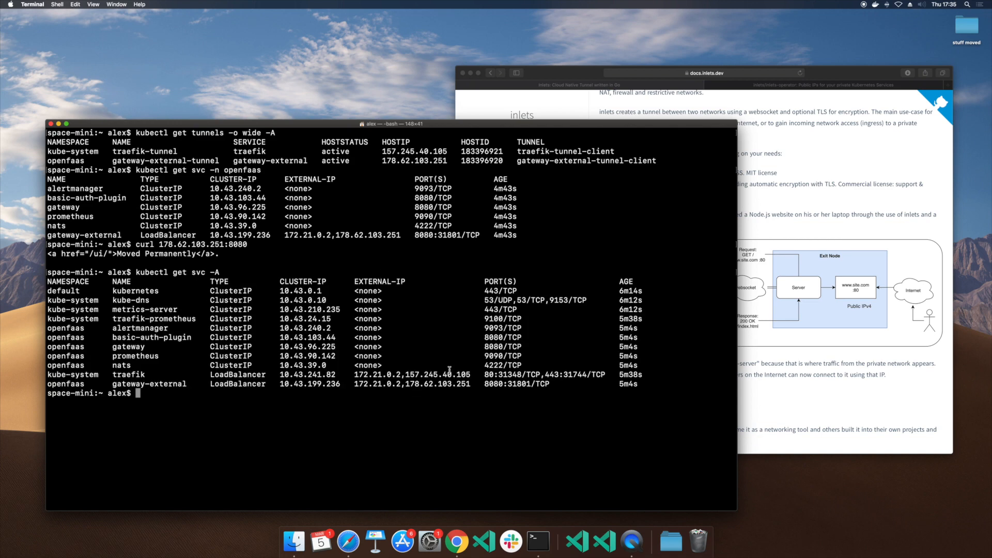
pyautogui.doubleClick(440, 375)
pyautogui.moveTo(407, 375); pyautogui.dragTo(471, 375)
pyautogui.press('super+c')
pyautogui.write('curl')
pyautogui.press('super+v')
pyautogui.write(':80')
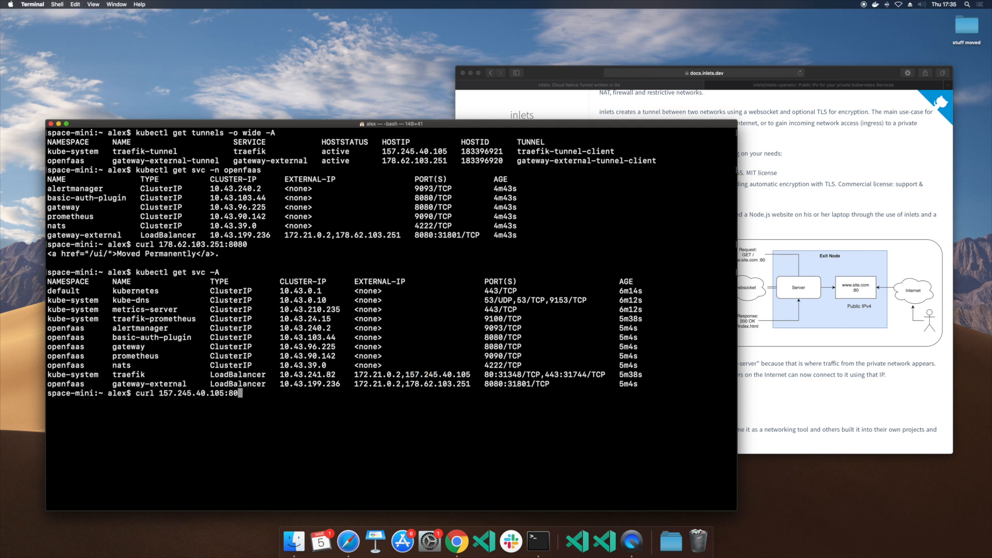
pyautogui.hotkey('alt', 'Left')
pyautogui.hotkey('alt', 'Left')
pyautogui.press('Left')
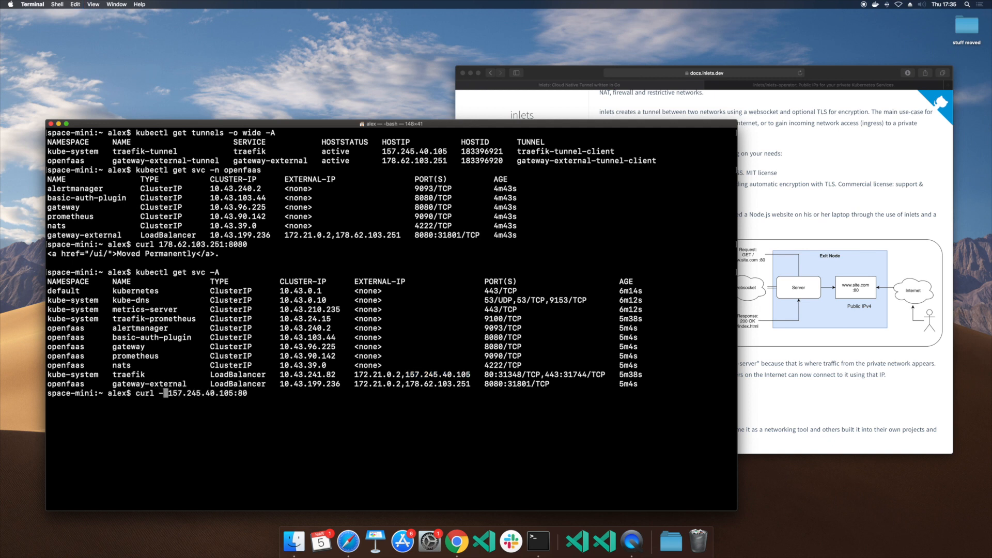
pyautogui.write('-i -k')
pyautogui.press('Return')
pyautogui.press('Up')
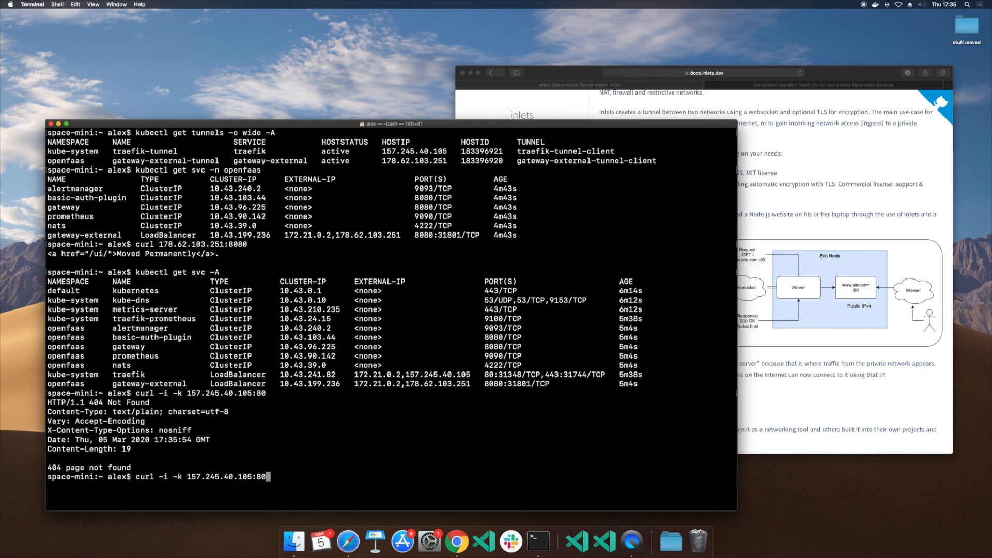
pyautogui.press('BackSpace')
pyautogui.press('BackSpace')
pyautogui.write('443')
pyautogui.press('Return')
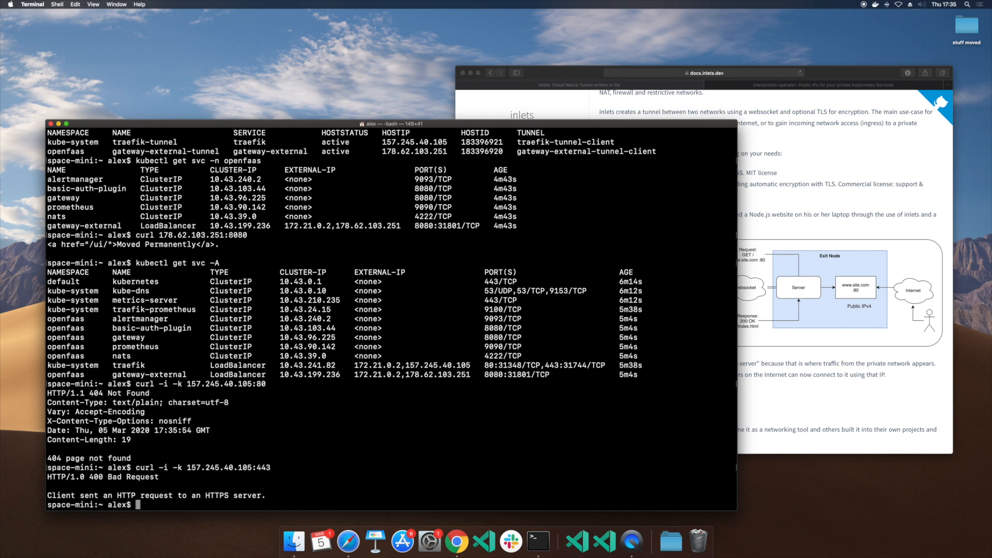
pyautogui.press('Return')
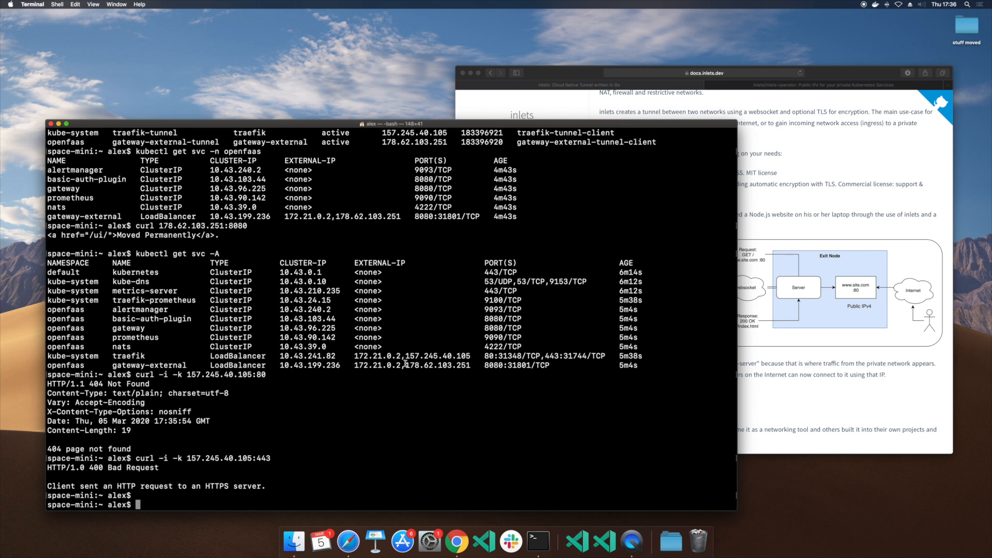
# - Run arkade info openfaas and retrieve the OpenFaaS admin password into PASSWORD, then print it
pyautogui.moveTo(405, 365); pyautogui.dragTo(472, 365)
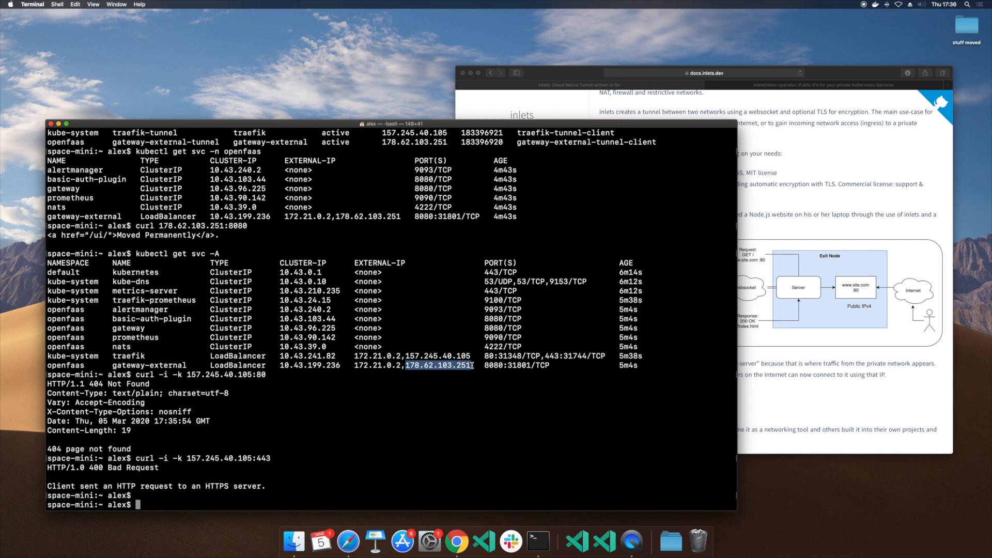
pyautogui.write('arkade info ')
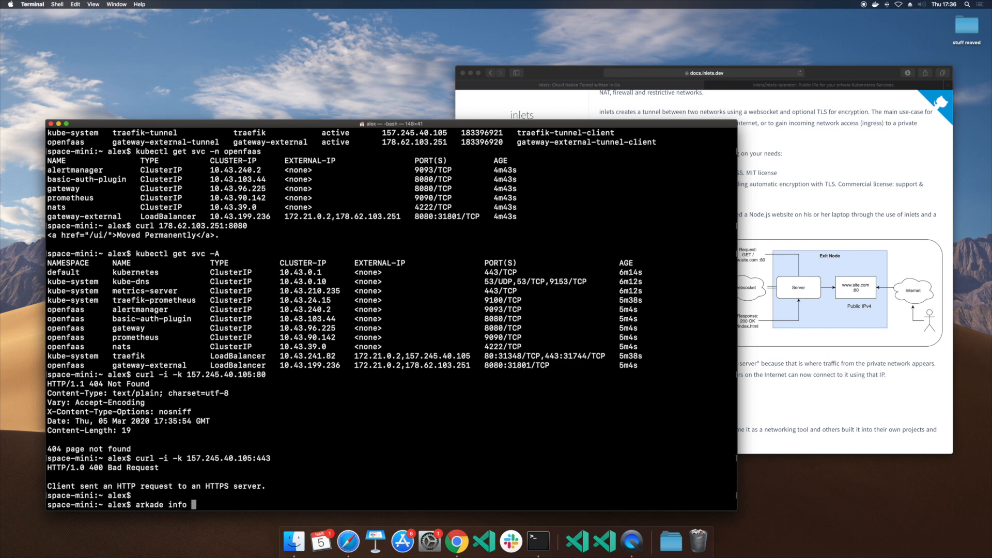
pyautogui.write('openfaas')
pyautogui.press('Return')
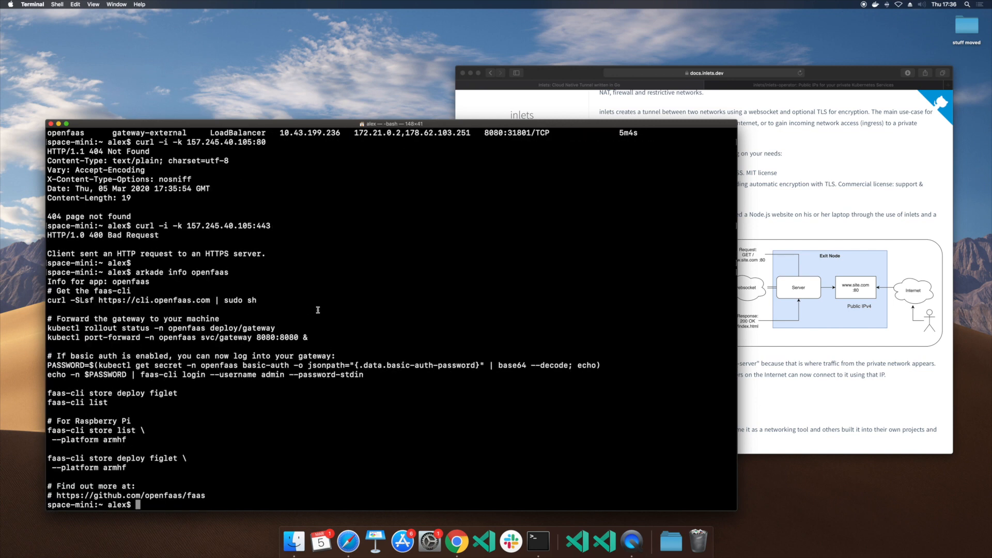
pyautogui.tripleClick(296, 365)
pyautogui.press('super+c')
pyautogui.press('super+v')
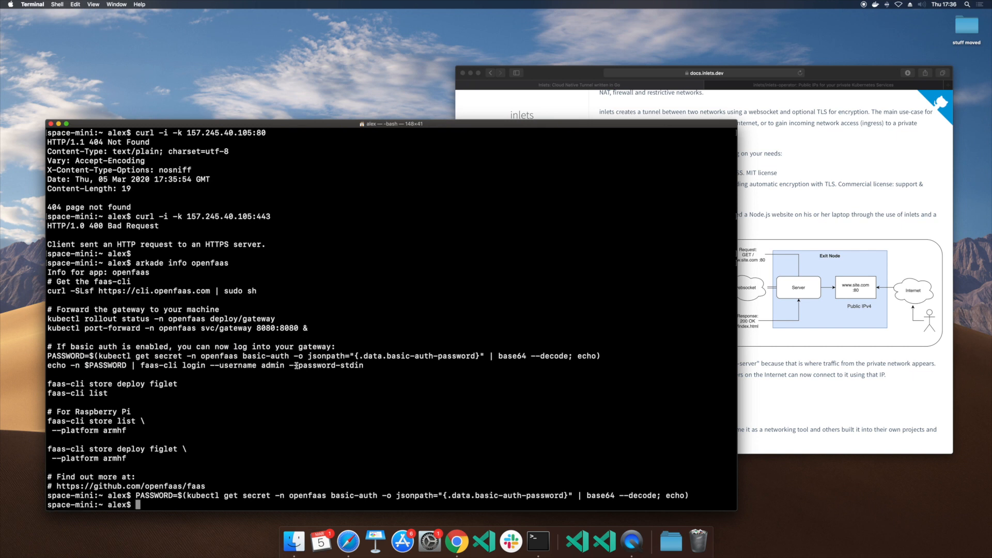
pyautogui.write('echo $PASSWORD')
pyautogui.press('Return')
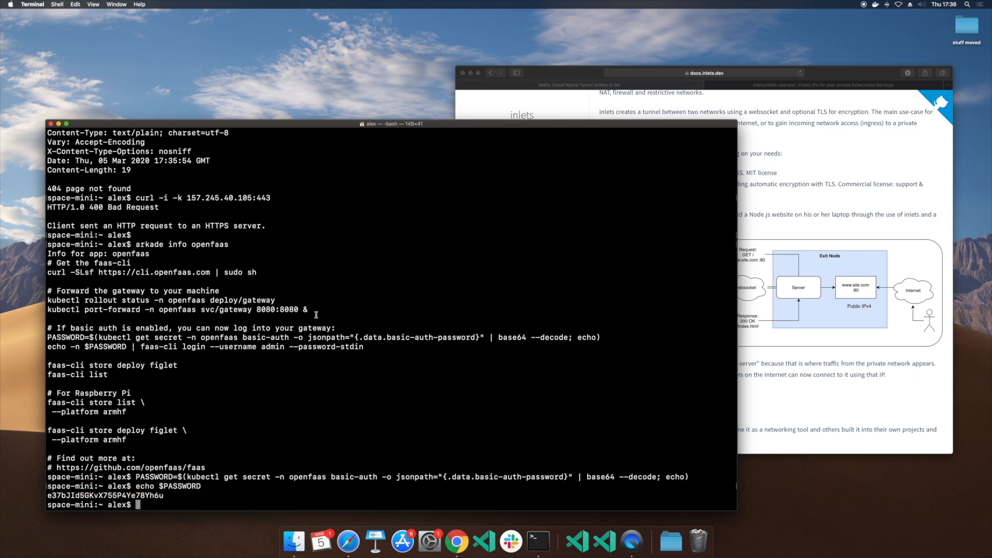
pyautogui.write('kubectl get svc -A')
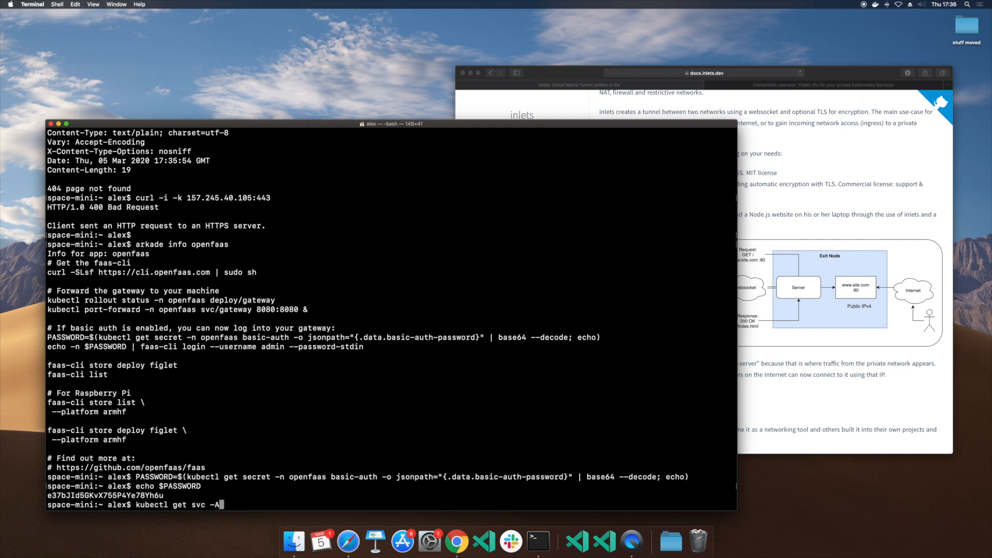
# - Relist tunnels across all namespaces with public IPs and switch to the browser
pyautogui.press('Up')
pyautogui.press('Up')
pyautogui.press('Up')
pyautogui.press('Return')
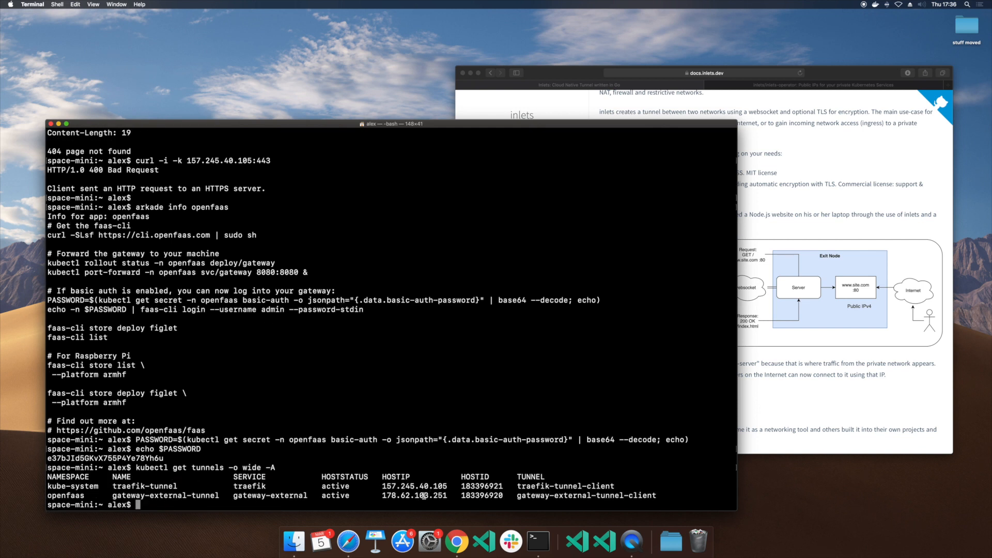
pyautogui.doubleClick(424, 495)
pyautogui.click(721, 336)
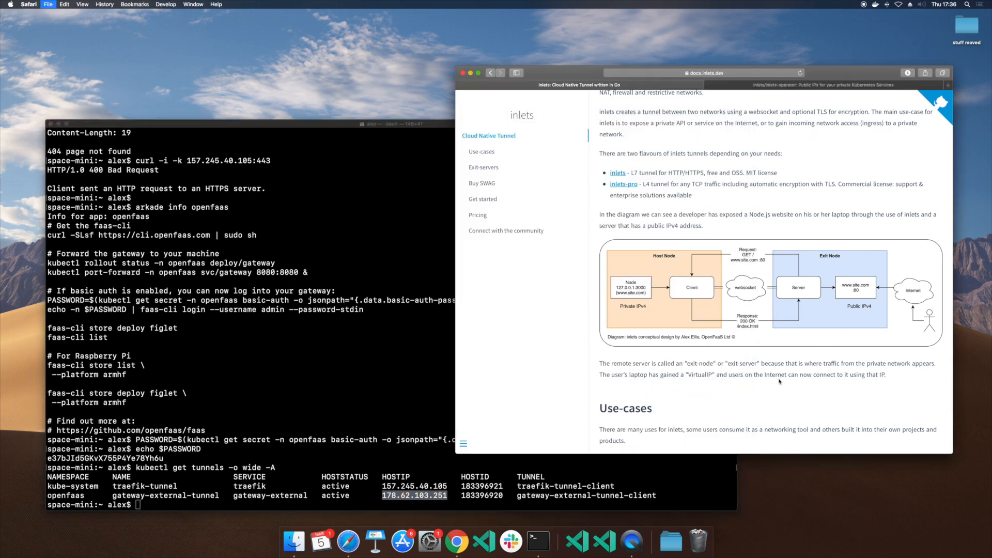
# - Open 178.62.103.251:8080 in Safari and sign in as admin with the copied password
pyautogui.press('super+t')
pyautogui.write('178.62.103.251:8080')
pyautogui.press('Return')
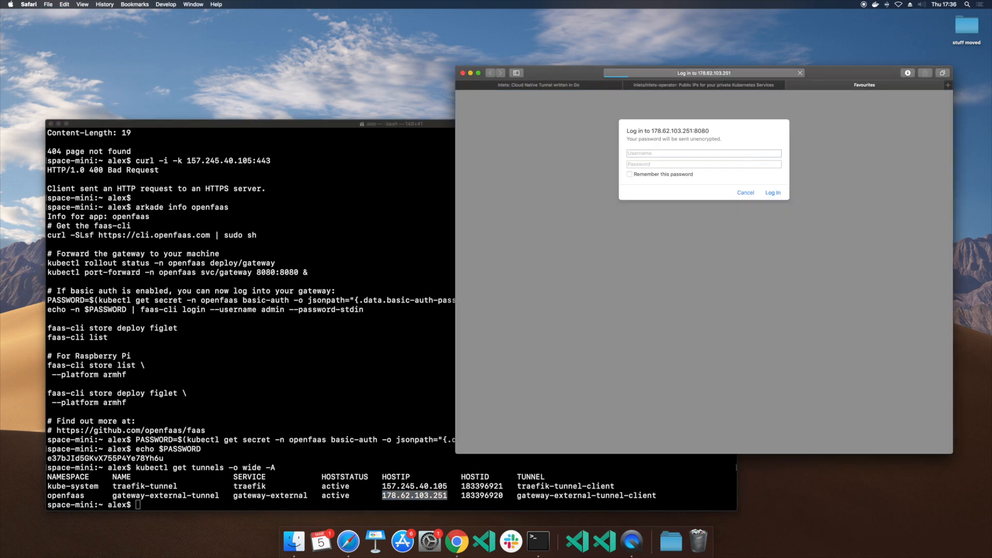
pyautogui.write('admin')
pyautogui.press('Tab')
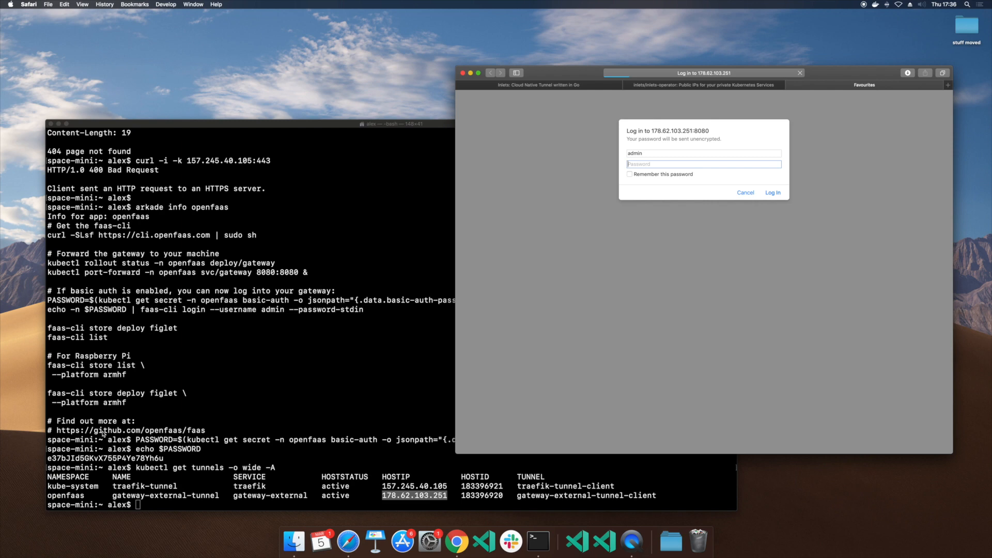
pyautogui.click(102, 433)
pyautogui.doubleClick(104, 458)
pyautogui.press('super+c')
pyautogui.click(738, 189)
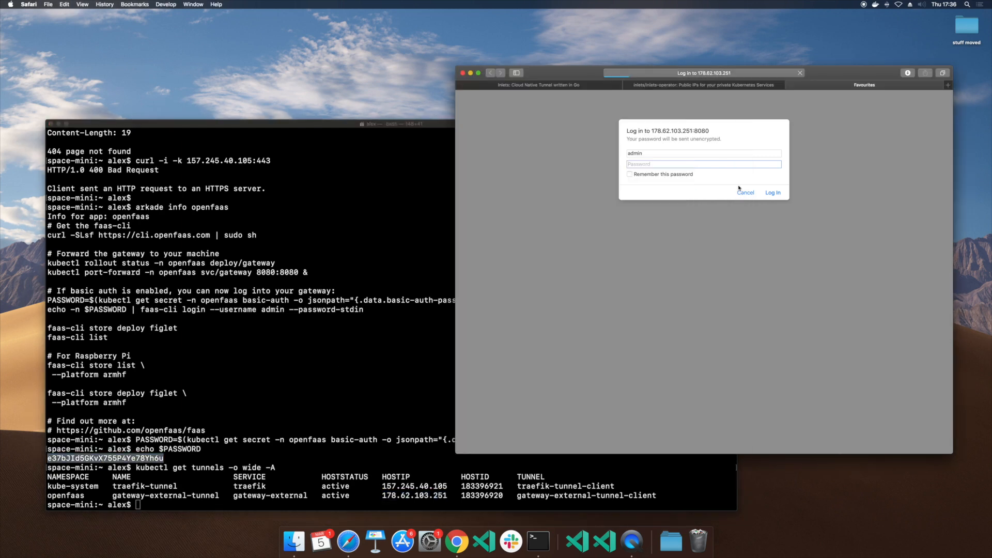
pyautogui.press('super+v')
pyautogui.press('Return')
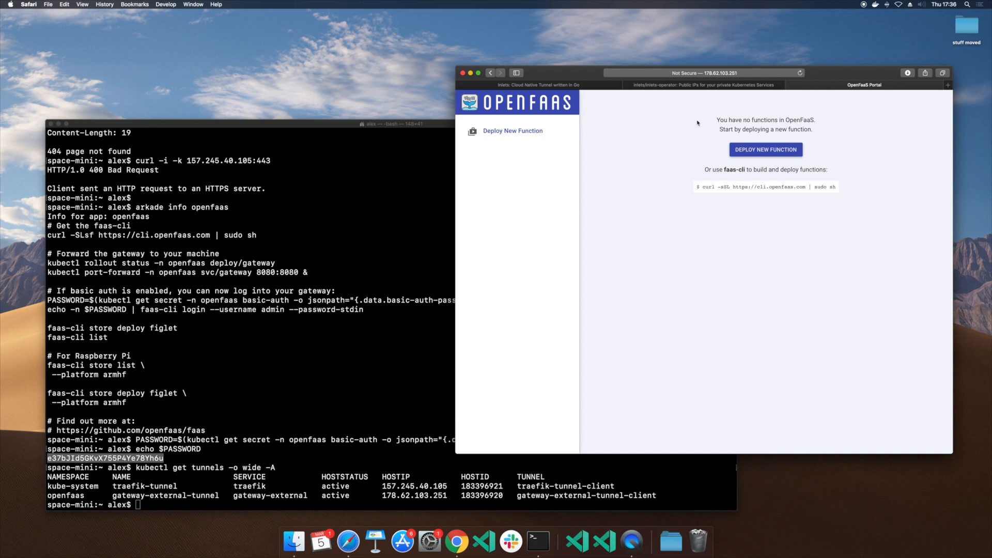
# - Deploy the Figlet function from the store and open its details, now Ready
pyautogui.click(764, 150)
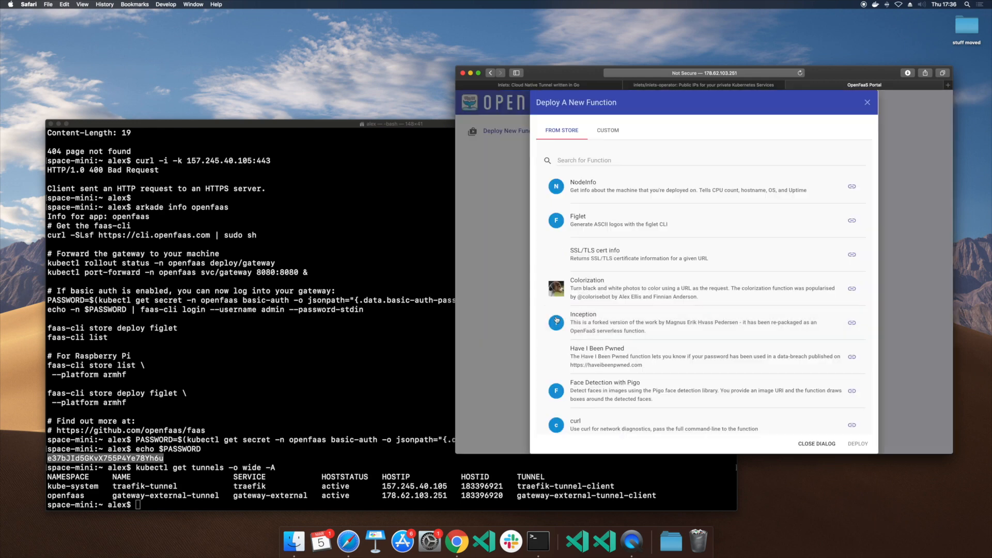
pyautogui.click(604, 220)
pyautogui.click(857, 443)
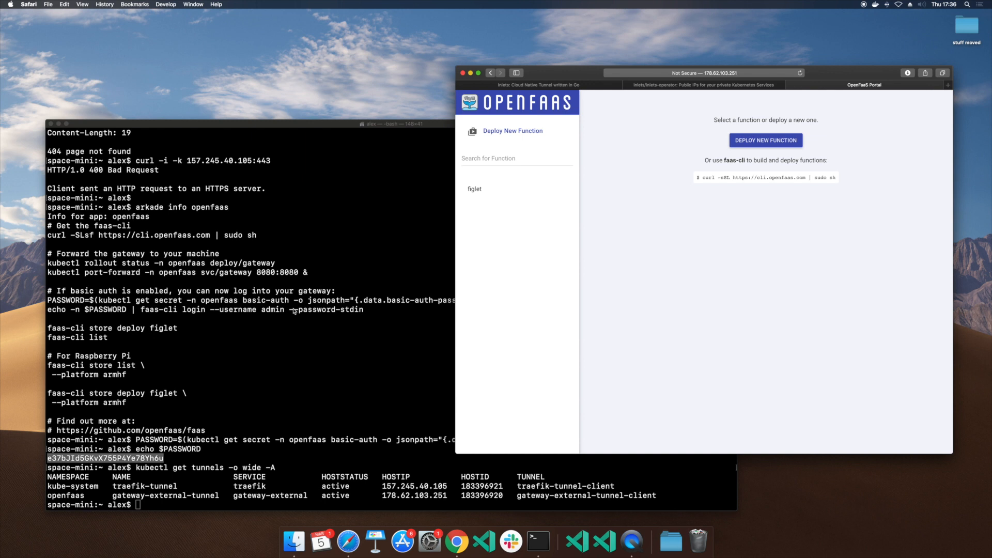
pyautogui.click(487, 188)
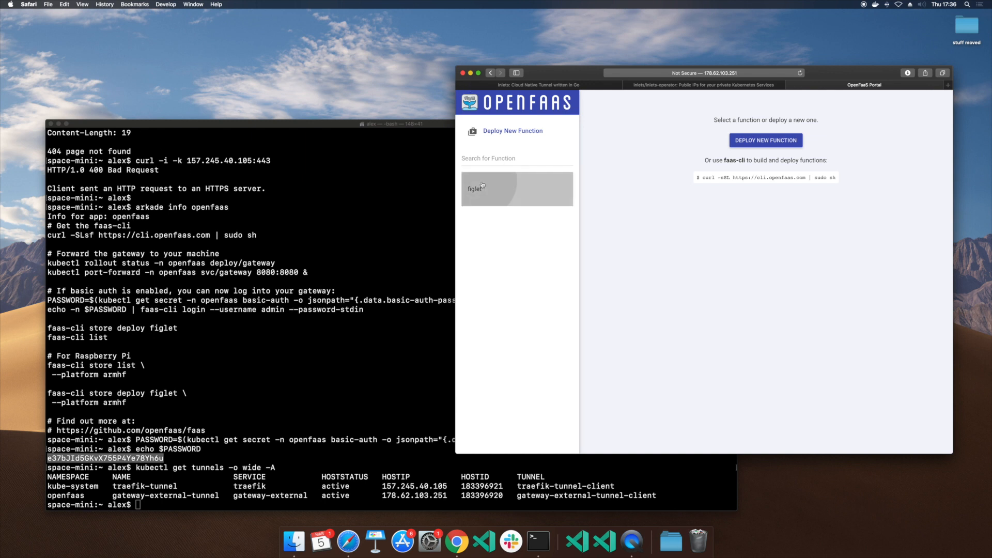
pyautogui.click(621, 287)
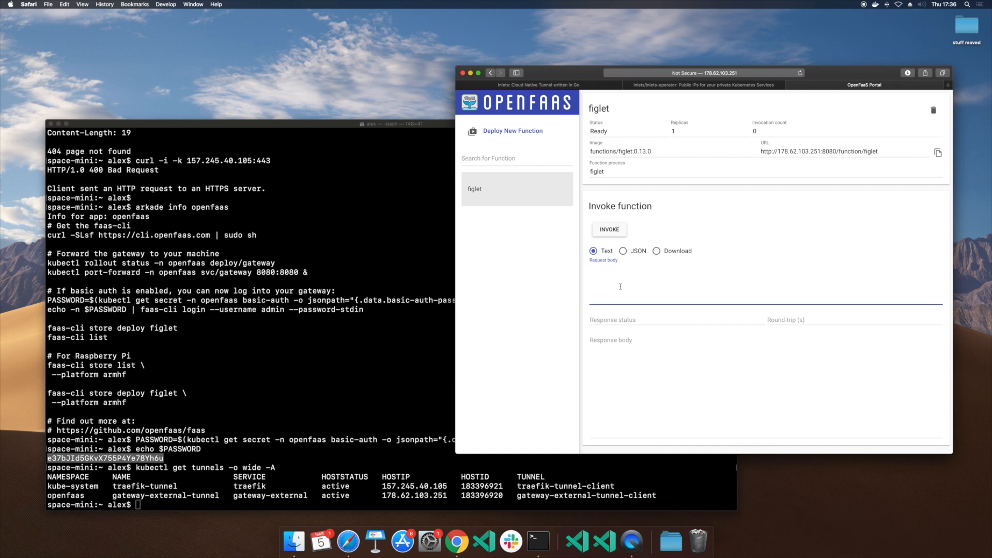
# - Print the gateway-external-tunnel-client deployment in openfaas as YAML
pyautogui.click(338, 461)
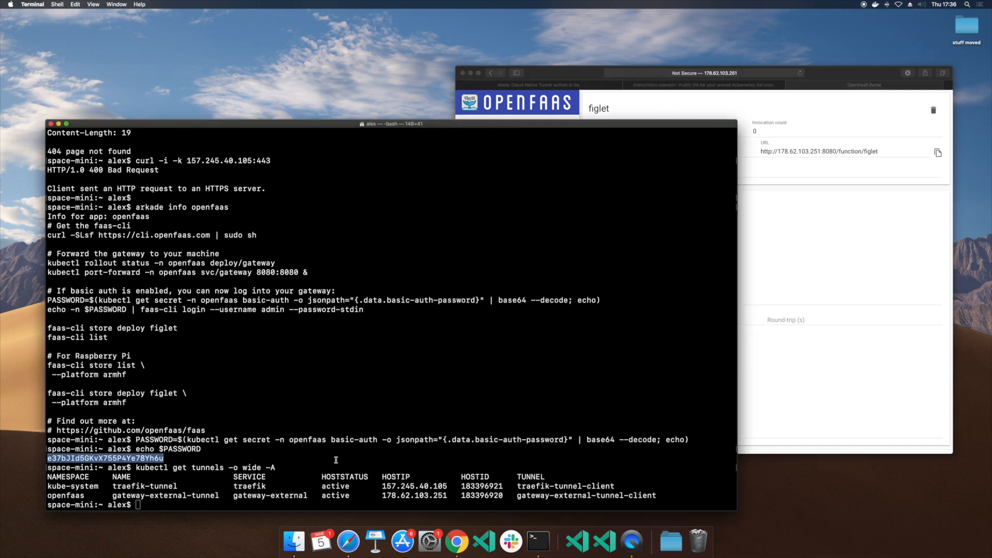
pyautogui.tripleClick(150, 486)
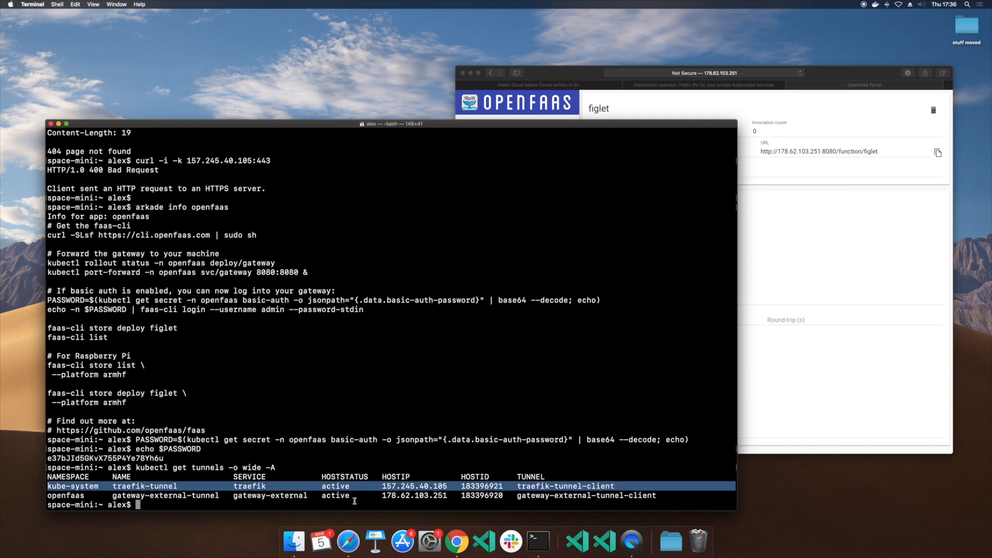
pyautogui.click(465, 504)
pyautogui.moveTo(517, 486); pyautogui.dragTo(613, 487)
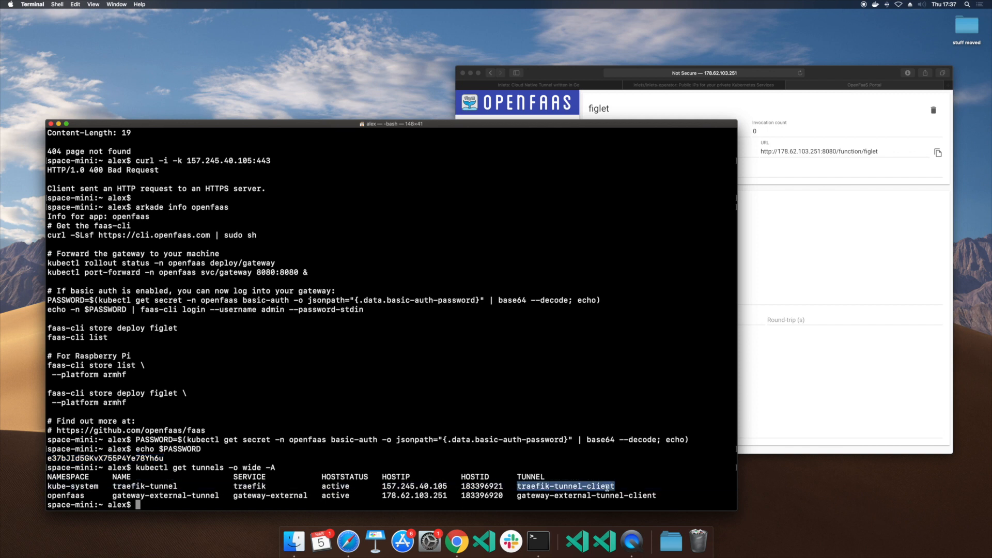
pyautogui.write('kubectl get deplo')
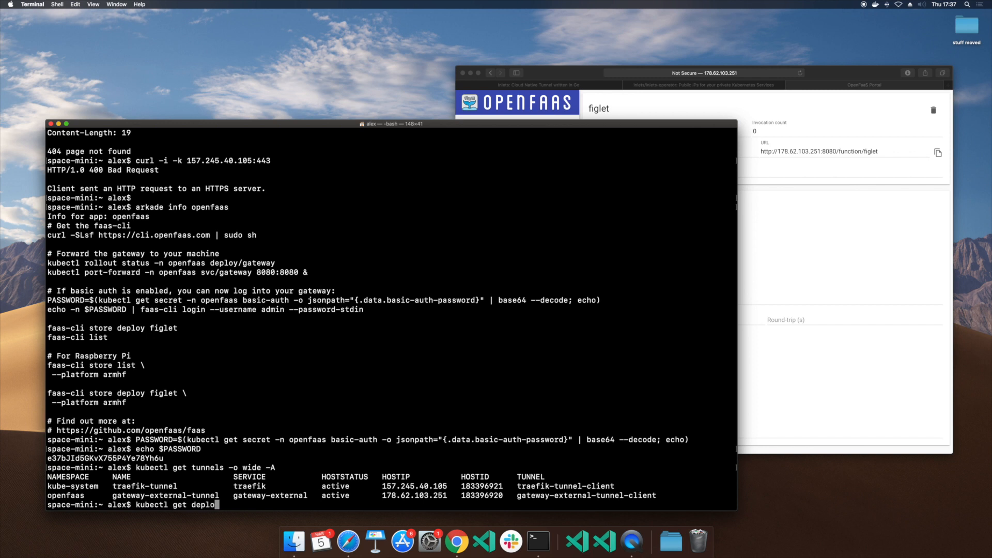
pyautogui.write('yt -')
pyautogui.press('BackSpace')
pyautogui.press('BackSpace')
pyautogui.press('BackSpace')
pyautogui.write('-n ')
pyautogui.write('openfaas')
pyautogui.moveTo(517, 495); pyautogui.dragTo(657, 495)
pyautogui.press('super+c')
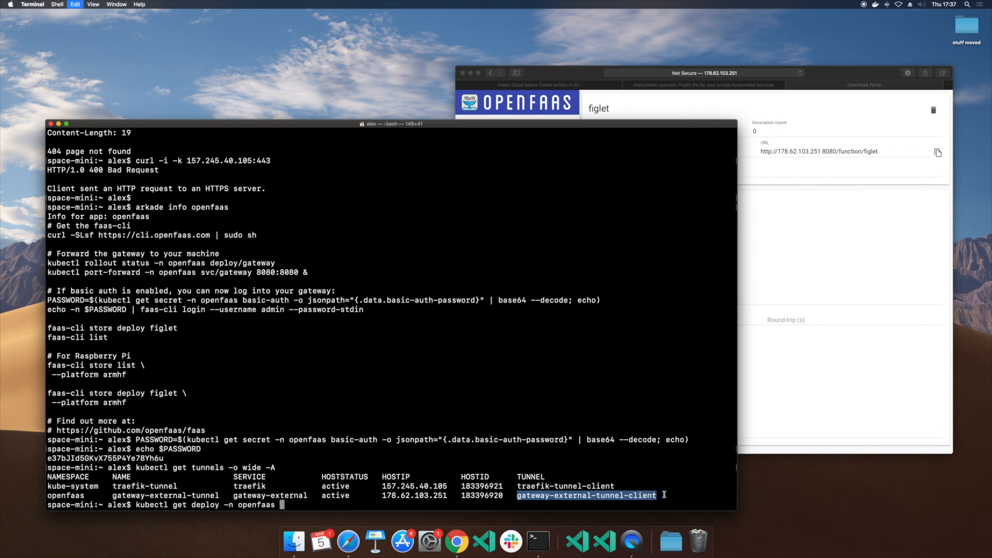
pyautogui.press('super+v')
pyautogui.write('-o')
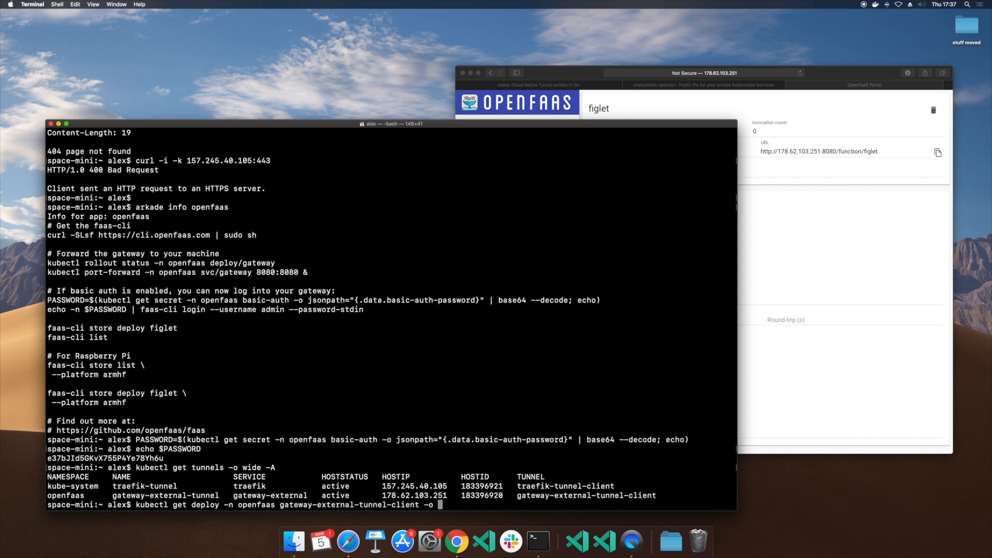
pyautogui.write(' wide')
pyautogui.press('BackSpace')
pyautogui.press('BackSpace')
pyautogui.press('BackSpace')
pyautogui.write('yaml')
pyautogui.press('Return')
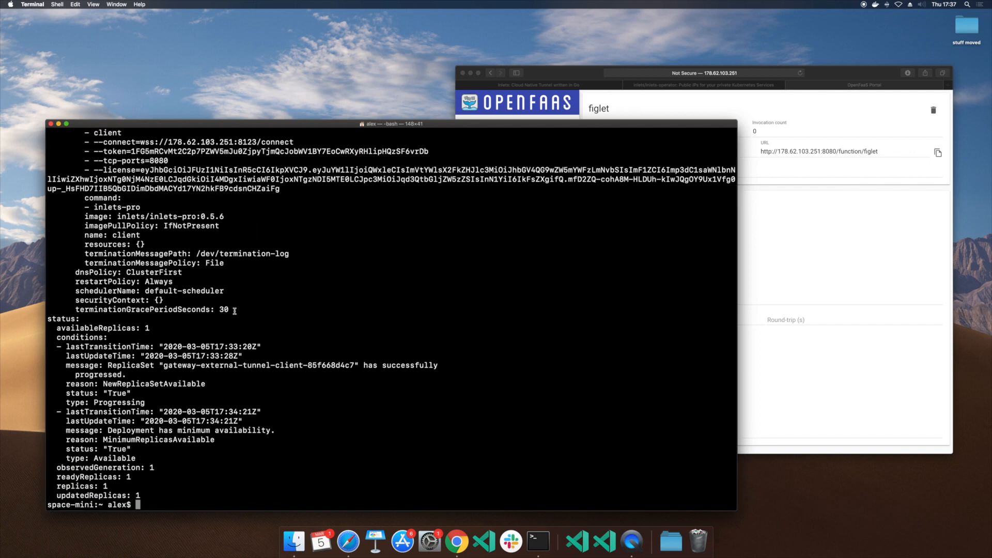
pyautogui.scroll(8, 232, 310)
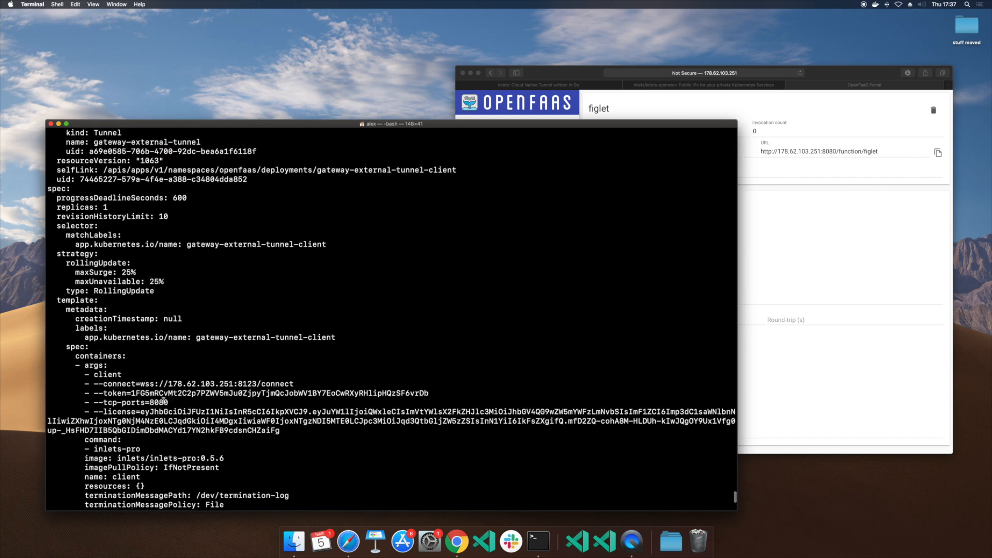
# - Inspect the client's --token value and wss connect address to 178.62.103.251:8123
pyautogui.doubleClick(279, 393)
pyautogui.scroll(1, 163, 392)
pyautogui.scroll(5, 163, 393)
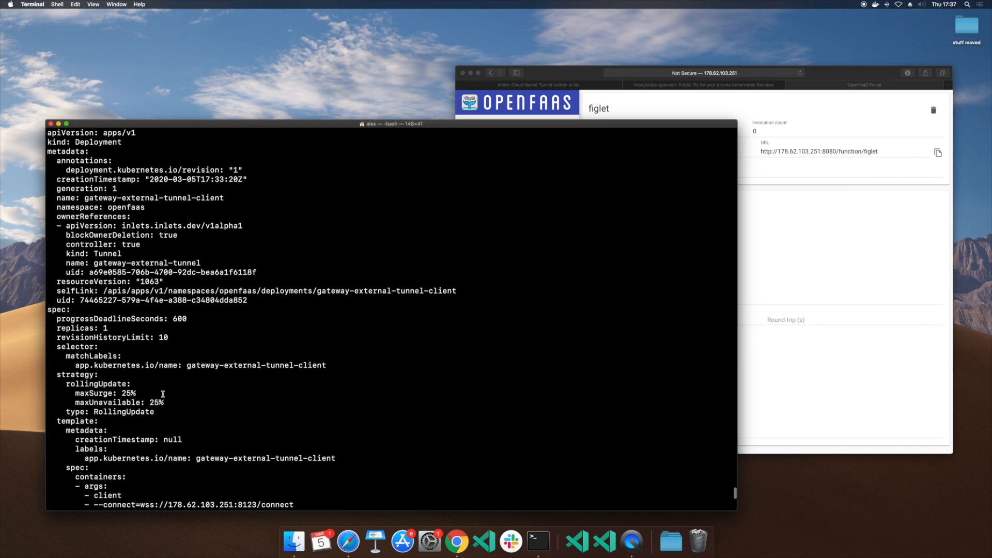
pyautogui.scroll(3, 163, 392)
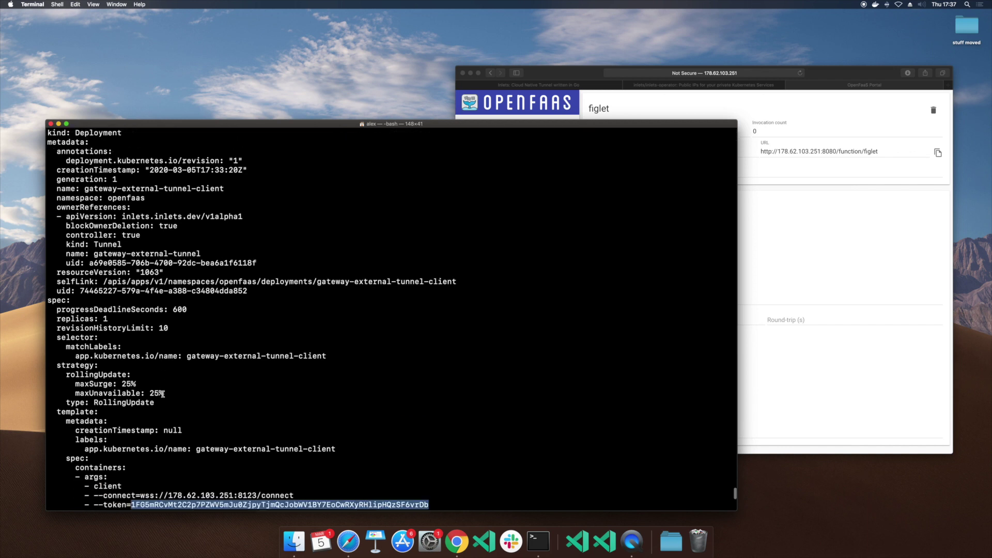
pyautogui.click(142, 495)
pyautogui.doubleClick(141, 495)
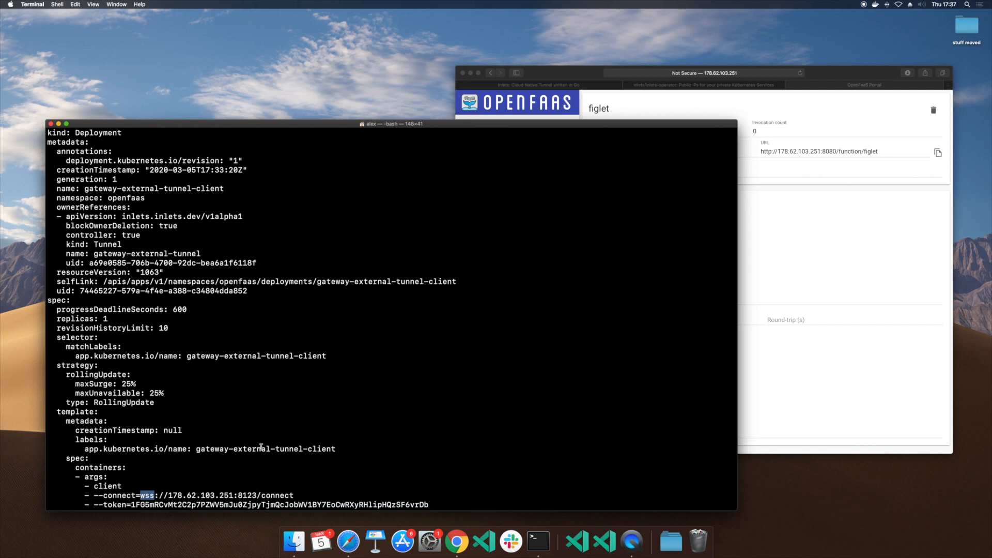
pyautogui.click(825, 307)
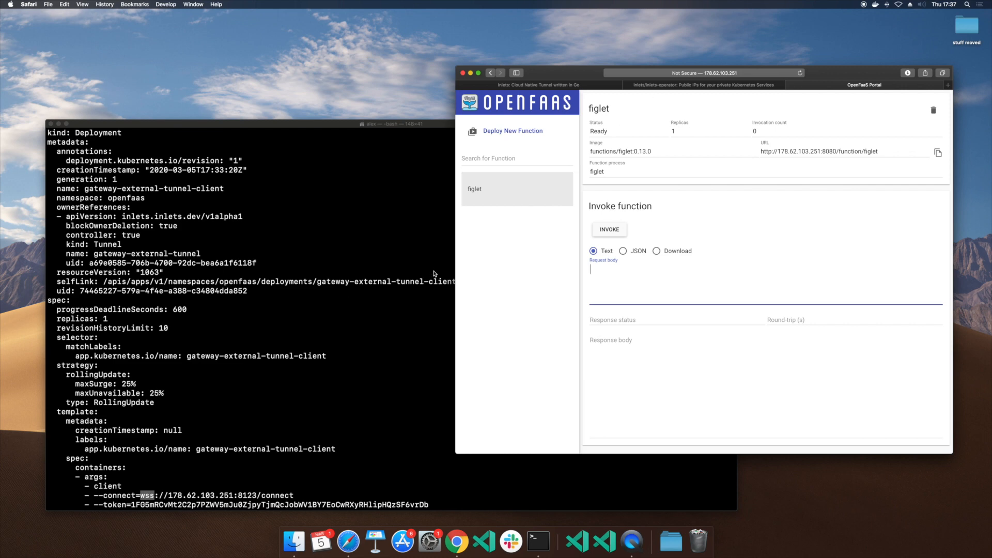
pyautogui.scroll(-10, 295, 355)
pyautogui.click(295, 355)
# - Clear the screen and list all tunnels, highlighting the traefik-tunnel-client name
pyautogui.hotkey('ctrl', 'l')
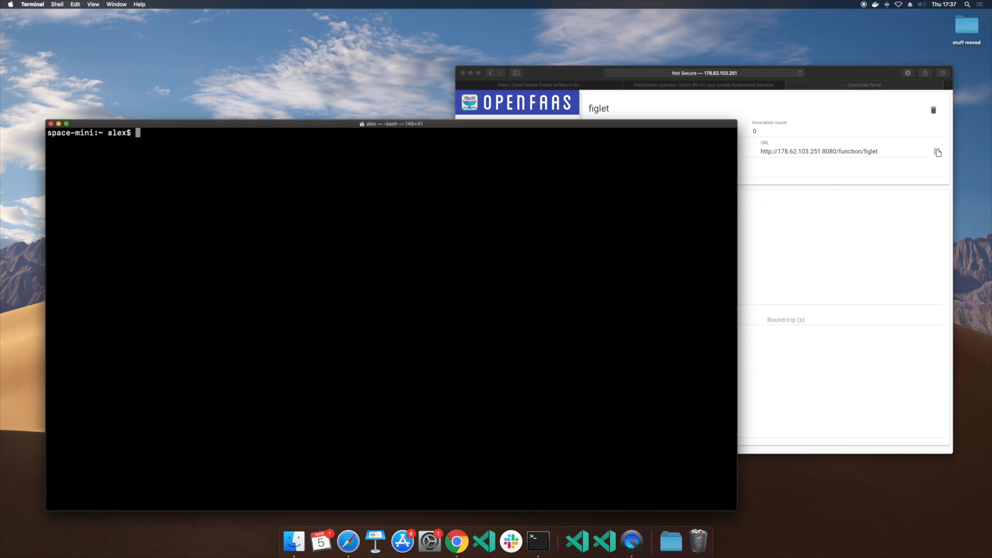
pyautogui.write('kubectl get tunnels -o wide -A')
pyautogui.press('Return')
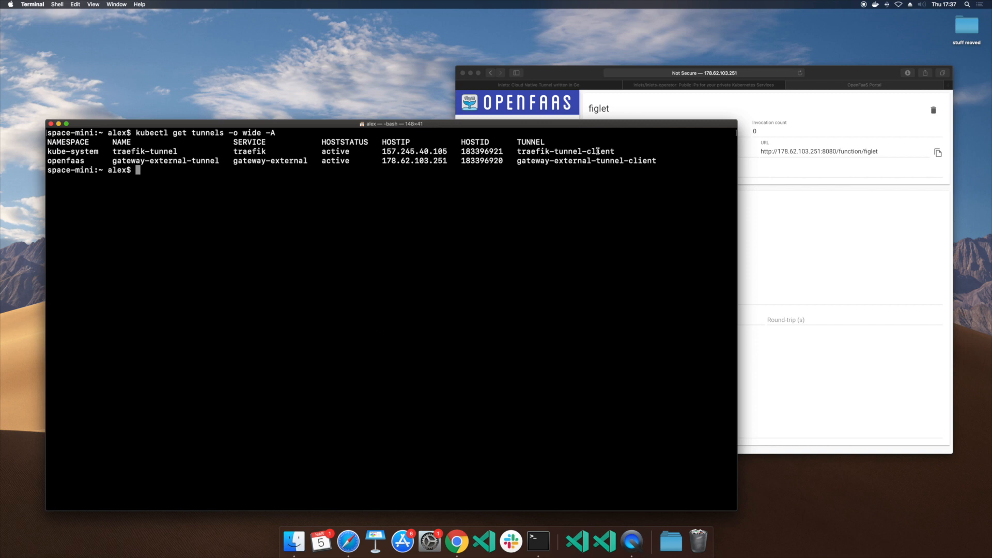
pyautogui.doubleClick(539, 153)
pyautogui.moveTo(540, 153); pyautogui.dragTo(614, 152)
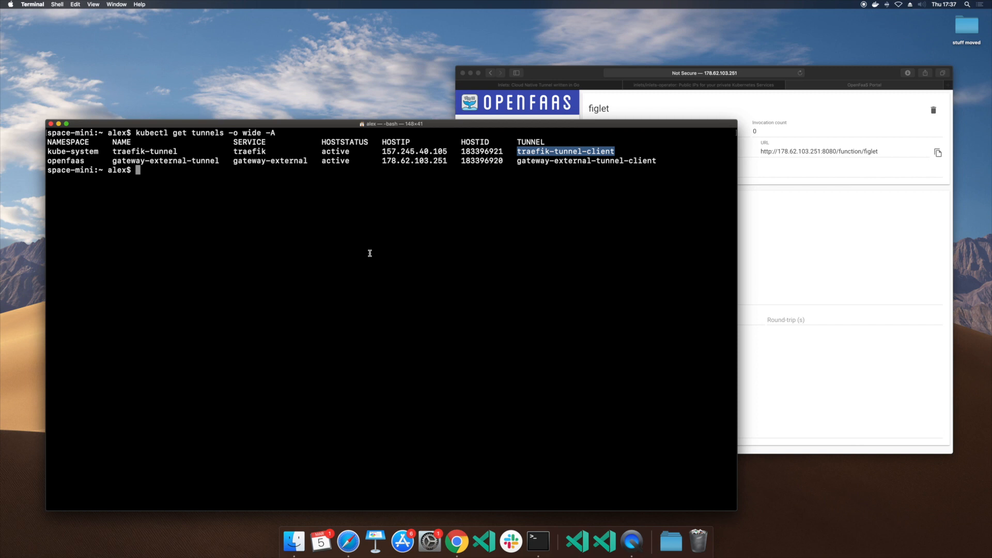
pyautogui.write('arkade instal')
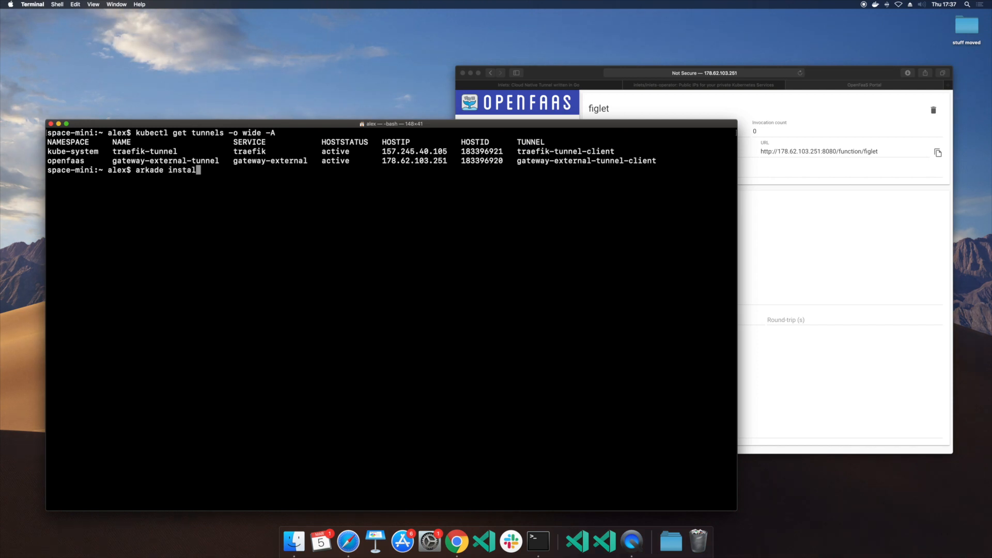
pyautogui.write('l --help')
# - List the apps arkade can install, noting cert-manager, docker-registry and openfaas-ingress
pyautogui.press('Return')
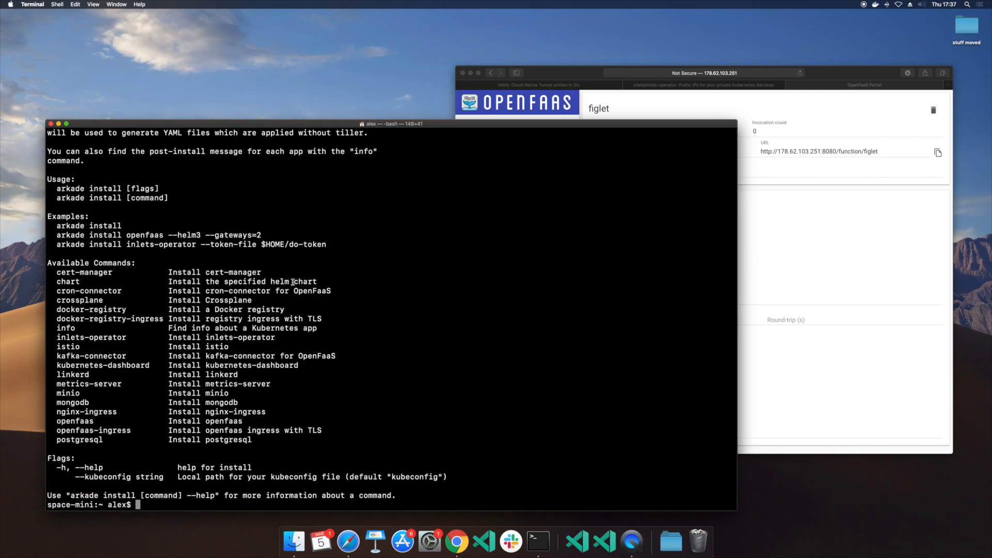
pyautogui.moveTo(56, 272); pyautogui.dragTo(113, 272)
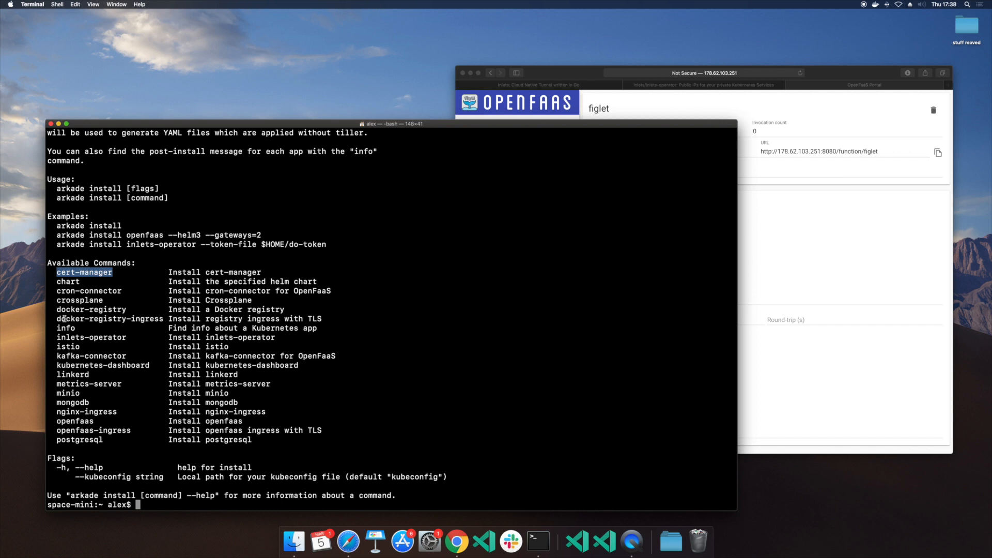
pyautogui.moveTo(57, 309); pyautogui.dragTo(168, 318)
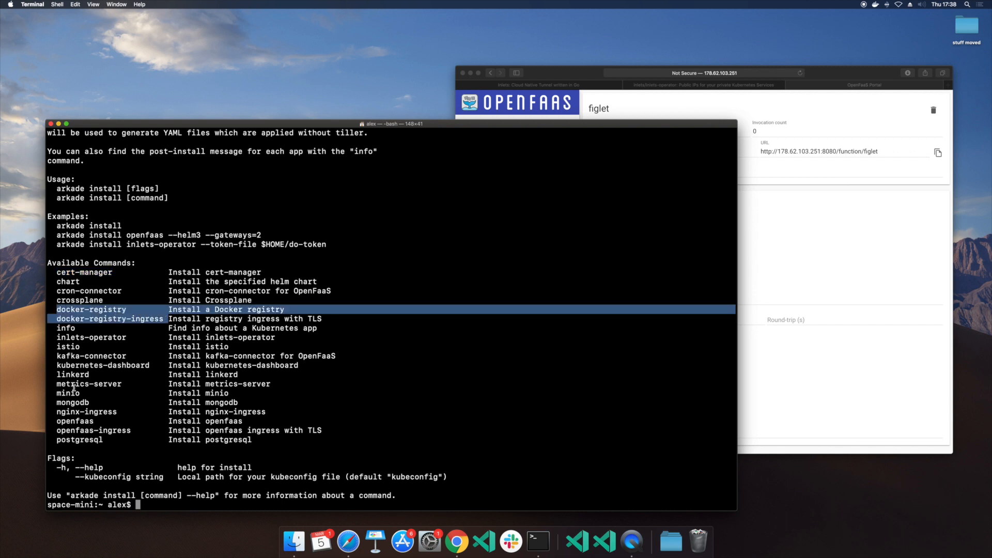
pyautogui.moveTo(133, 432); pyautogui.dragTo(55, 431)
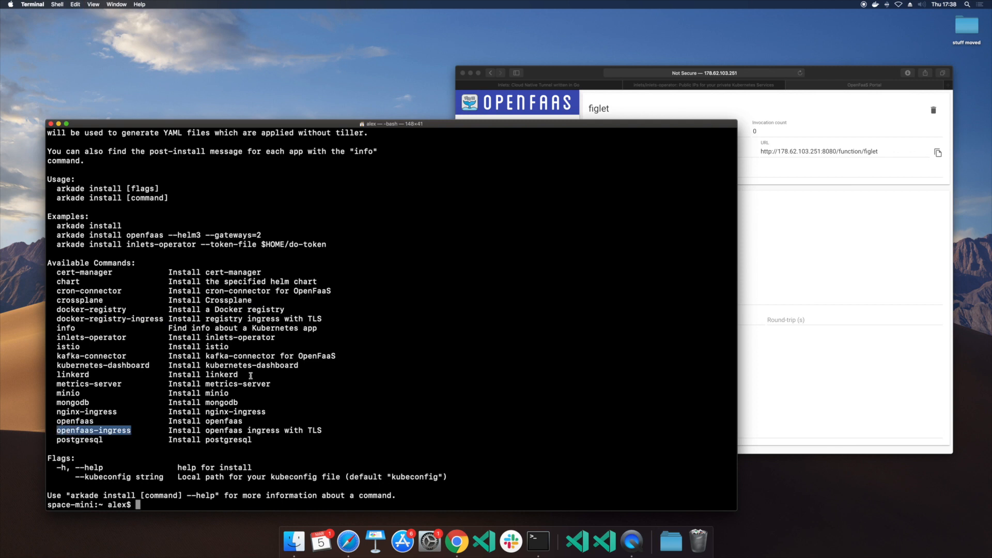
pyautogui.write('arkade install')
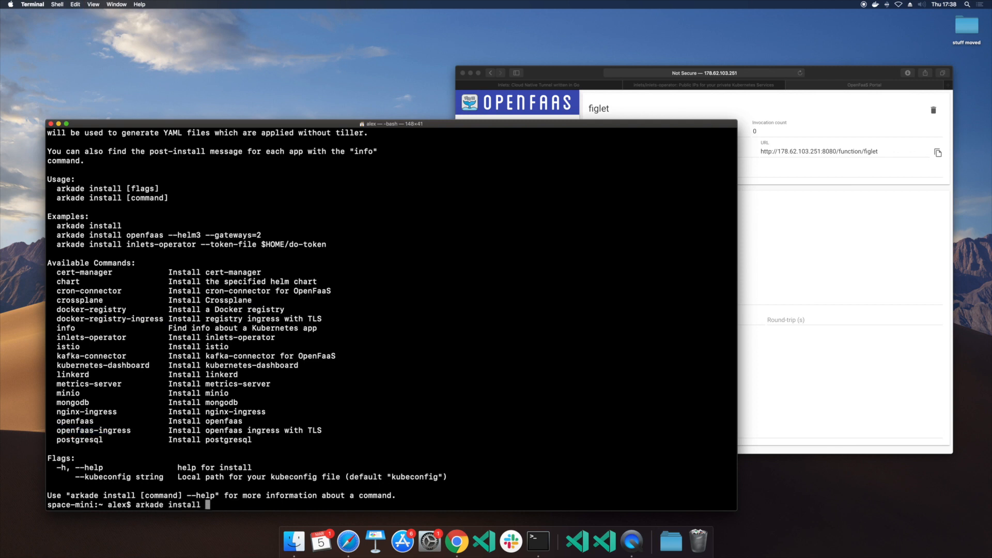
# - Show the openfaas-ingress help and review its --domain, --email flags and cert-manager requirement
pyautogui.press('super+v')
pyautogui.write('--help')
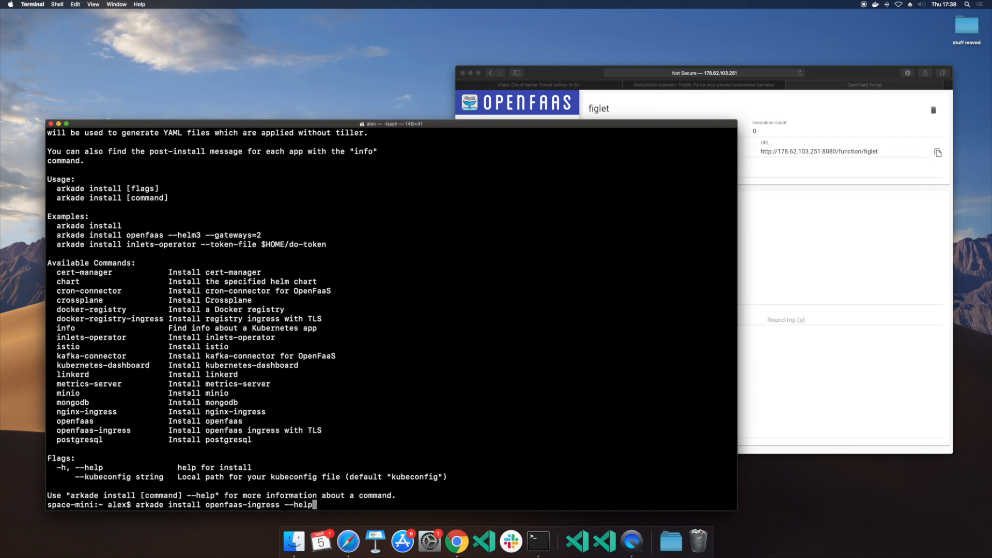
pyautogui.press('Return')
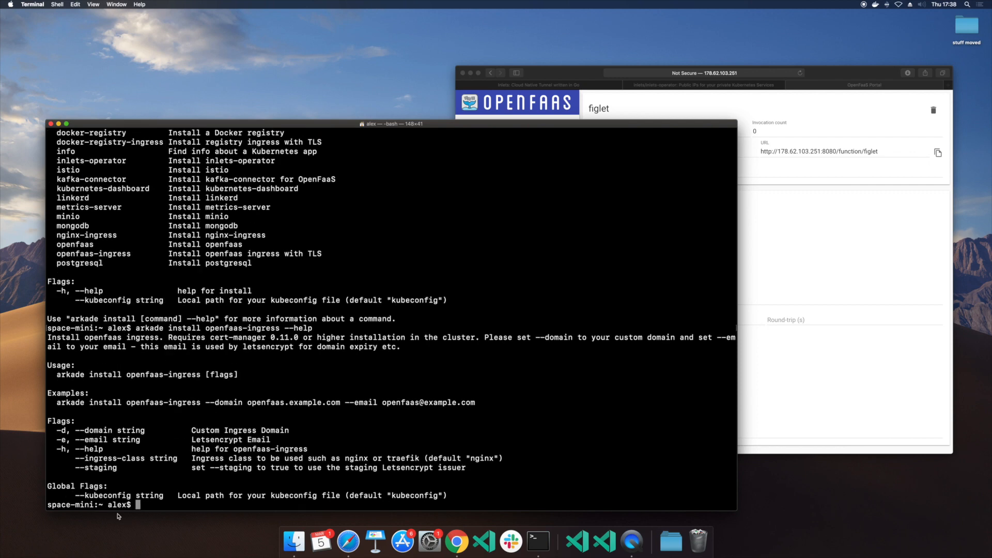
pyautogui.doubleClick(99, 431)
pyautogui.doubleClick(97, 439)
pyautogui.scroll(5, 96, 434)
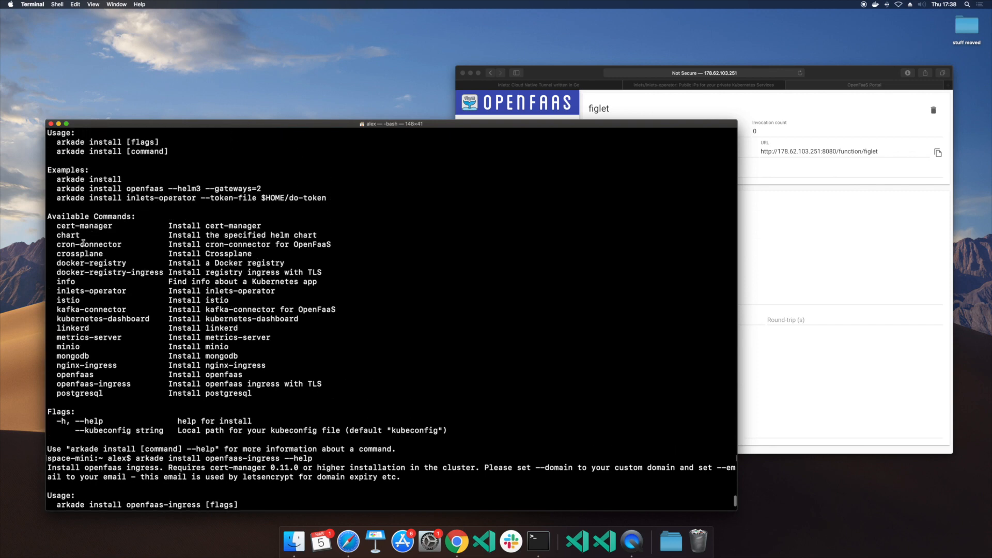
pyautogui.doubleClick(93, 226)
pyautogui.moveTo(81, 226); pyautogui.dragTo(59, 226)
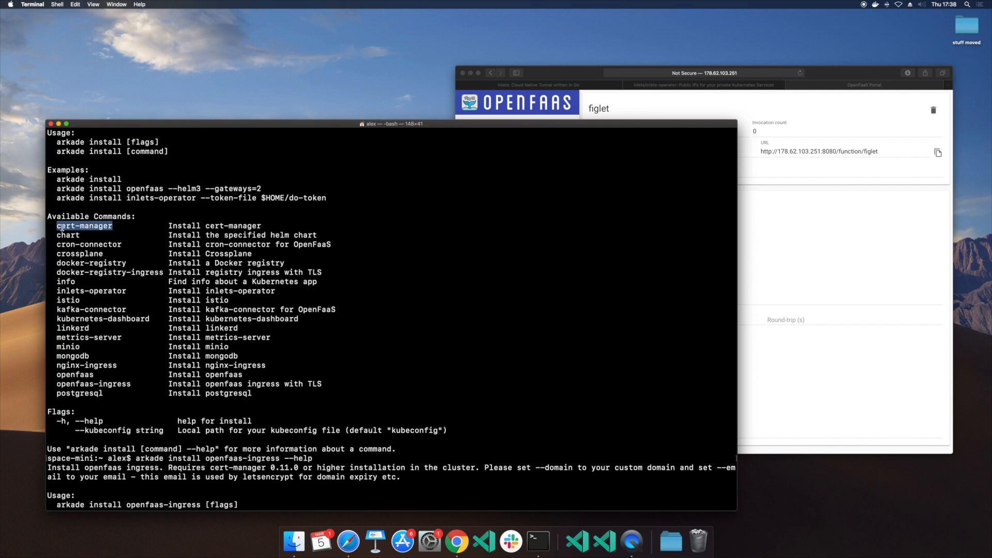
pyautogui.scroll(-5, 61, 227)
pyautogui.write('arkade instal')
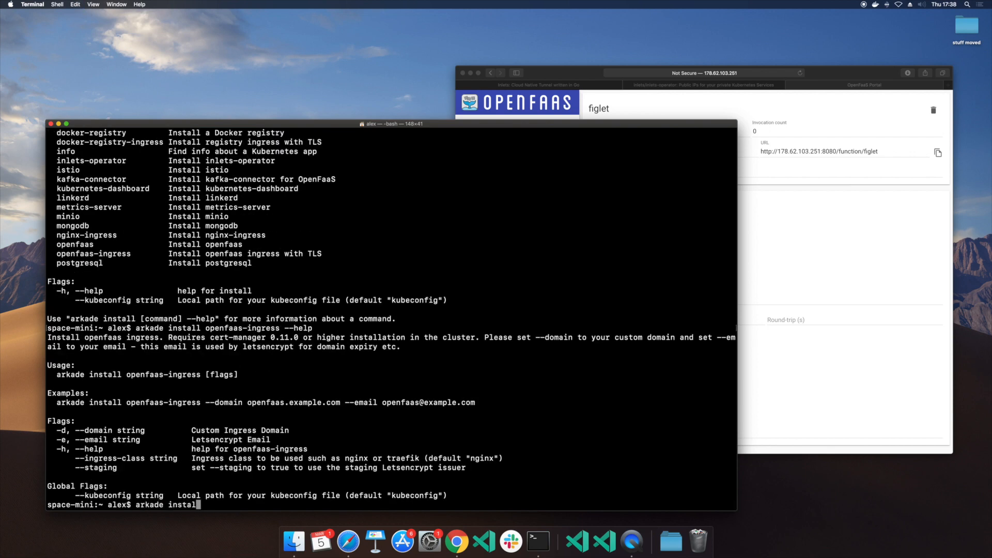
pyautogui.write('l cert-manager')
# - Run arkade install cert-manager to deploy it into the cluster
pyautogui.press('Return')
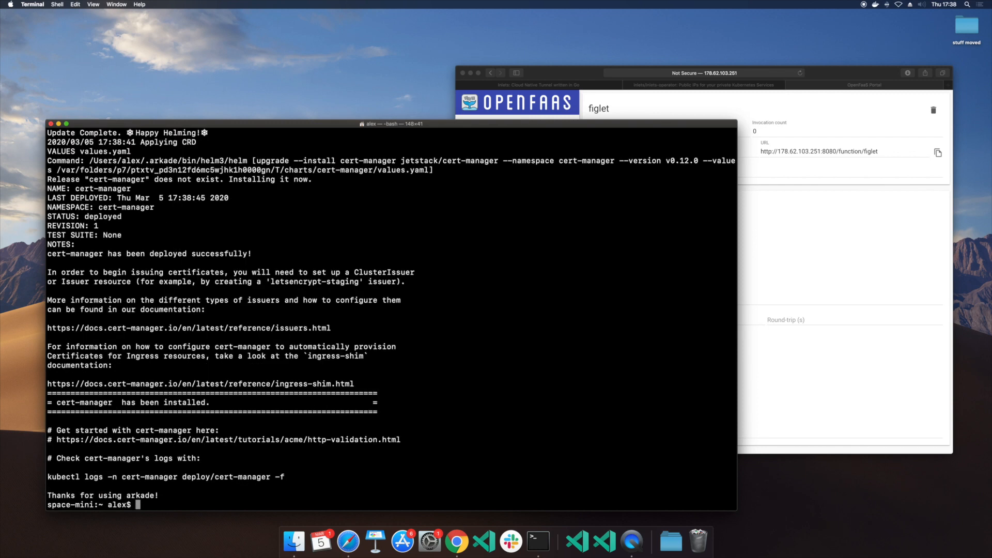
# - Recall the openfaas-ingress command, show its help, then start editing it into an install command
pyautogui.press('Up')
pyautogui.hotkey('ctrl', 'w')
pyautogui.write('openfaas-in')
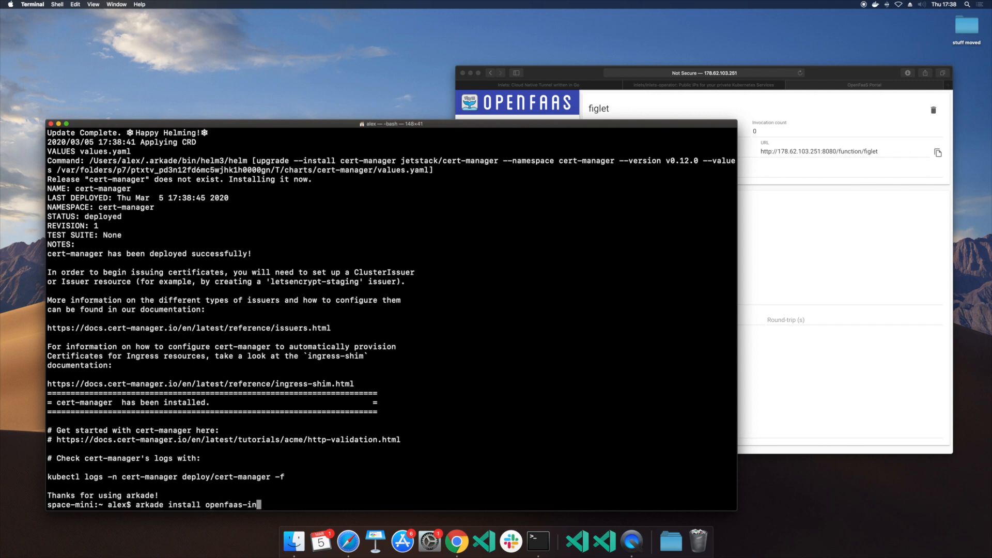
pyautogui.write('gress --help')
pyautogui.press('Return')
pyautogui.press('Up')
pyautogui.press('BackSpace')
pyautogui.press('BackSpace')
pyautogui.press('BackSpace')
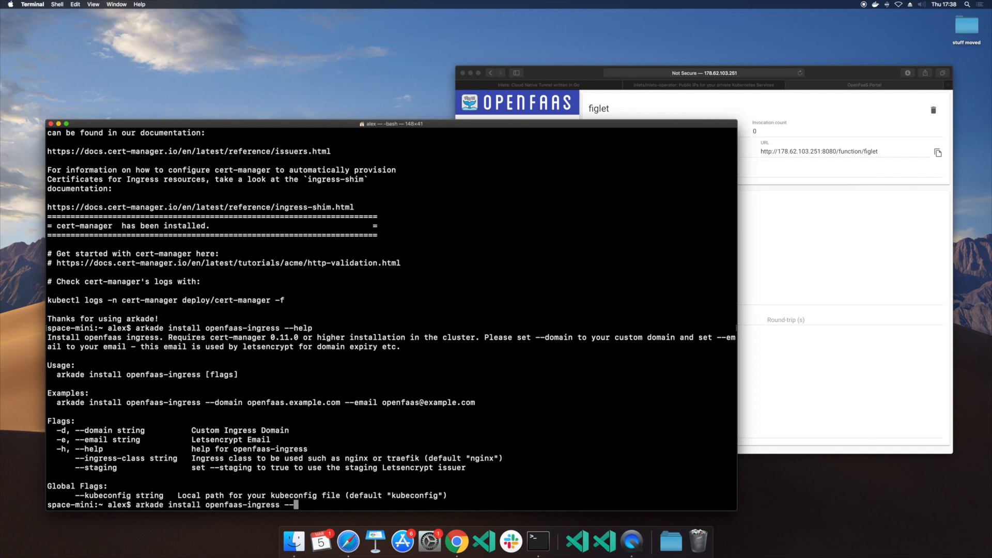
pyautogui.write('domain ')
pyautogui.write('g')
pyautogui.press('BackSpace')
pyautogui.write('alex-gateway.')
pyautogui.write('m')
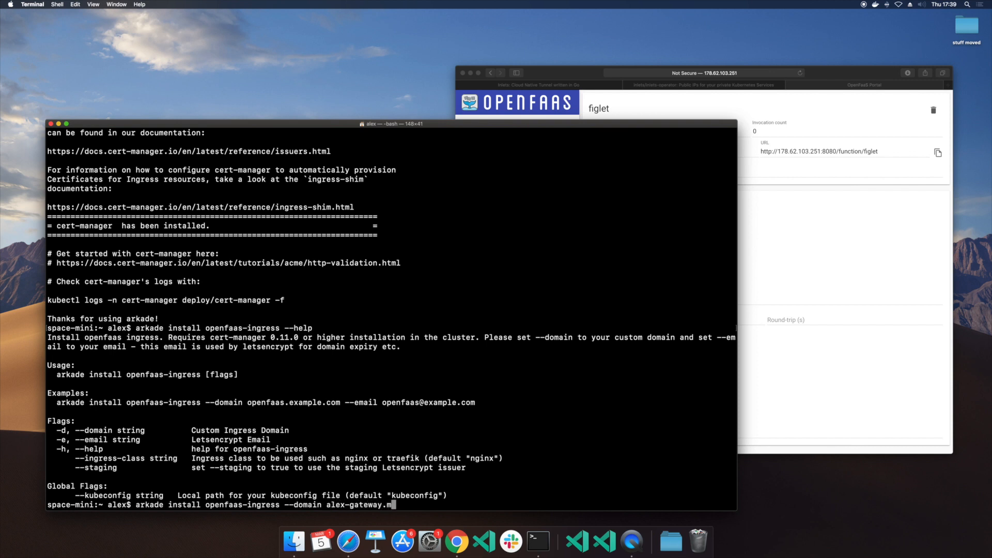
pyautogui.write('yfaas.club -')
pyautogui.write('-email')
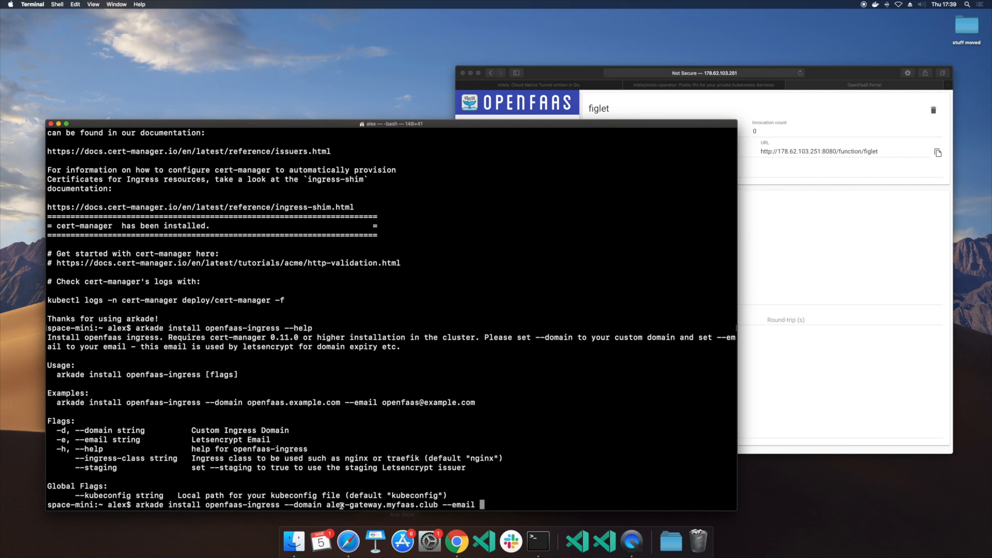
# - Install openfaas-ingress for alex-gateway.myfaas.club with an email, --staging and --ingress-class traefik
pyautogui.doubleClick(336, 505)
pyautogui.moveTo(335, 505); pyautogui.dragTo(427, 505)
pyautogui.press('super+c')
pyautogui.write('alex@')
pyautogui.press('super+v')
pyautogui.write('--stag')
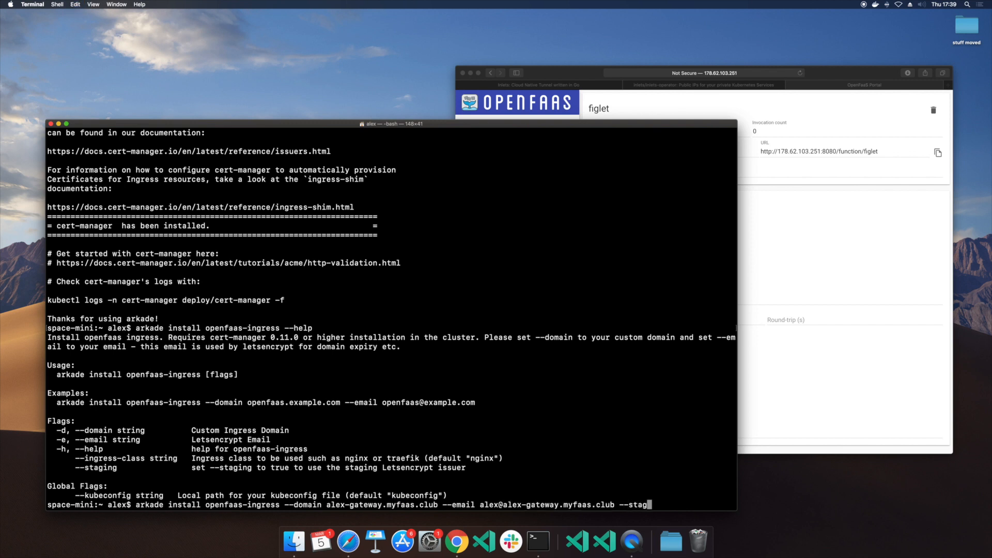
pyautogui.write('ing')
pyautogui.write('--ingress-class ')
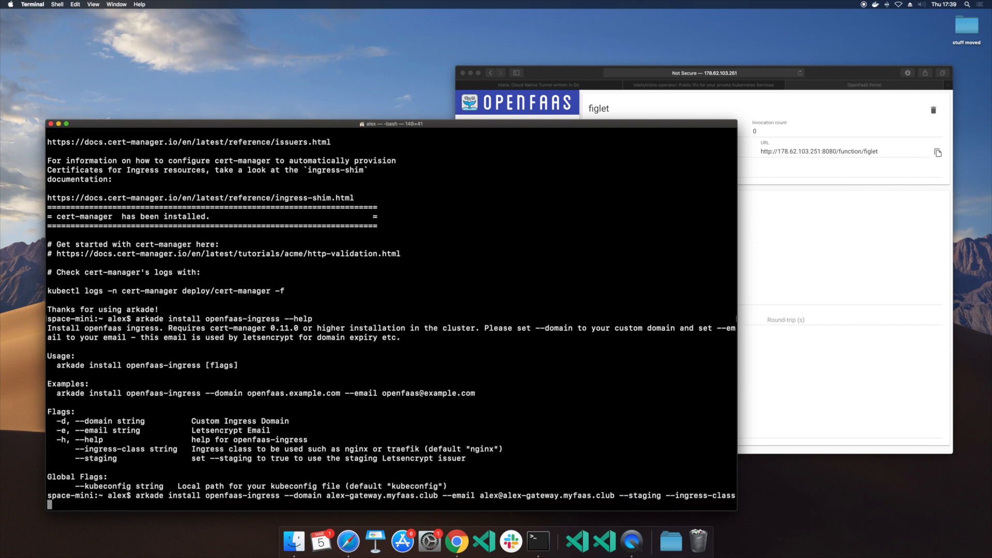
pyautogui.write(' term')
pyautogui.press('BackSpace')
pyautogui.press('BackSpace')
pyautogui.press('BackSpace')
pyautogui.write('ra')
pyautogui.write('efik')
pyautogui.press('Return')
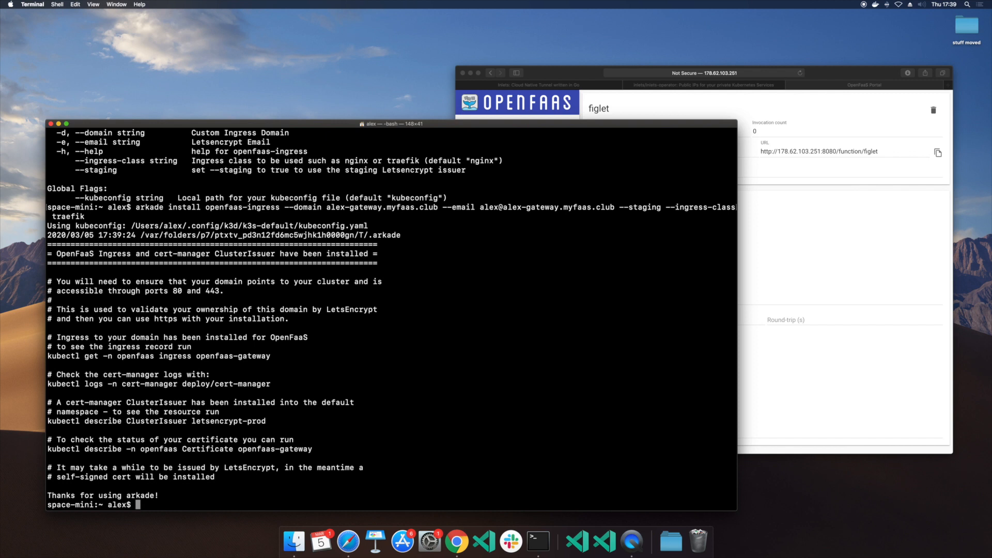
pyautogui.tripleClick(240, 384)
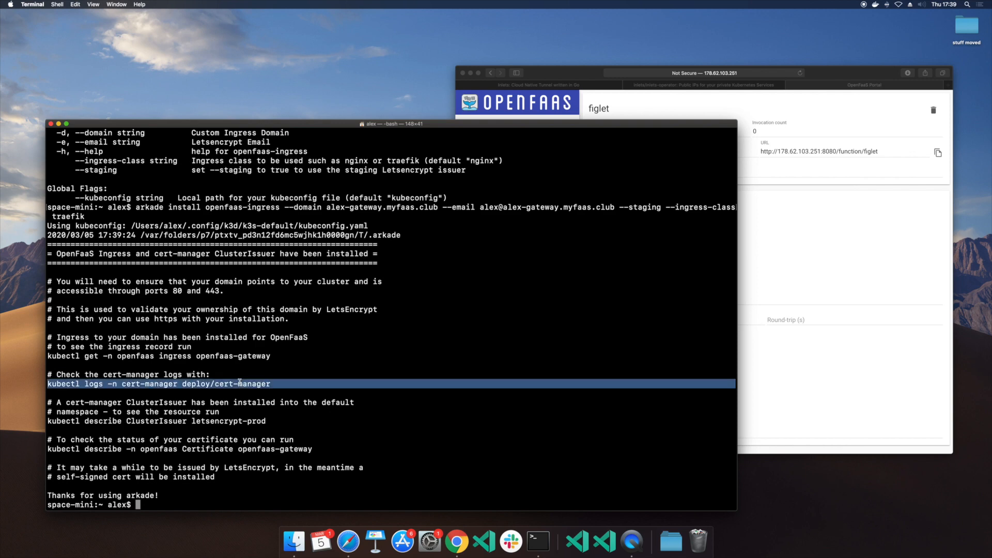
# - Run kubectl logs -n cert-manager deploy/cert-manager to view the certificate challenge progress
pyautogui.press('super+c')
pyautogui.press('super+v')
pyautogui.press('Return')
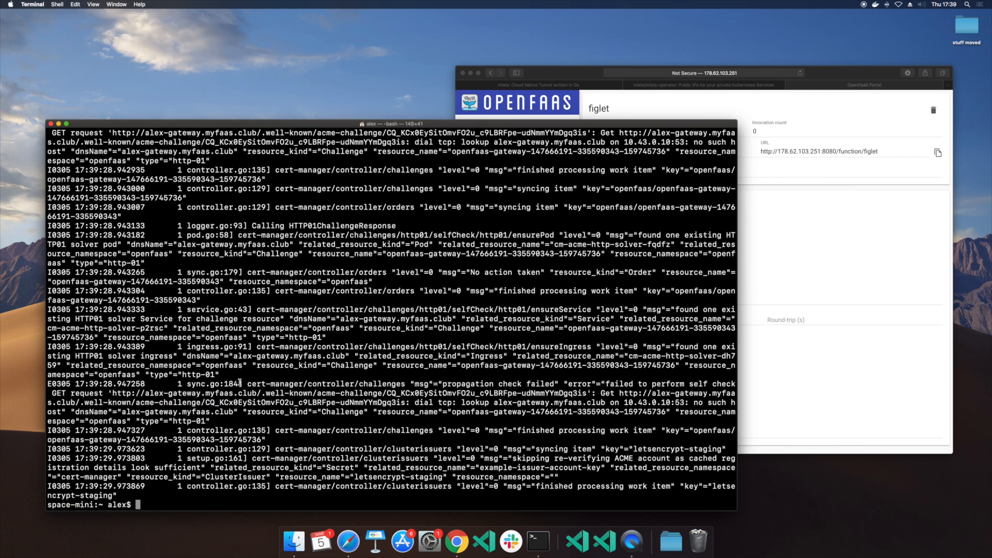
pyautogui.hotkey('ctrl', 'u')
# - Copy the alex-gateway.myfaas.club domain from the failing HTTP01 self-check log line
pyautogui.doubleClick(186, 244)
pyautogui.keyDown('shift'); pyautogui.click(289, 245); pyautogui.keyUp('shift')
pyautogui.press('super+c')
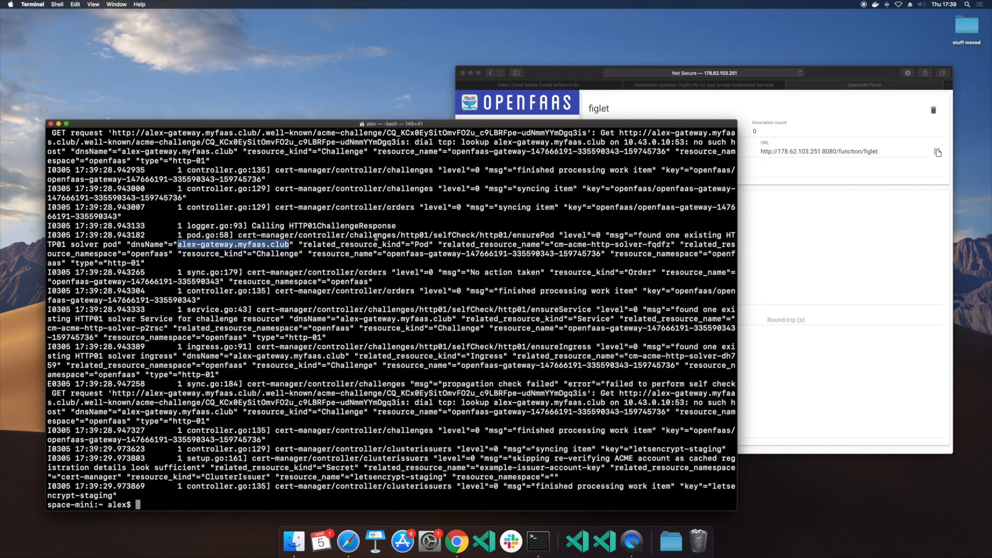
pyautogui.press('Return')
pyautogui.write('kubectl ')
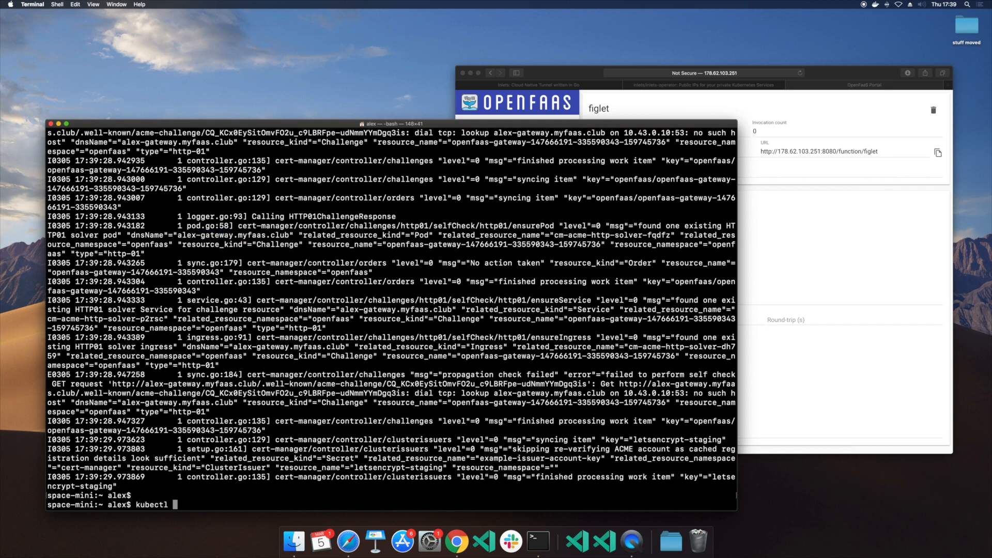
pyautogui.write('get tunnel ')
pyautogui.write('-')
pyautogui.write('A -o wide')
# - List the tunnels and compose a doctl compute domain create command for alex-gateway.myfaas.club
pyautogui.press('Return')
pyautogui.press('Up')
pyautogui.hotkey('ctrl', 'a')
pyautogui.write('k')
pyautogui.press('BackSpace')
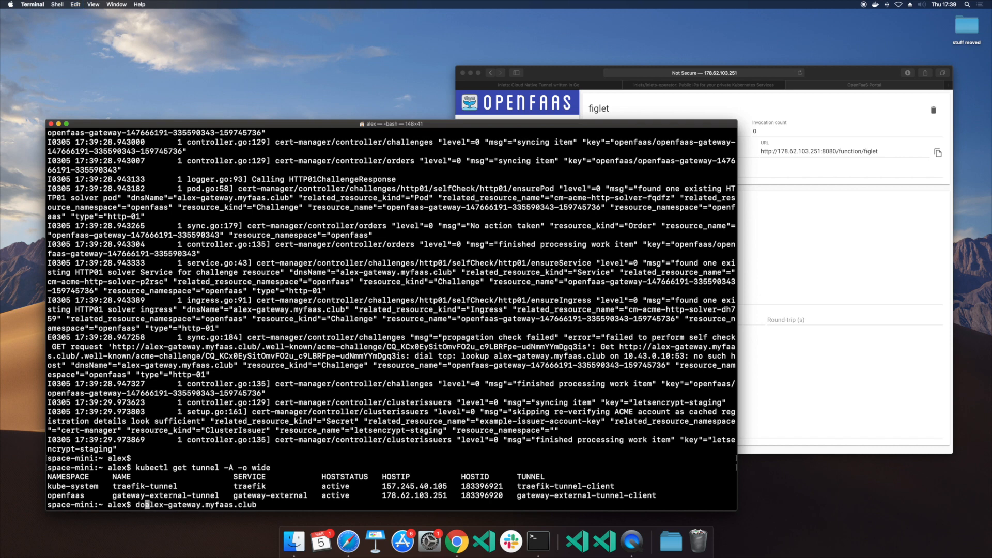
pyautogui.write('doctl d')
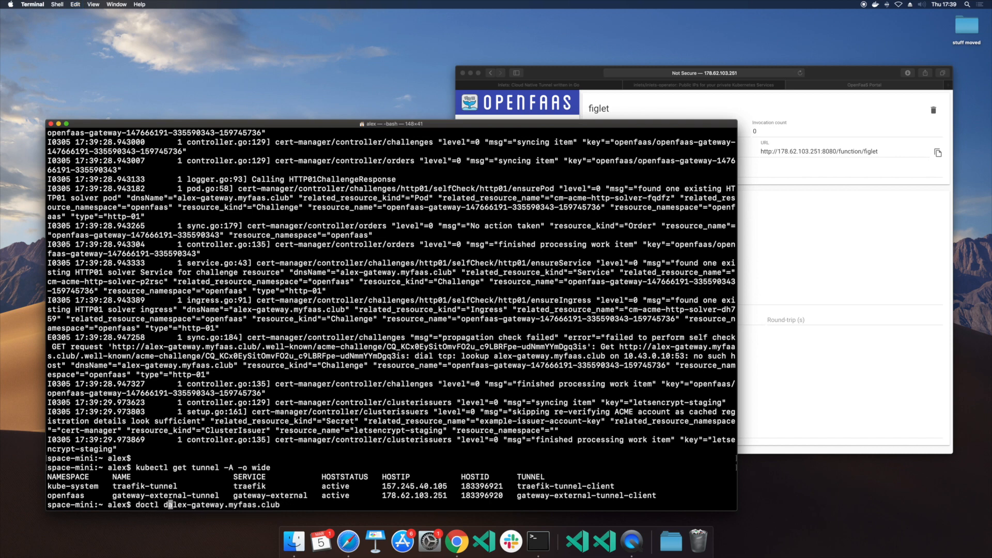
pyautogui.write('compute domain create --')
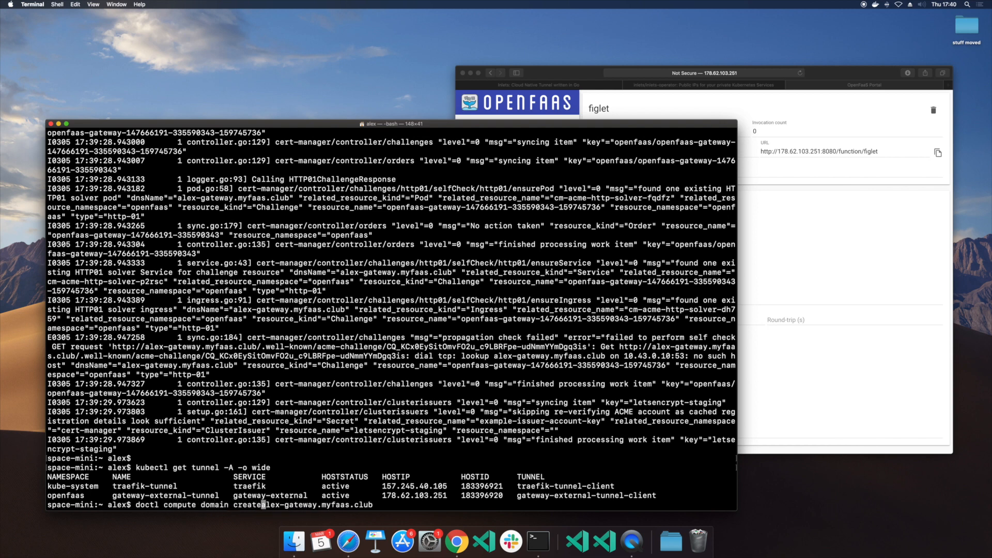
pyautogui.write('ipaddress=')
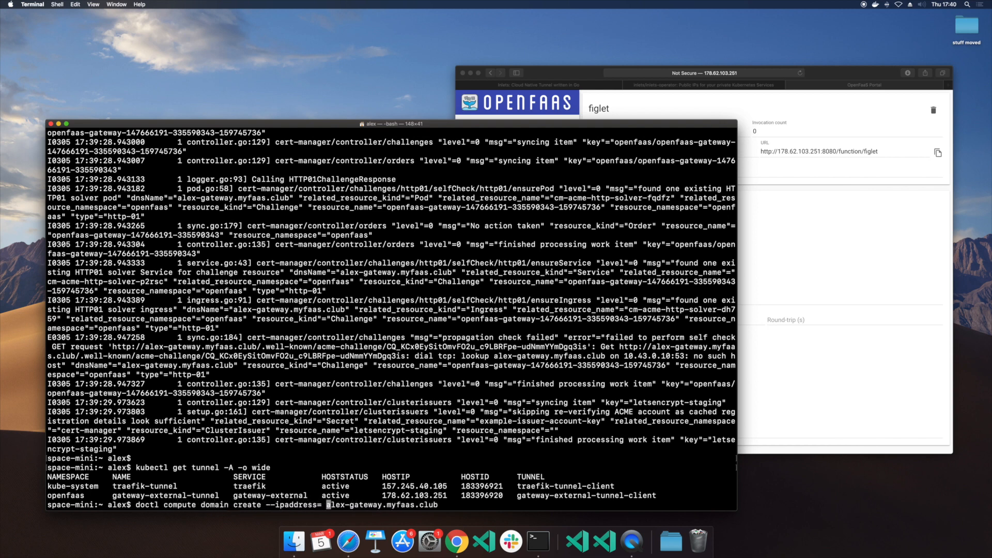
pyautogui.hotkey('alt', 'b')
pyautogui.press('Right')
pyautogui.press('Right')
pyautogui.write('-')
pyautogui.hotkey('alt', 'f')
pyautogui.hotkey('alt', 'f')
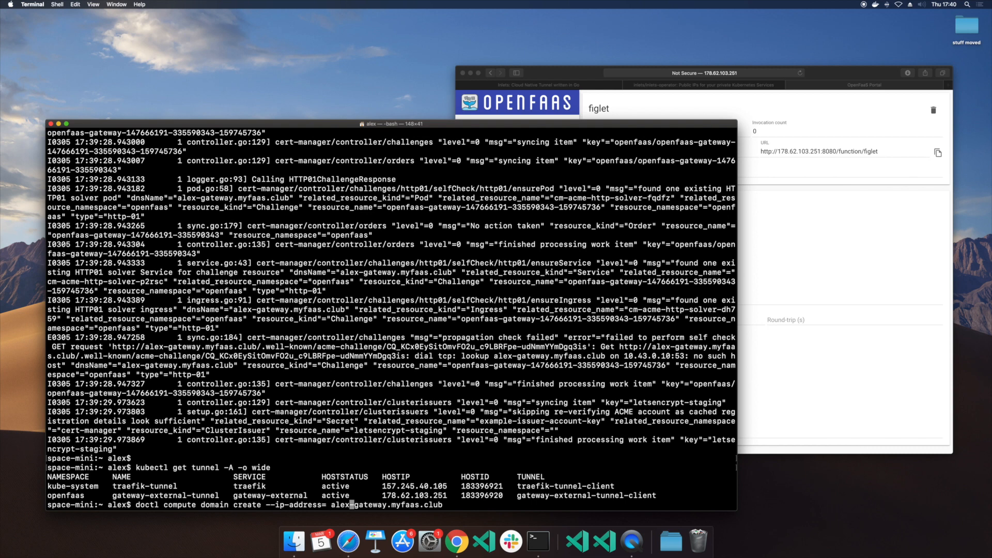
pyautogui.hotkey('alt', 'b')
# - Create the DNS domain with --ip-address=157.245.40.105, the traefik tunnel's public IP
pyautogui.doubleClick(415, 486)
pyautogui.press('super+c')
pyautogui.press('super+v')
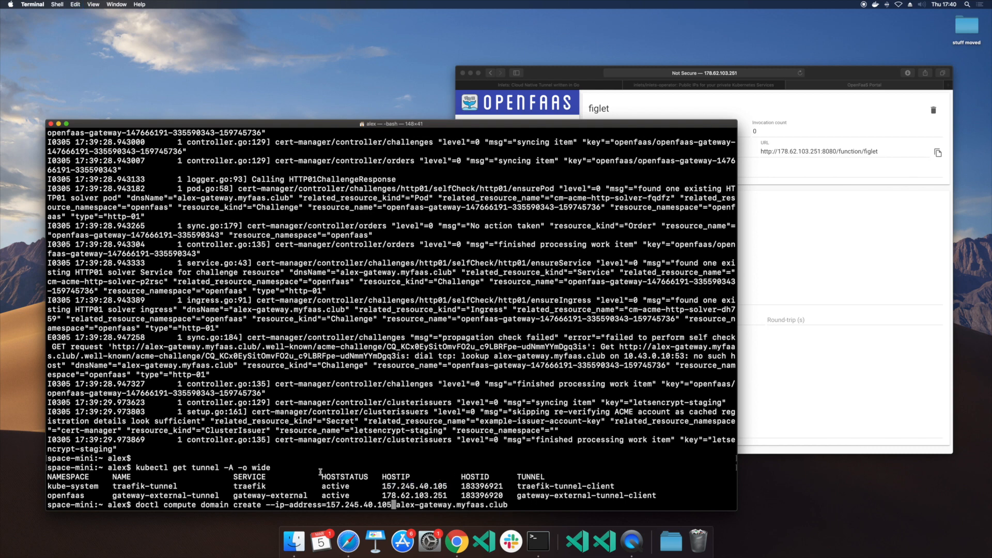
pyautogui.press('Return')
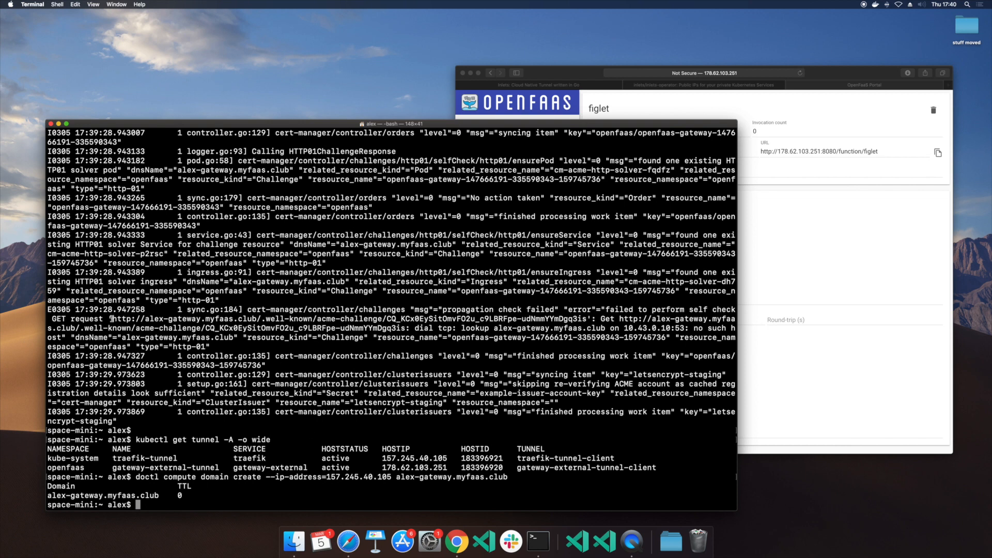
pyautogui.moveTo(111, 319); pyautogui.dragTo(591, 319)
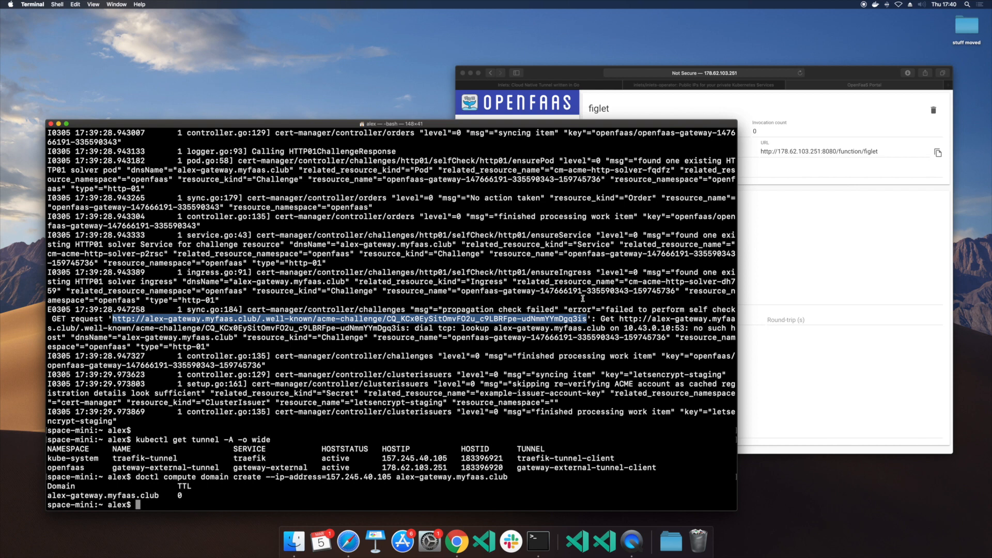
# - Select the alex-gateway.myfaas.club name and open a browser window to visit it
pyautogui.doubleClick(405, 477)
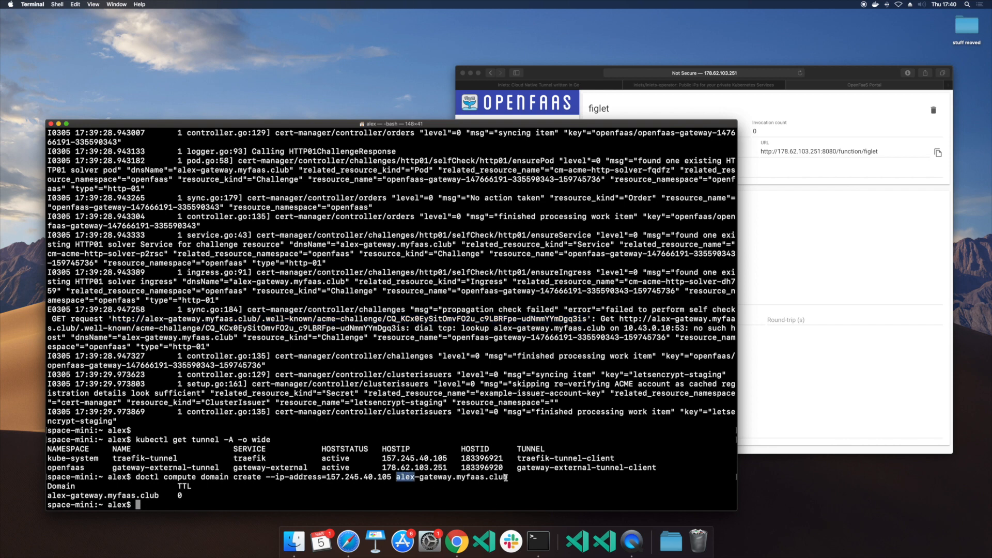
pyautogui.moveTo(405, 476); pyautogui.dragTo(505, 476)
pyautogui.click(456, 540)
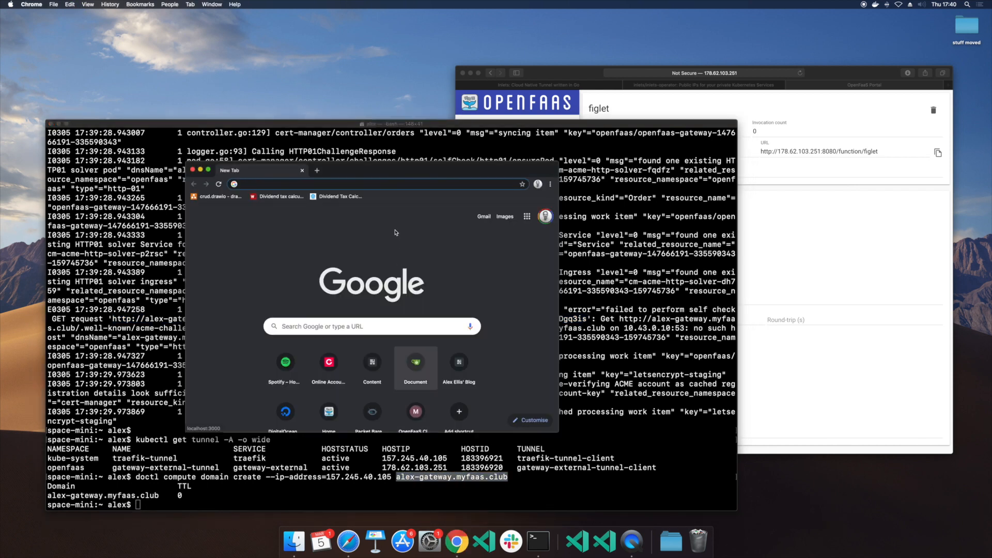
pyautogui.press('super+v')
pyautogui.press('Return')
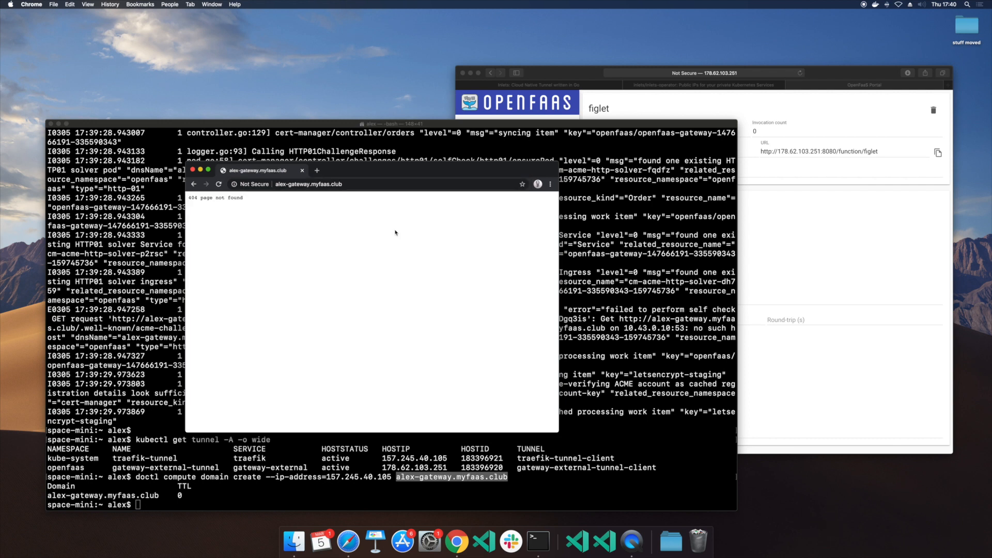
pyautogui.press('super+l')
pyautogui.press('Home')
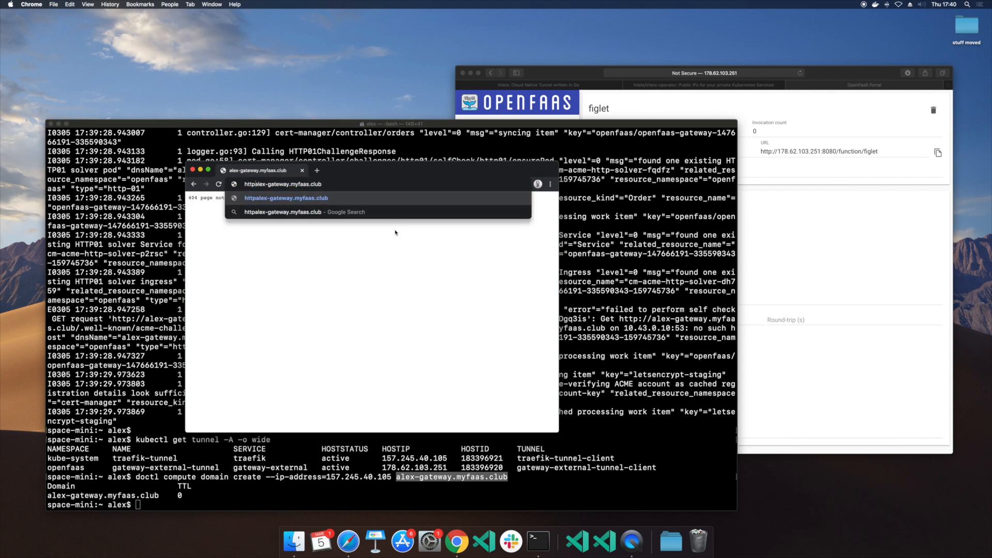
pyautogui.write('httpos')
pyautogui.press('BackSpace')
pyautogui.press('BackSpace')
pyautogui.write('s://')
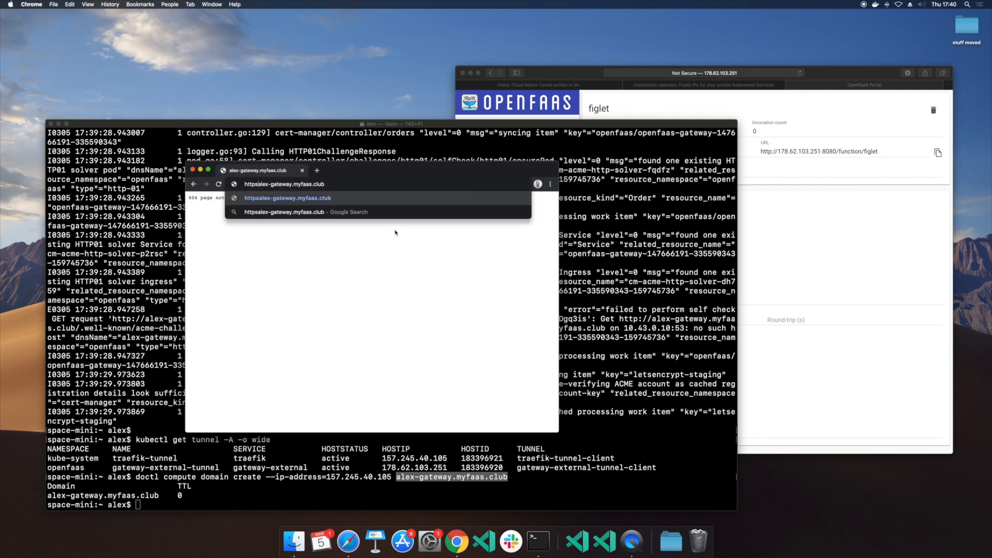
pyautogui.press('Return')
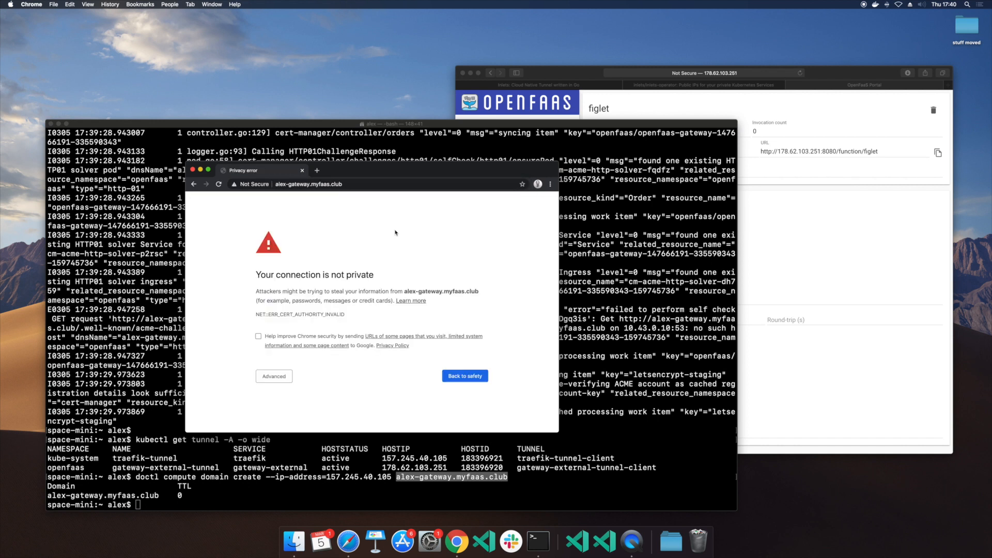
# - Proceed past the untrusted-certificate warning to the site's 404 page, then return to Terminal
pyautogui.click(273, 377)
pyautogui.scroll(-2, 286, 392)
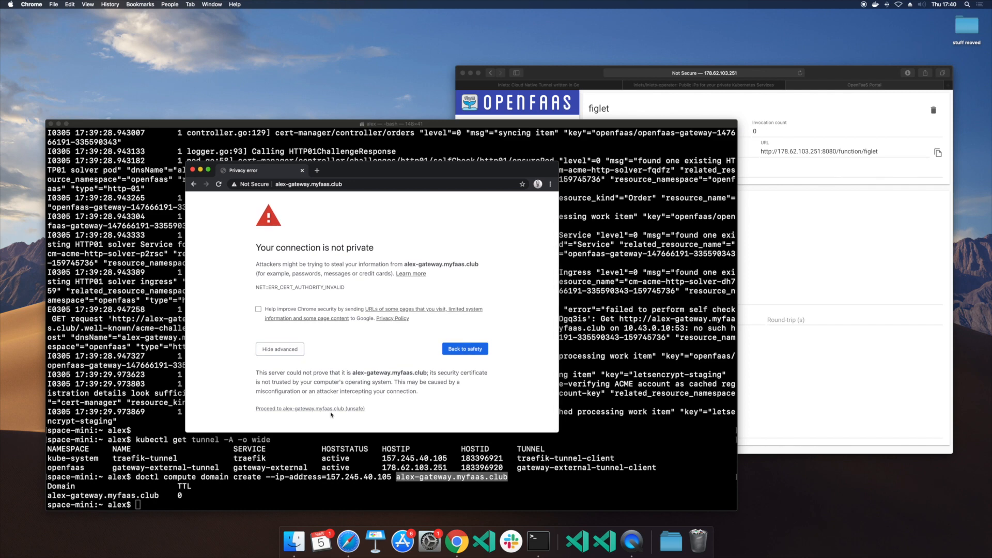
pyautogui.click(334, 409)
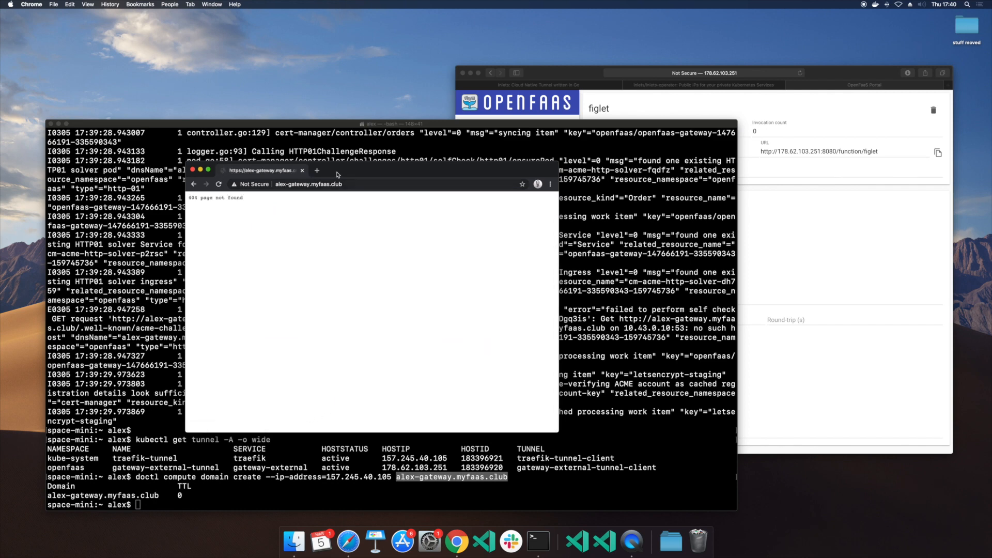
pyautogui.moveTo(336, 172); pyautogui.dragTo(486, 218)
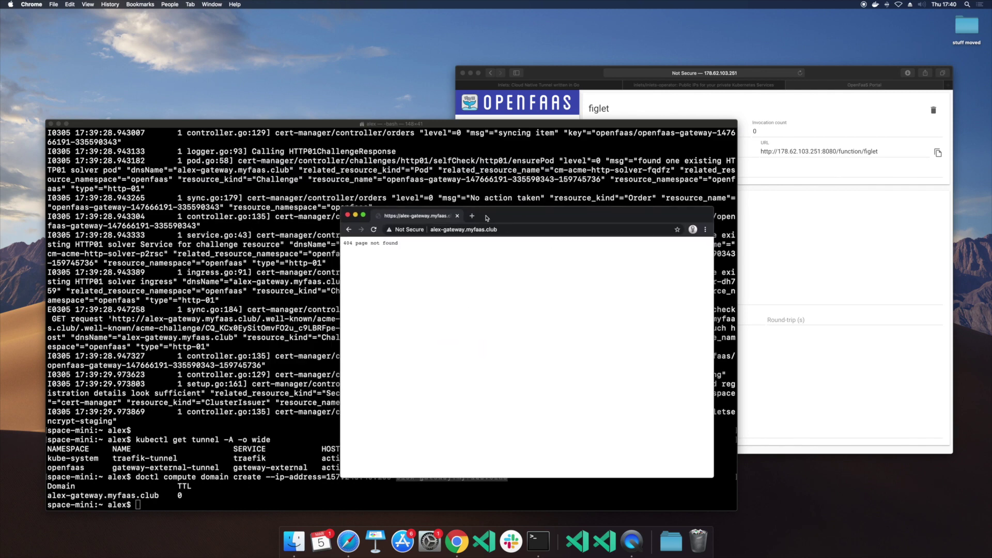
pyautogui.click(356, 261)
pyautogui.click(273, 338)
pyautogui.write('kubectl get ingress ')
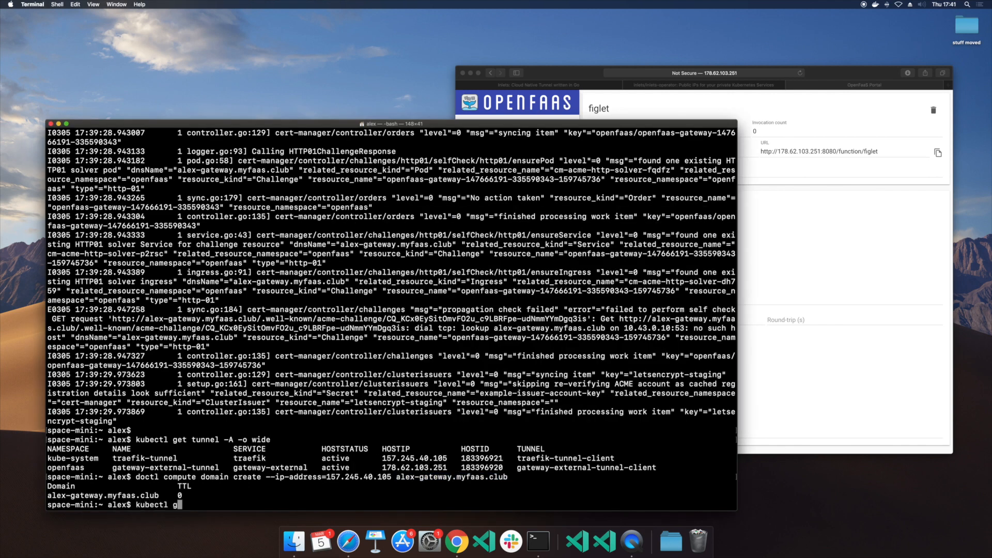
pyautogui.write('-n openfaas')
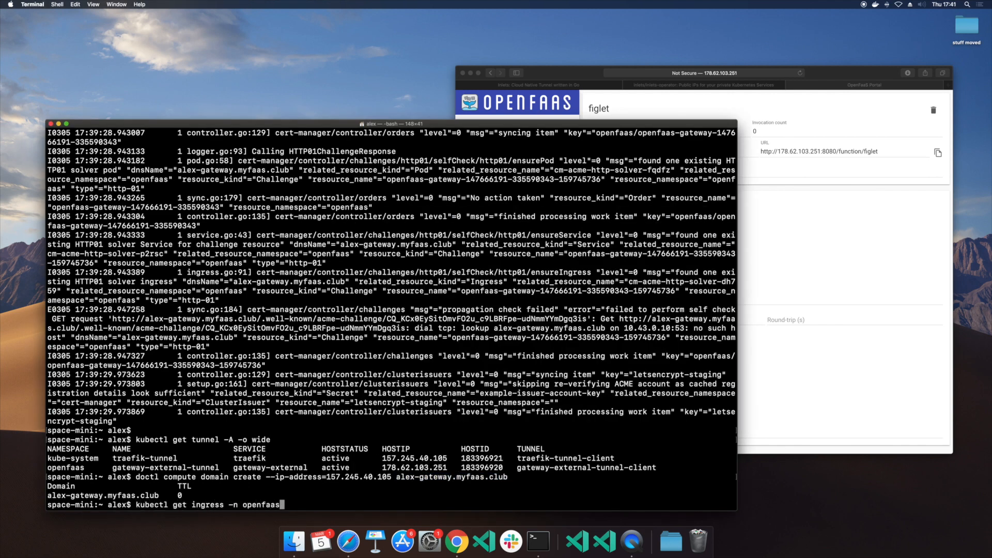
# - Run kubectl get ingress -n openfaas, confirming openfaas-gateway hosts alex-gateway.myfaas.club on 80/443
pyautogui.press('Return')
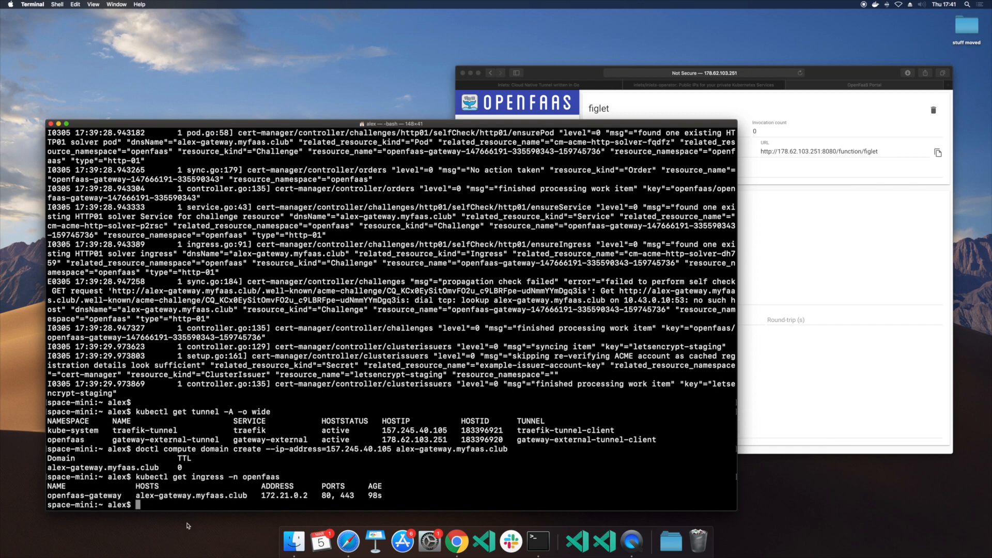
pyautogui.moveTo(246, 496); pyautogui.dragTo(136, 496)
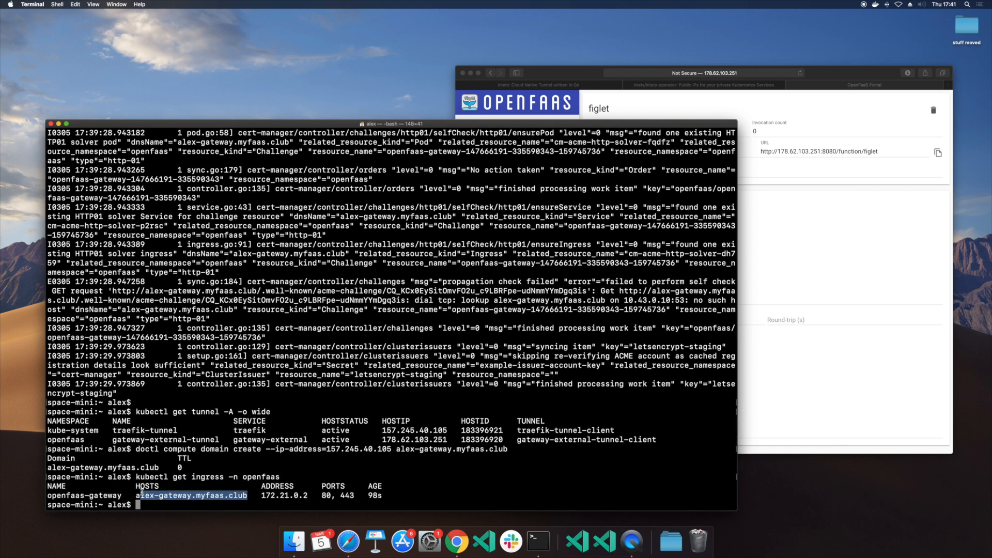
pyautogui.press('super+Tab')
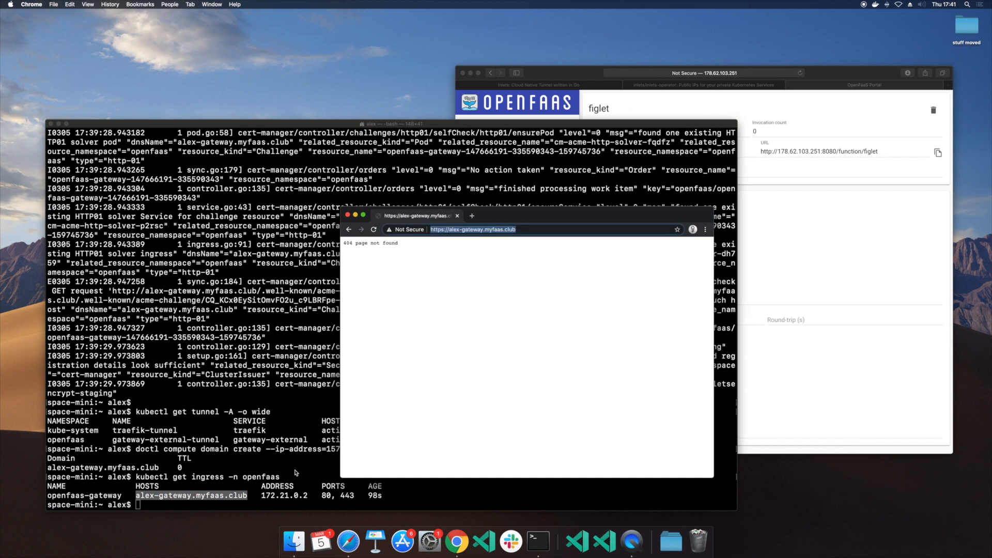
# - Open alex-gateway.myfaas.club/ui/, cancel the sign-in once and check the connection security details
pyautogui.press('super+l')
pyautogui.press('super+v')
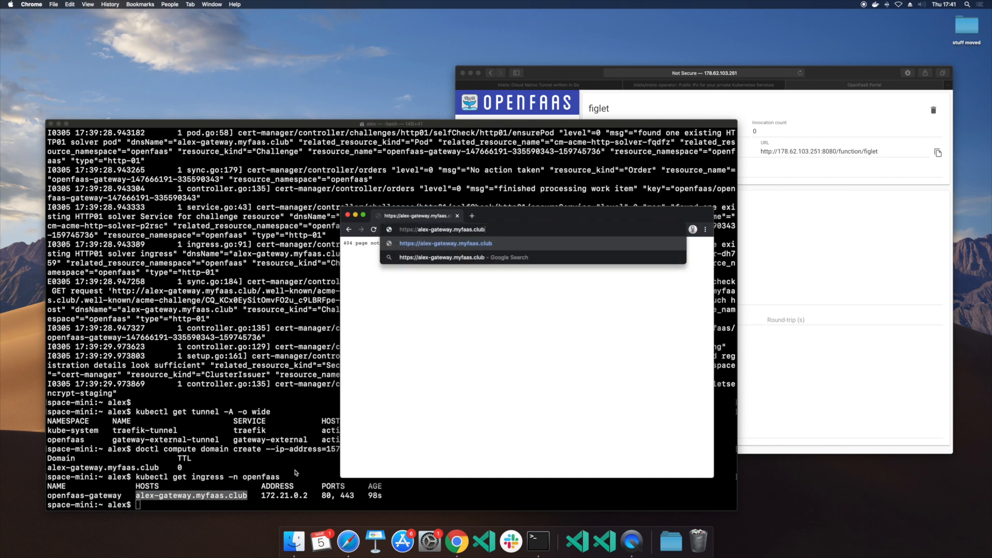
pyautogui.press('Return')
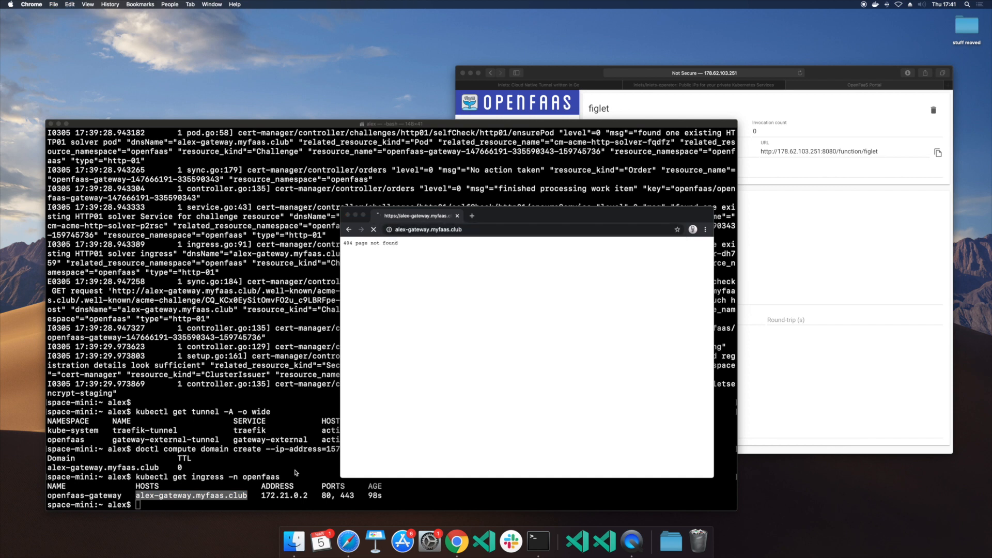
pyautogui.press('Escape')
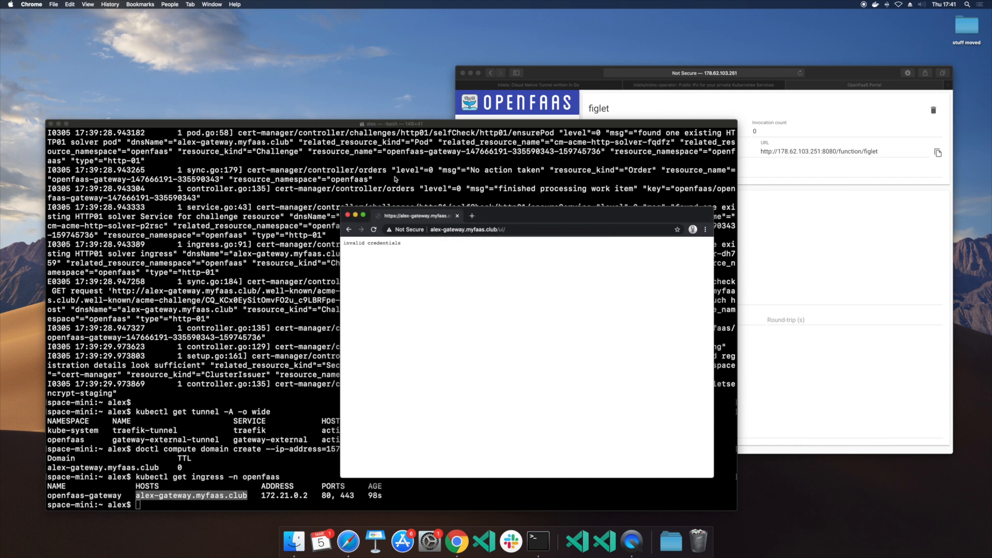
pyautogui.click(404, 230)
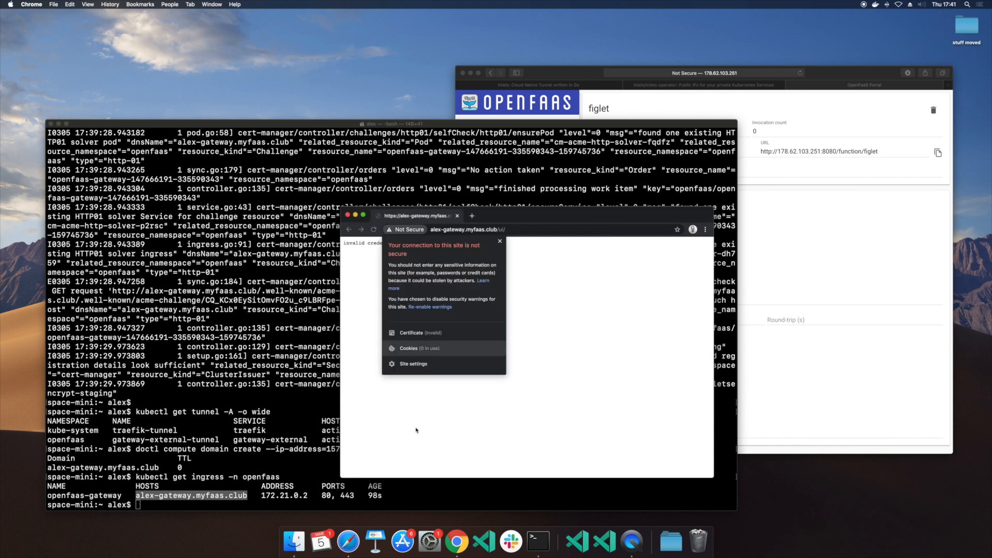
pyautogui.click(400, 232)
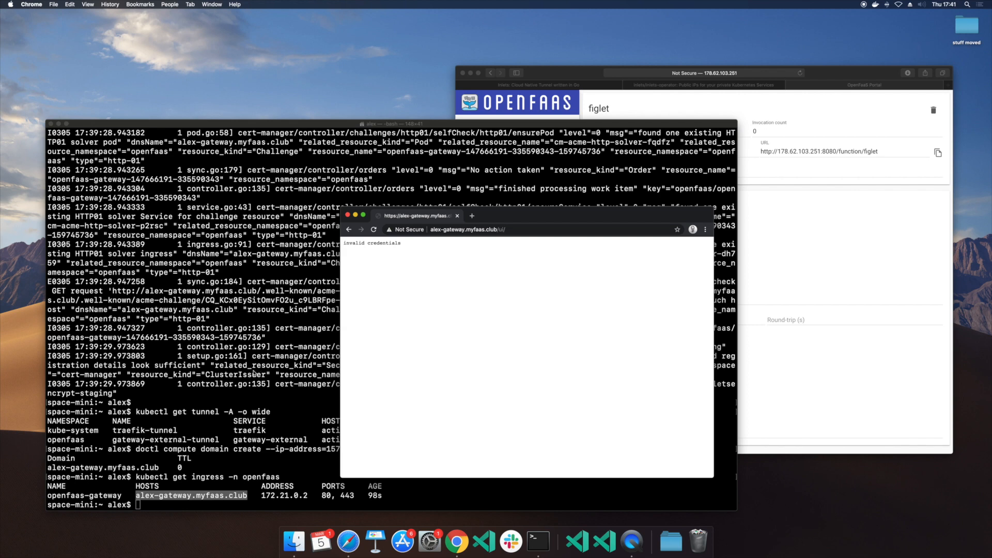
# - Reload to the sign-in prompt, enter admin as username, and switch to Terminal for the password
pyautogui.press('super+r')
pyautogui.write('admi')
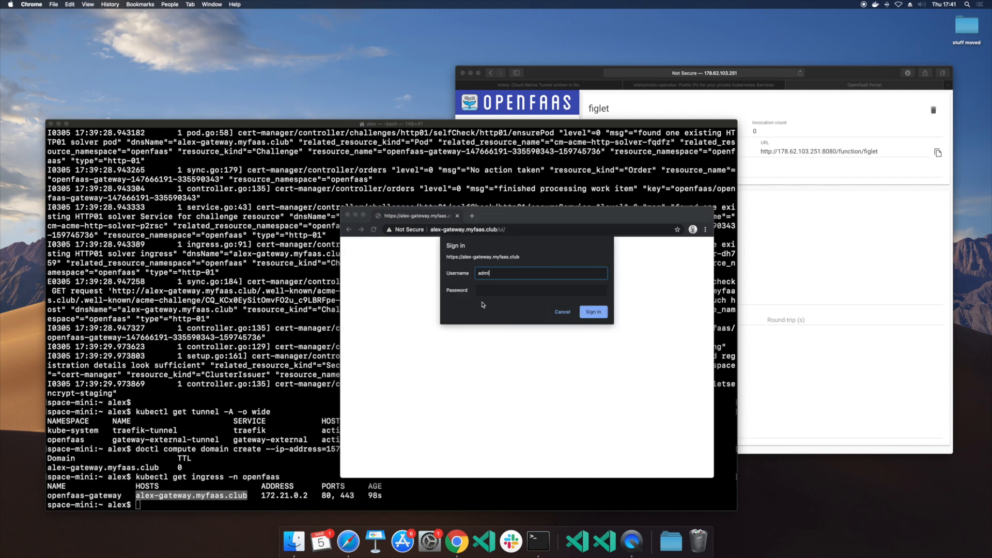
pyautogui.write('n')
pyautogui.press('Tab')
pyautogui.press('super+Tab')
pyautogui.press('Return')
pyautogui.press('Return')
pyautogui.write('arkad')
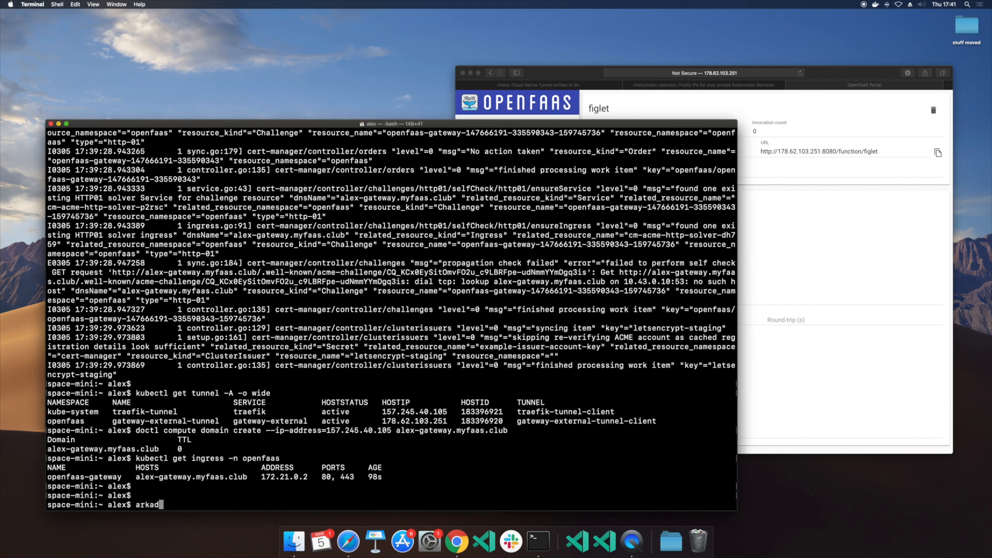
pyautogui.write('e info openfaas')
# - Run arkade info openfaas and execute its PASSWORD=$(kubectl get secret ...) line
pyautogui.press('Return')
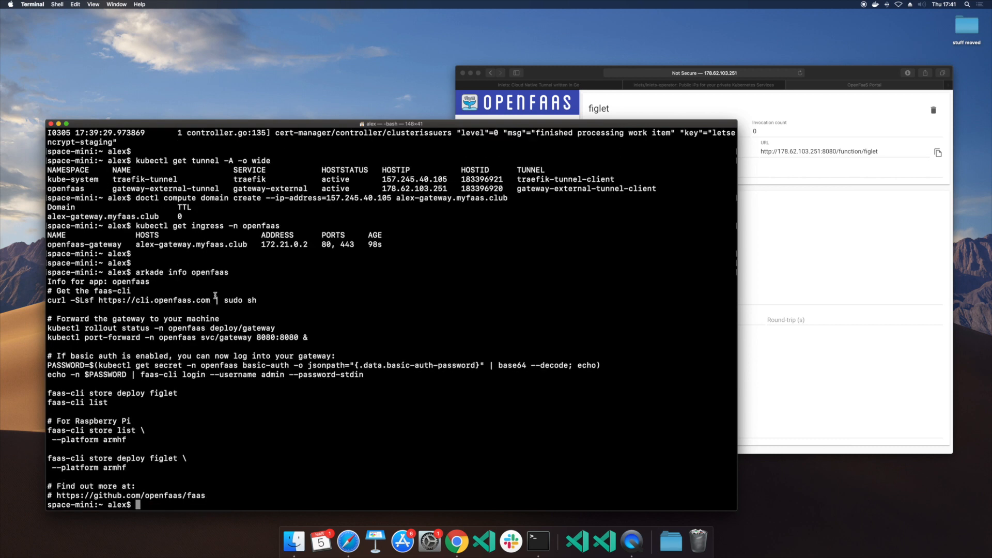
pyautogui.tripleClick(154, 364)
pyautogui.press('super+c')
pyautogui.press('super+v')
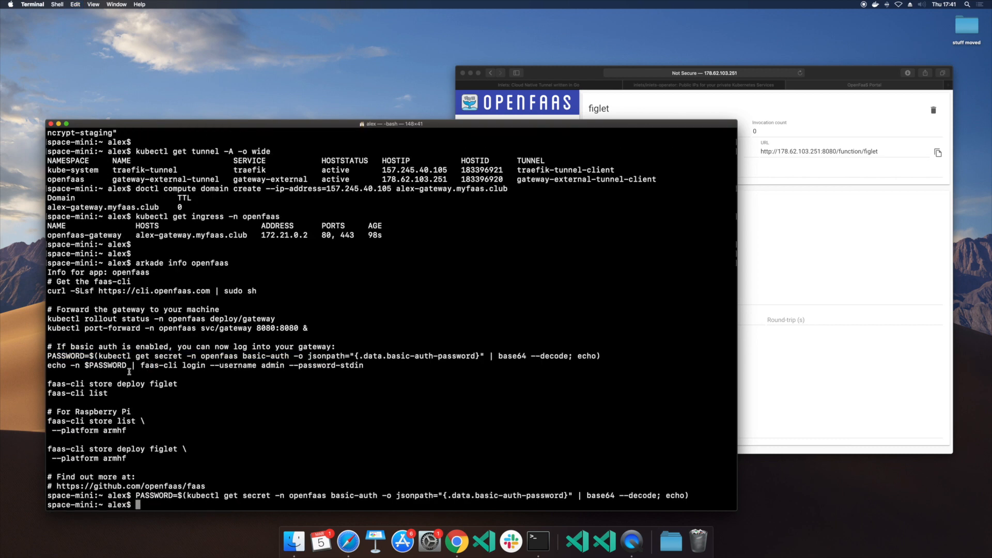
# - Print the admin password with echo -n $PASSWORD, copy it, and return to the browser sign-in
pyautogui.moveTo(132, 365); pyautogui.dragTo(48, 364)
pyautogui.press('super+c')
pyautogui.press('super+v')
pyautogui.press('Return')
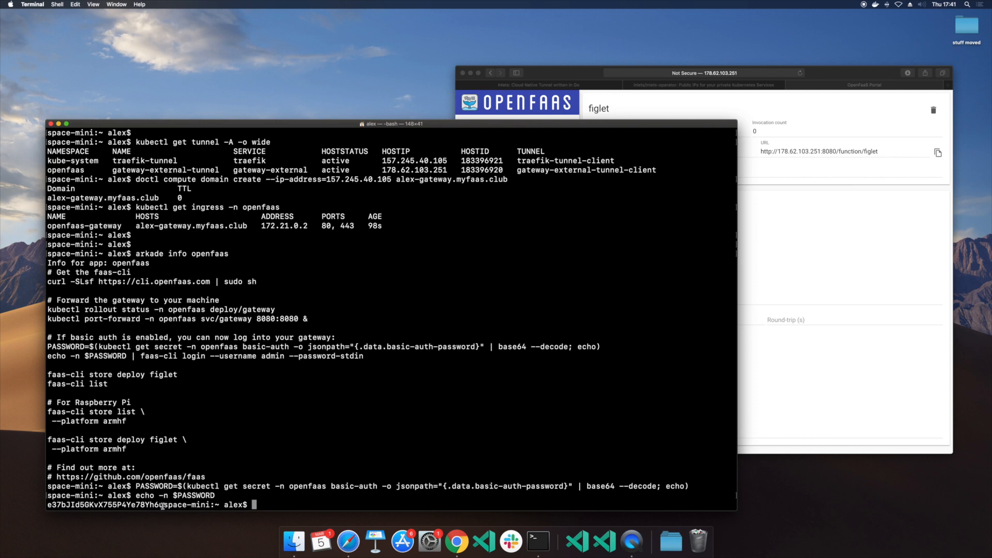
pyautogui.moveTo(163, 505); pyautogui.dragTo(48, 505)
pyautogui.press('super+c')
pyautogui.press('super+Tab')
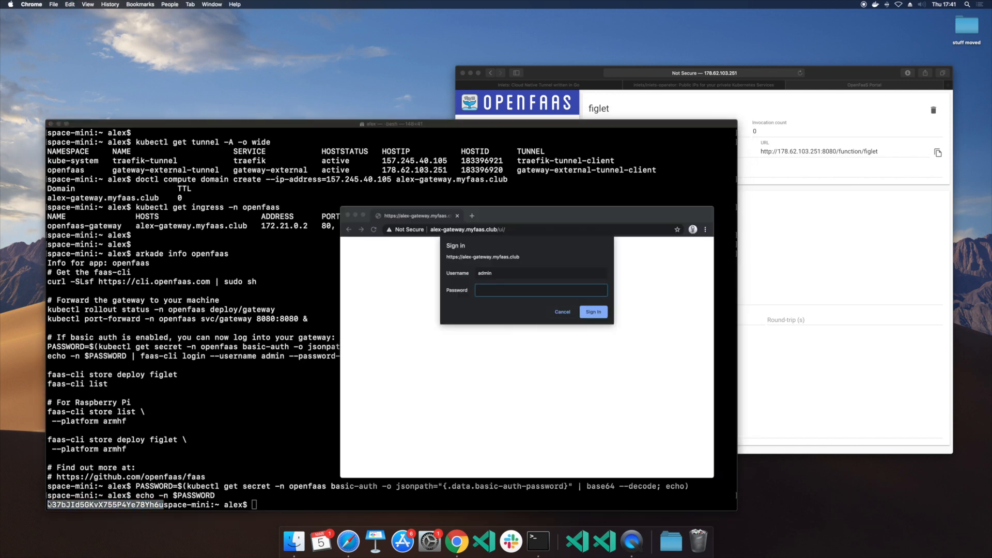
# - Sign in to the OpenFaaS Portal as admin and open the figlet function
pyautogui.press('super+v')
pyautogui.press('Return')
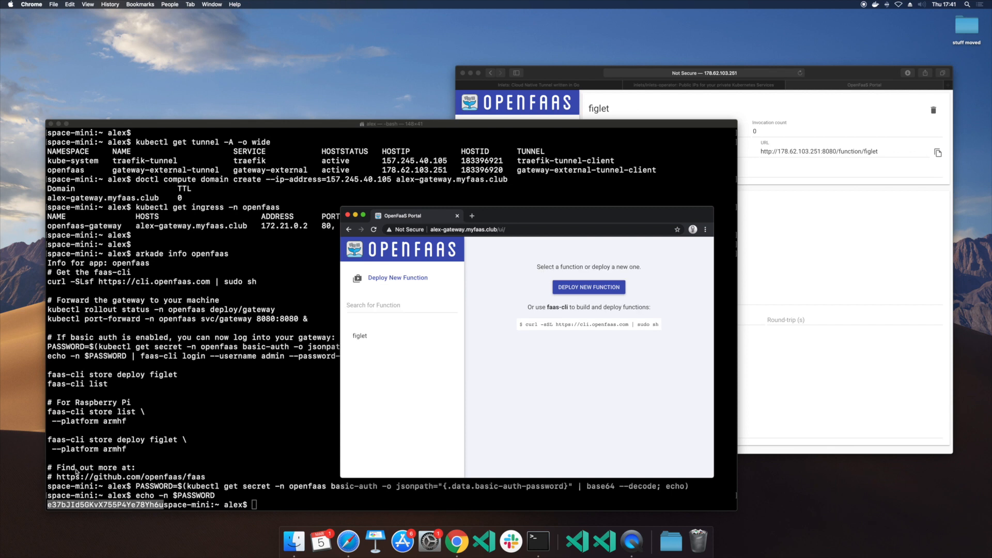
pyautogui.click(804, 235)
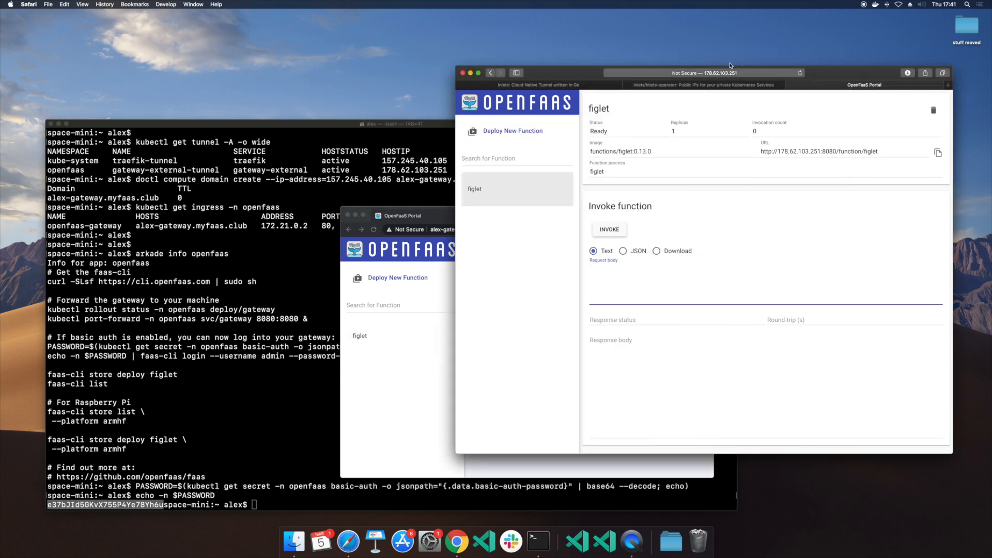
pyautogui.click(361, 338)
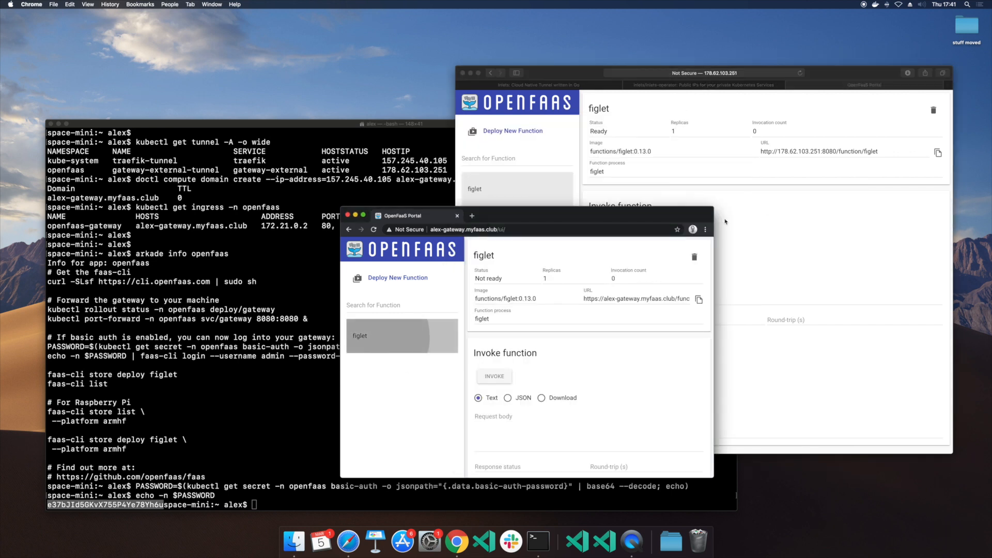
# - Invoke figlet with request body Inlets, get a 200 ASCII-art response, and select its HTTPS URL
pyautogui.moveTo(814, 182); pyautogui.dragTo(908, 172)
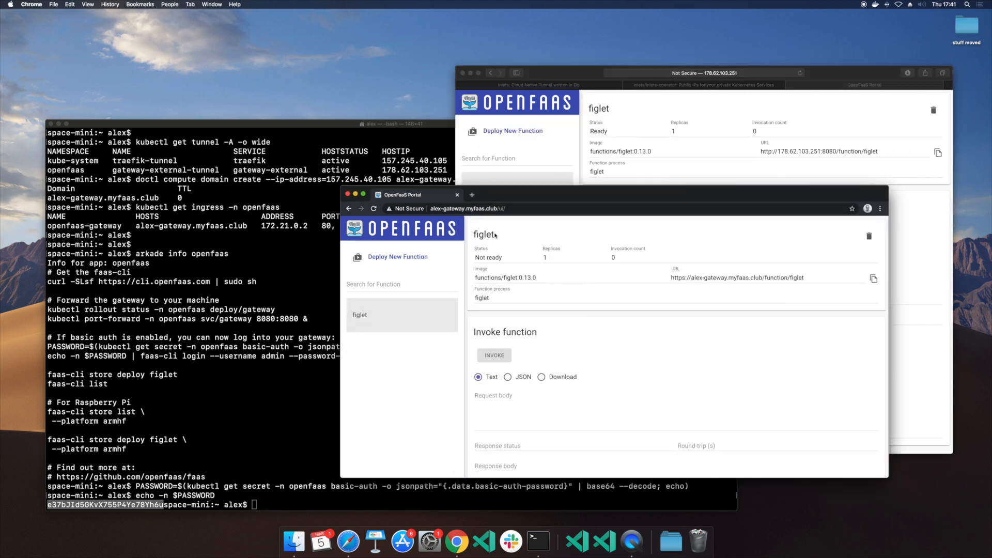
pyautogui.click(514, 393)
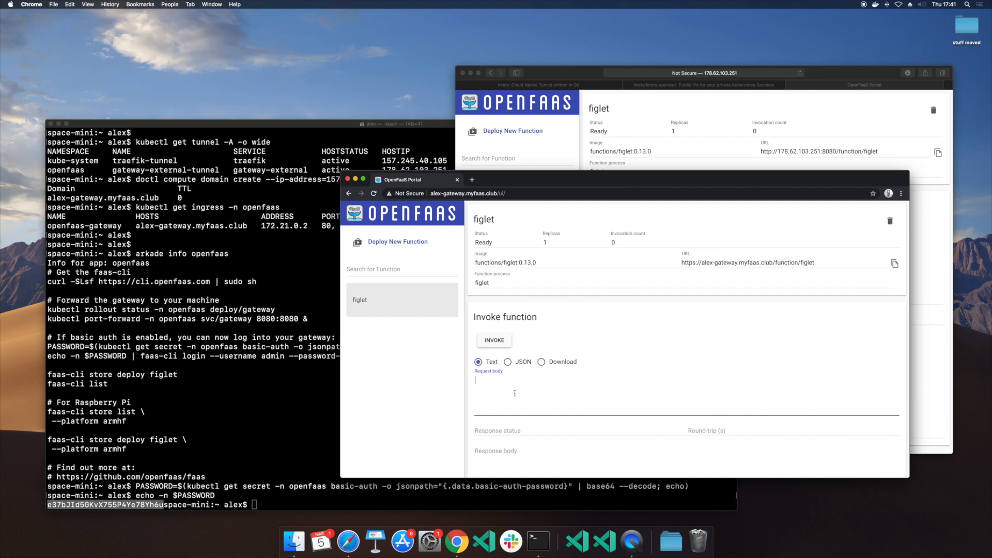
pyautogui.write('Inlets')
pyautogui.click(494, 340)
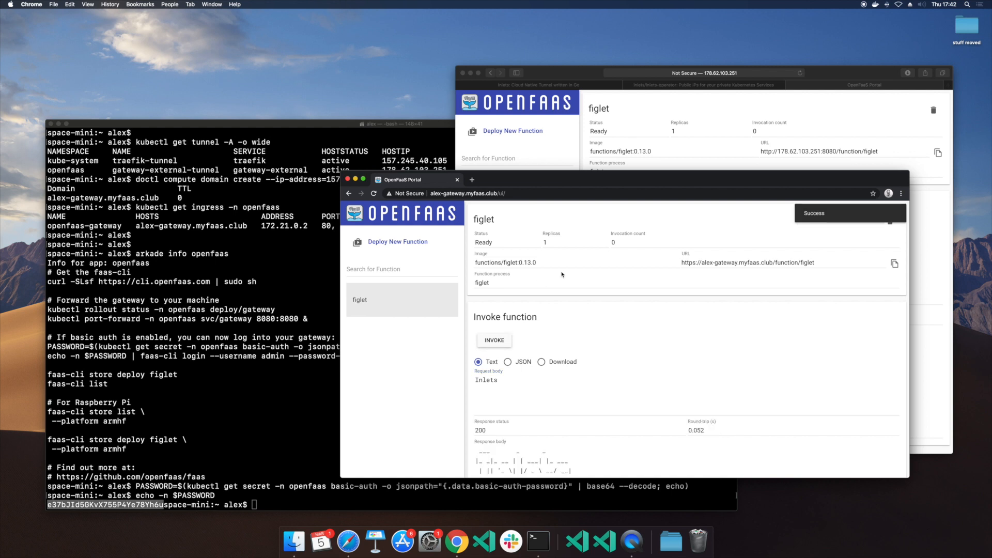
pyautogui.scroll(-3, 562, 274)
pyautogui.scroll(3, 562, 273)
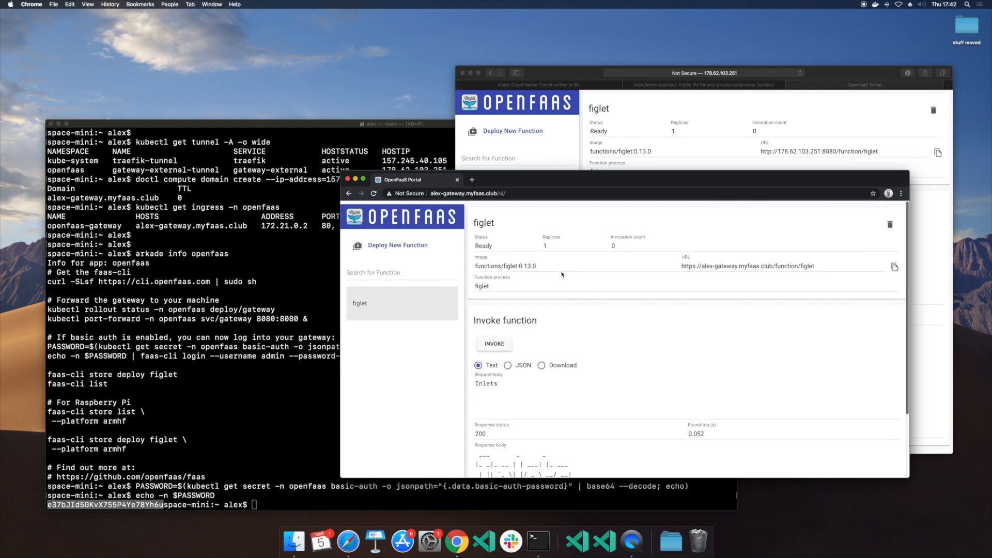
pyautogui.tripleClick(702, 263)
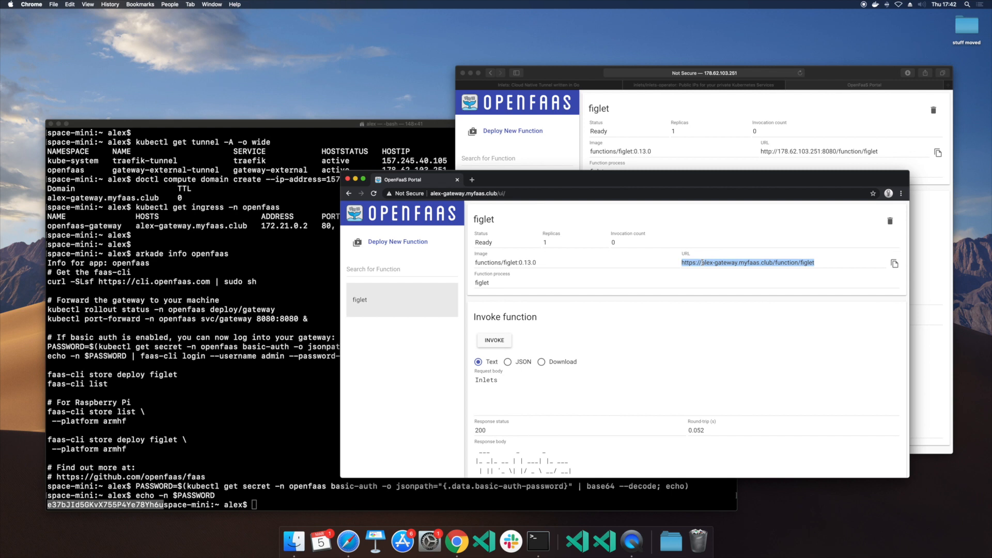
pyautogui.press('super+t')
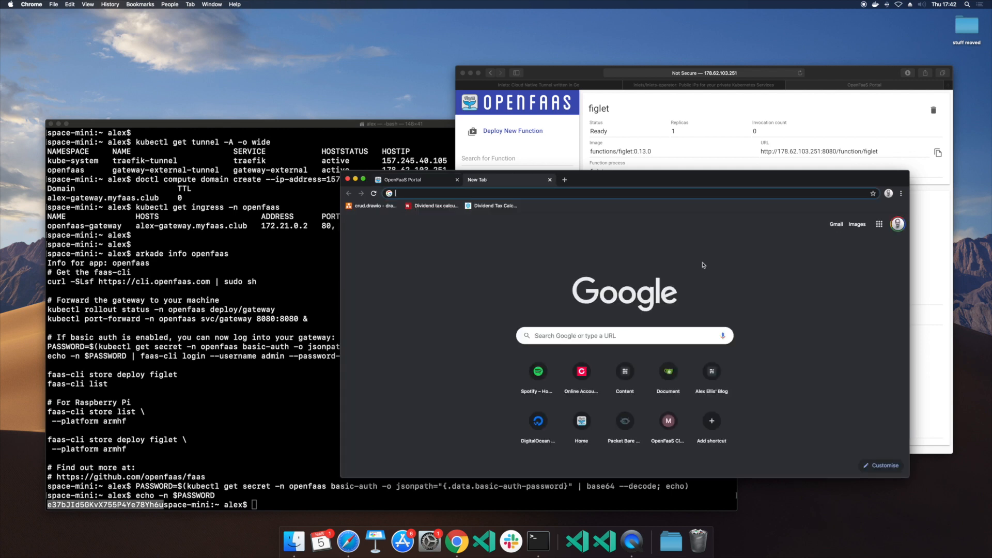
pyautogui.write('waves')
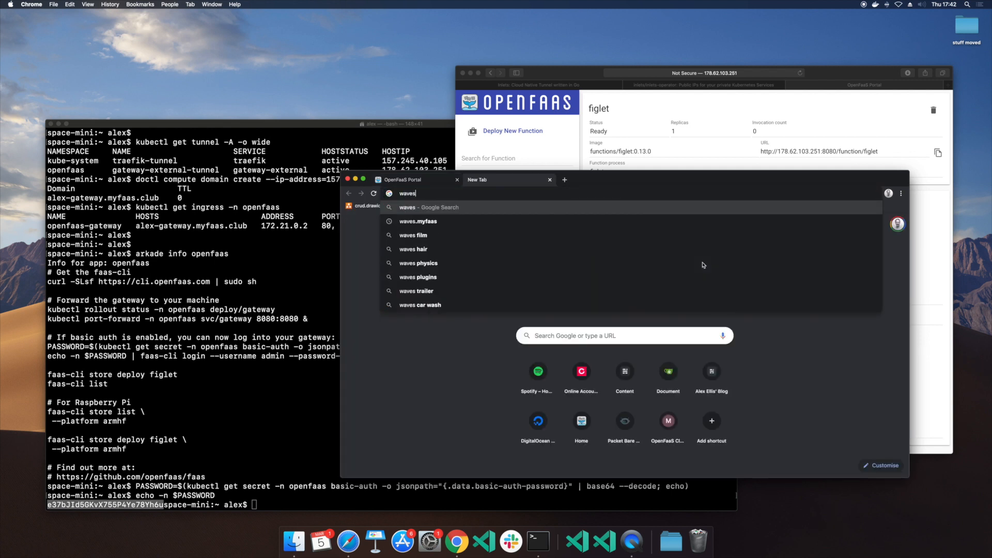
pyautogui.write('.myfaas.clu')
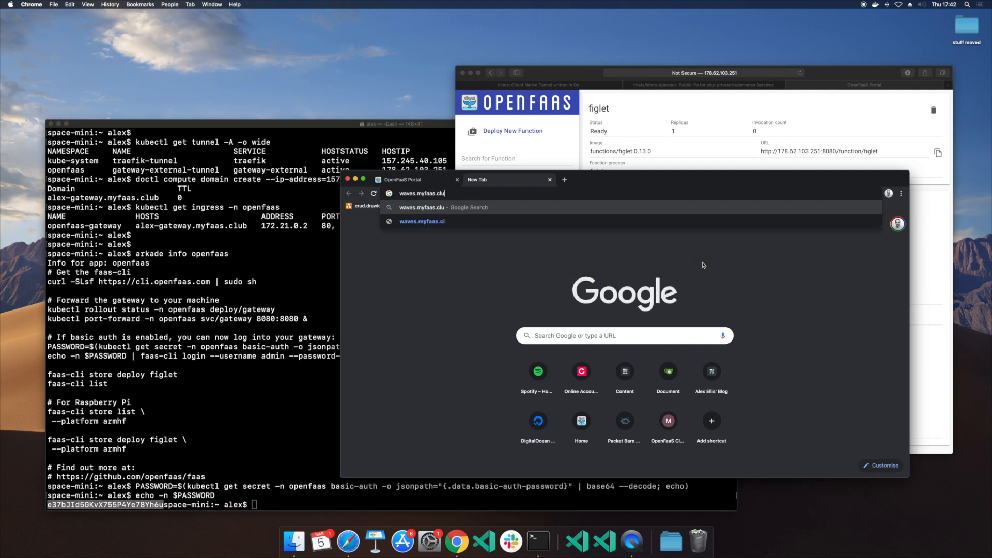
pyautogui.write('b/function/kubecon')
pyautogui.press('Return')
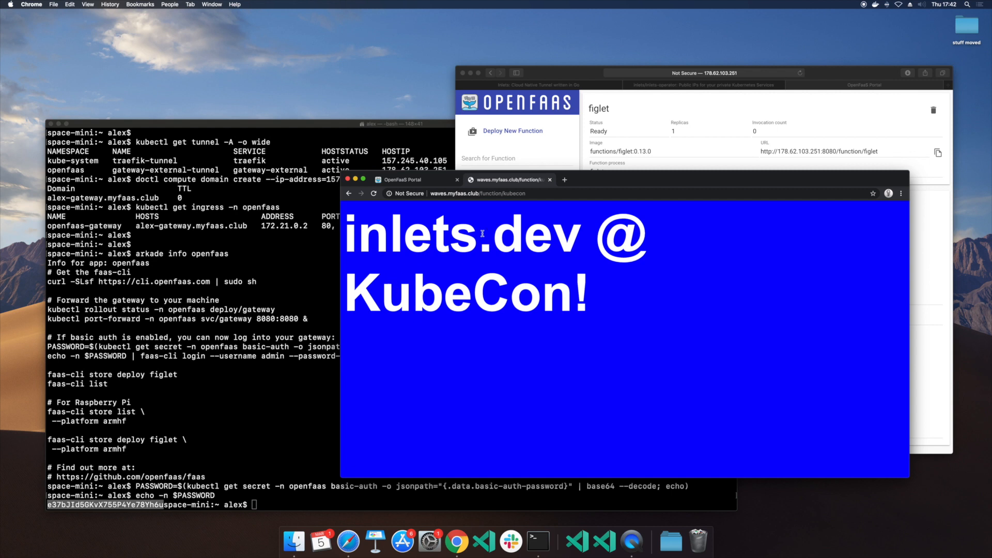
pyautogui.click(483, 194)
pyautogui.write('htt')
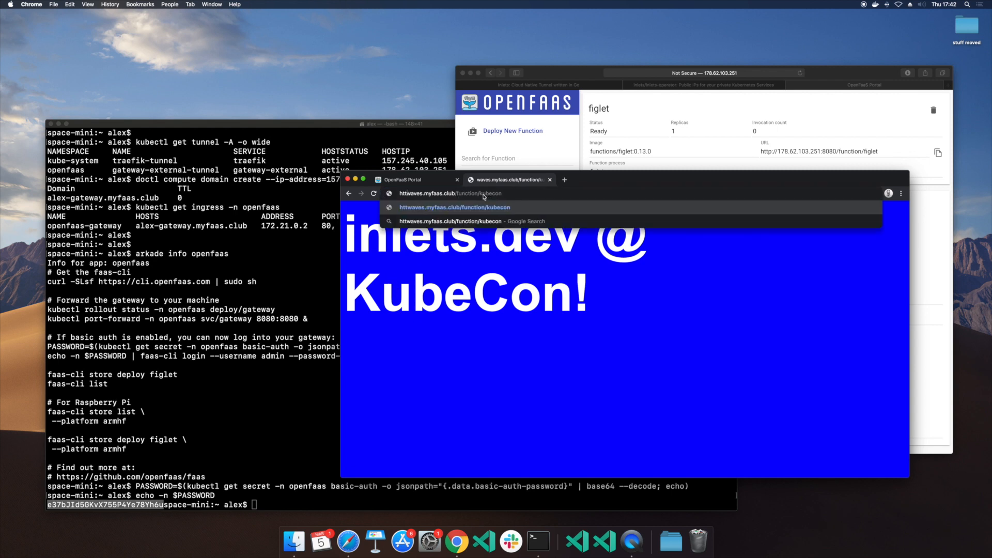
pyautogui.write('ps://')
pyautogui.press('Return')
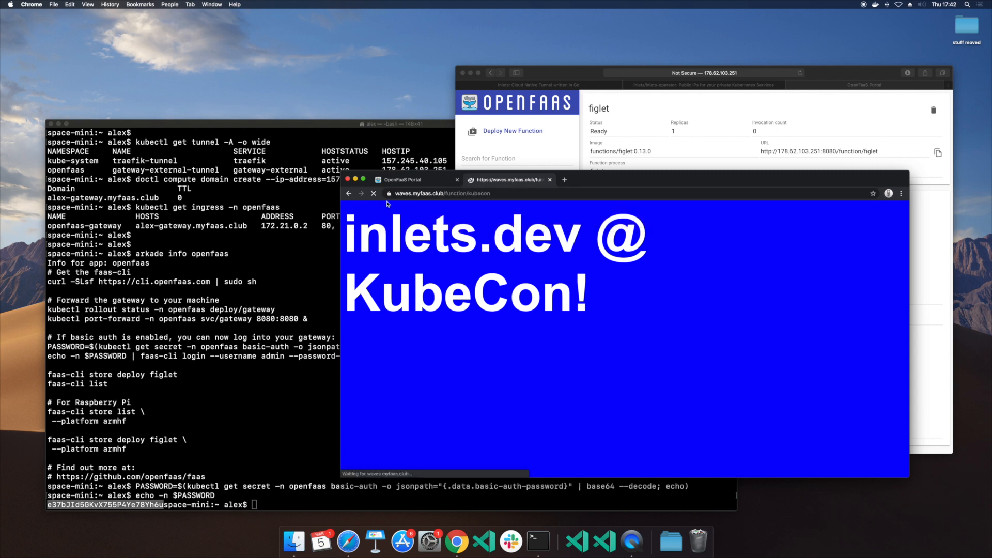
# - Inspect the site's Let's Encrypt certificate details and expiry, confirming it is valid
pyautogui.click(389, 194)
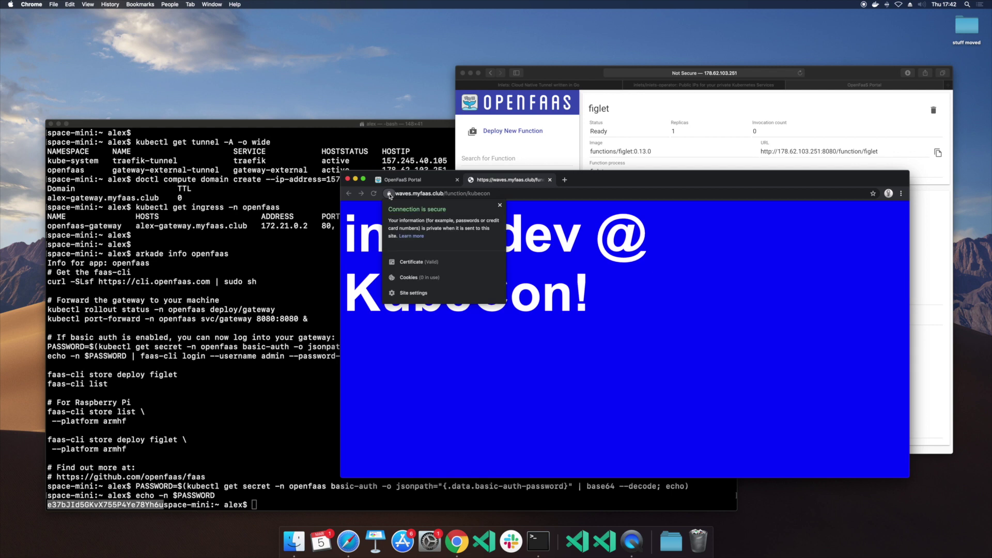
pyautogui.click(411, 262)
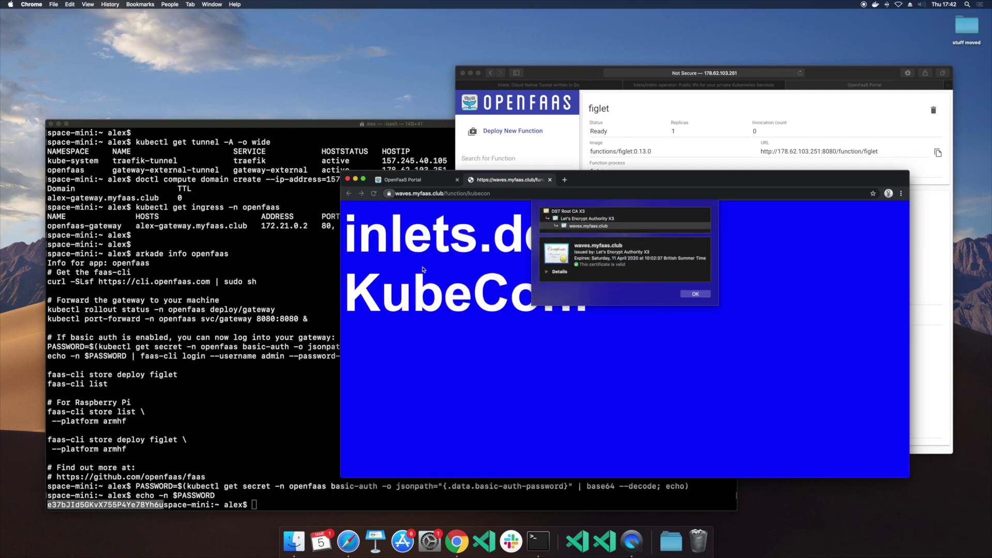
pyautogui.click(546, 272)
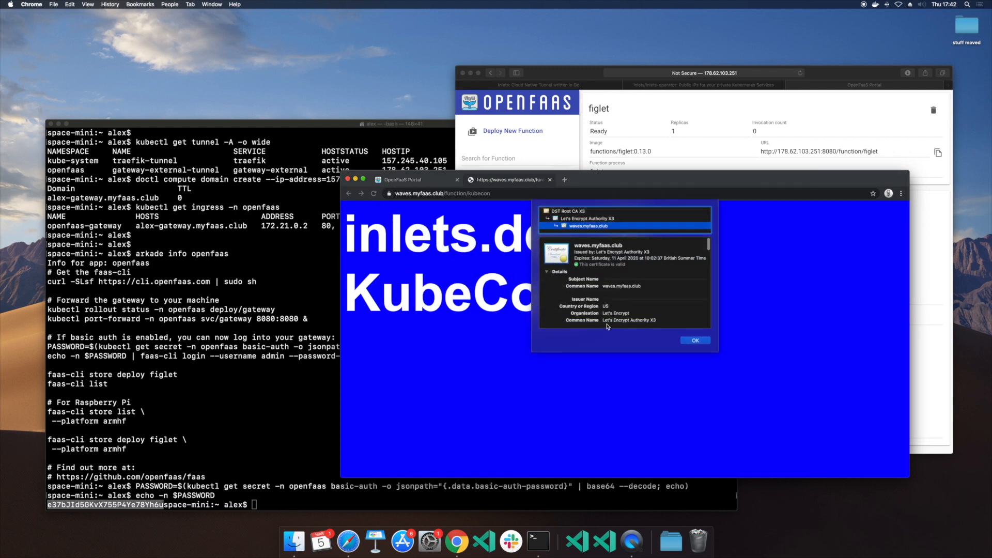
pyautogui.click(625, 256)
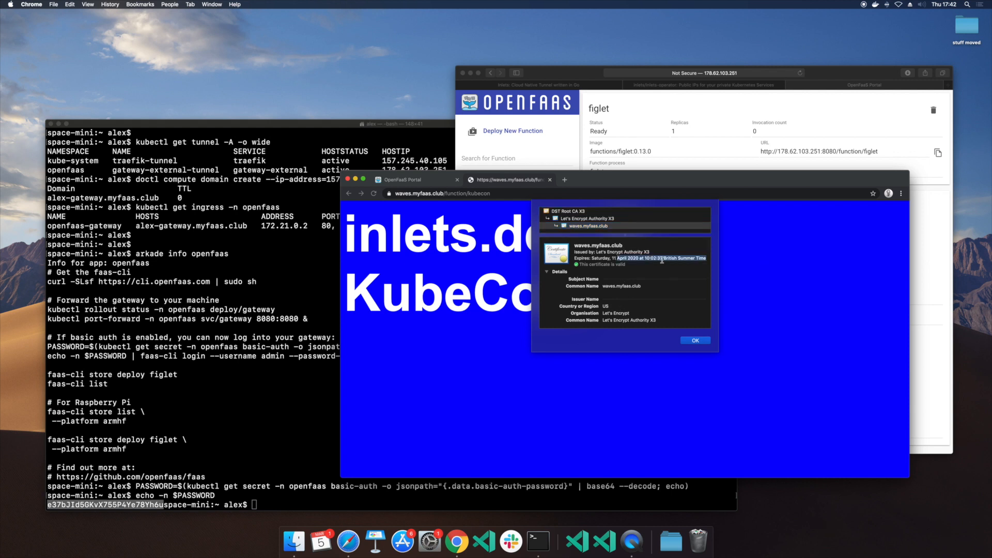
pyautogui.click(696, 340)
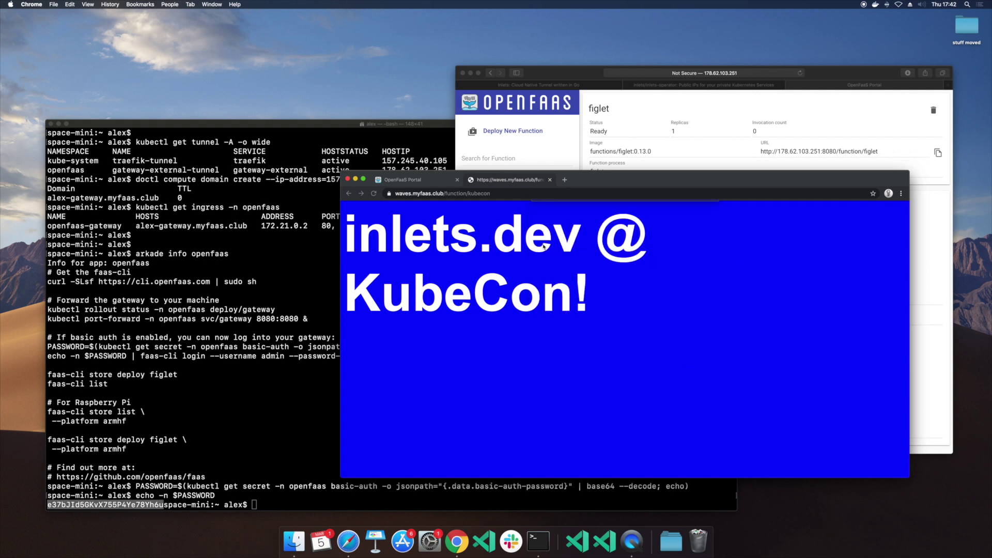
pyautogui.click(468, 193)
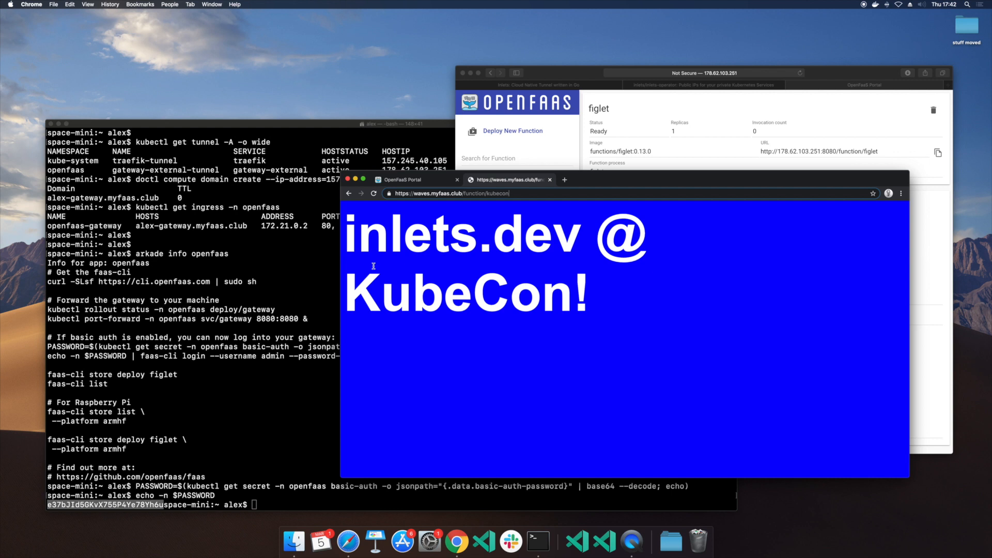
# - Run 'arkade install --help' to list the apps arkade can install
pyautogui.click(271, 292)
pyautogui.press('Return')
pyautogui.press('Return')
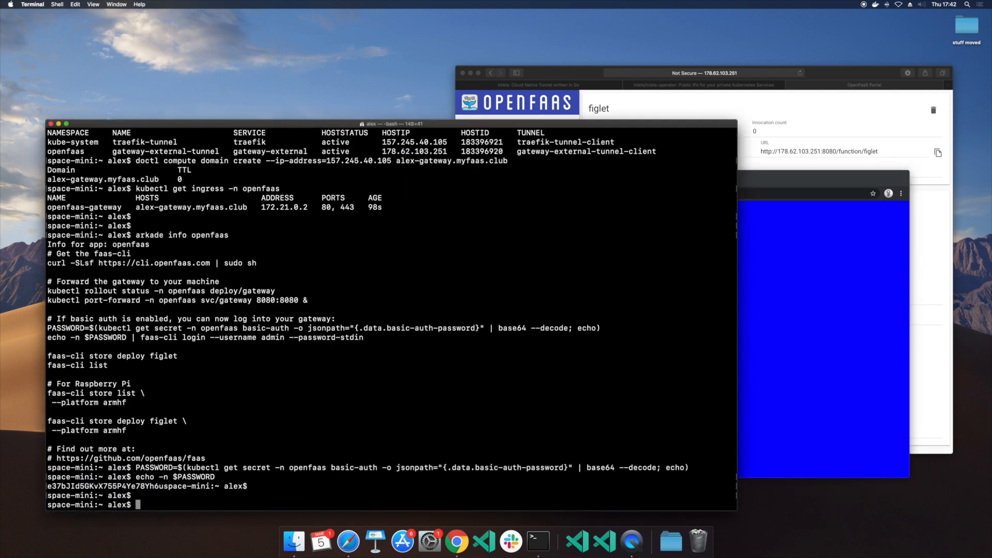
pyautogui.write('arkade install ')
pyautogui.write('--help')
pyautogui.press('Return')
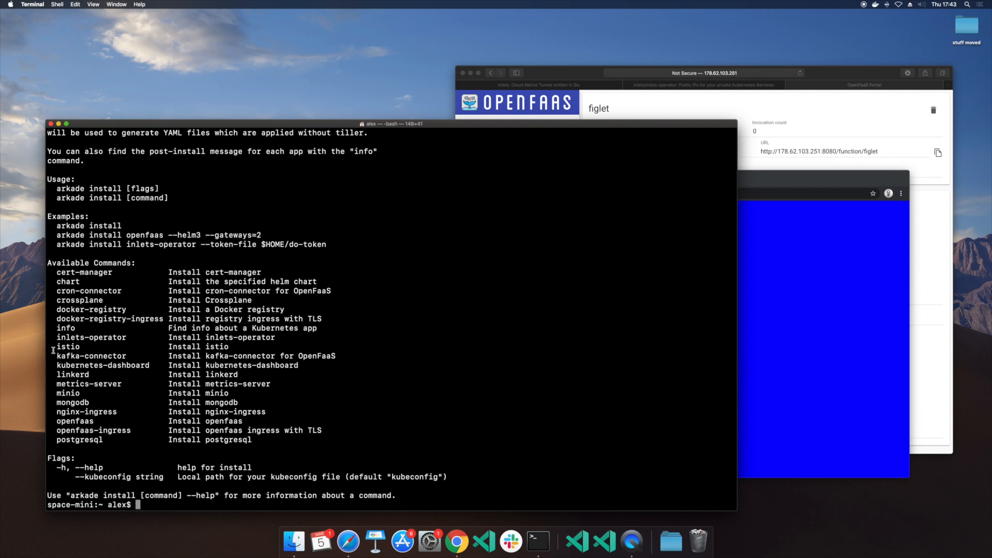
# - Highlight the openfaas, inlets-operator, cert-manager and openfaas-ingress entries in the list
pyautogui.tripleClick(76, 421)
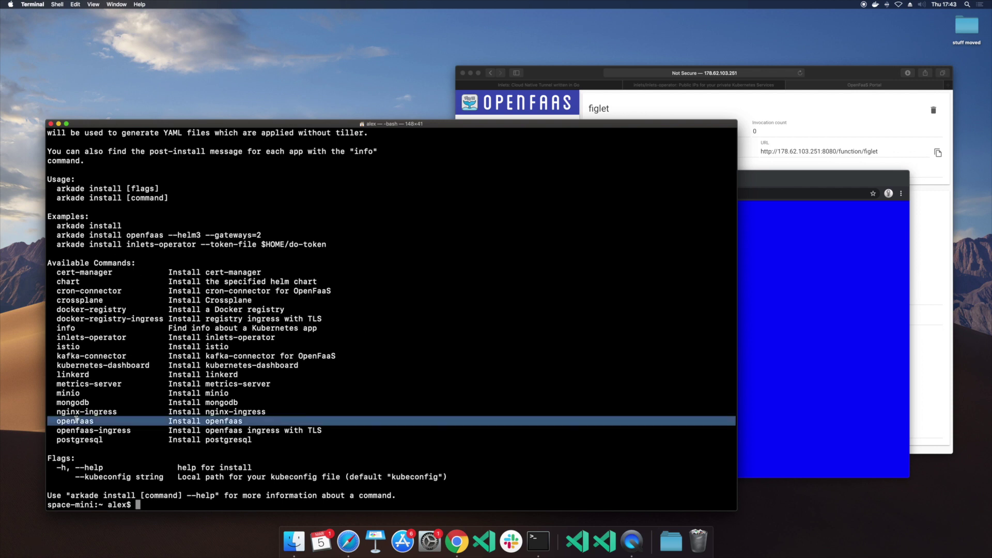
pyautogui.tripleClick(84, 337)
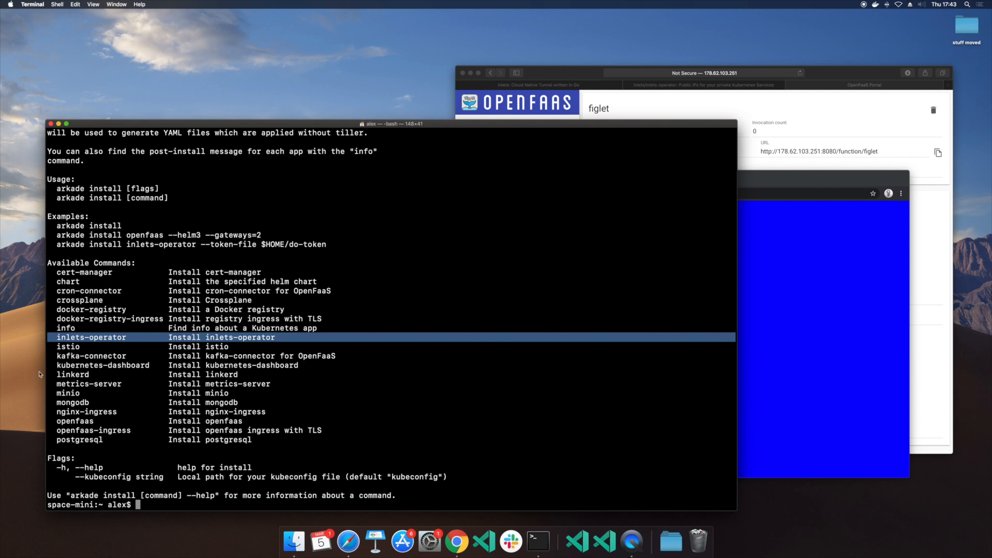
pyautogui.tripleClick(109, 271)
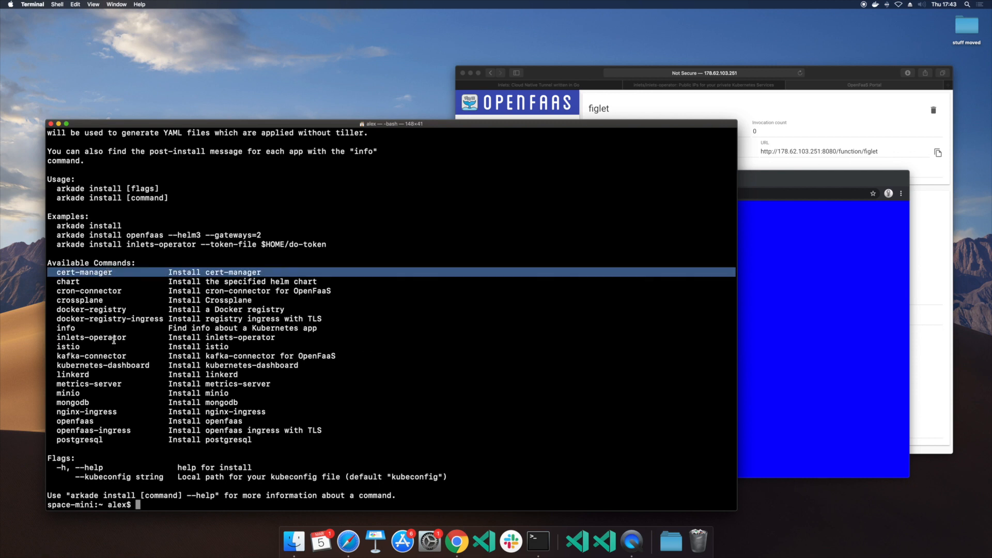
pyautogui.click(102, 432)
pyautogui.tripleClick(101, 432)
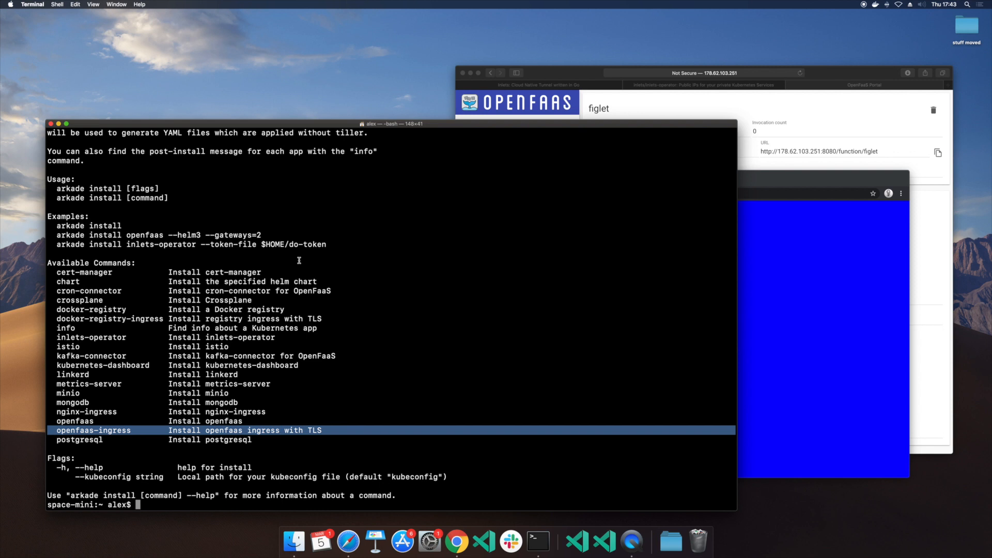
pyautogui.write('kubectl get ')
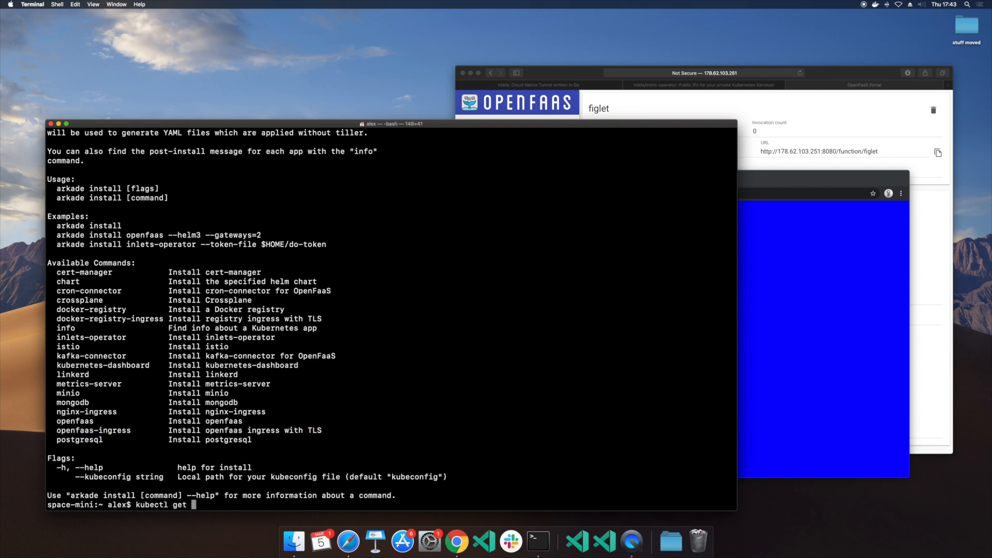
pyautogui.write('ingress -o ')
pyautogui.write('openfaas')
# - Print the openfaas-gateway ingress as YAML with kubectl get ingress -n openfaas -o yaml
pyautogui.hotkey('alt', 'Left')
pyautogui.press('BackSpace')
pyautogui.press('BackSpace')
pyautogui.write('n')
pyautogui.press('Return')
pyautogui.press('Up')
pyautogui.write('-yaml')
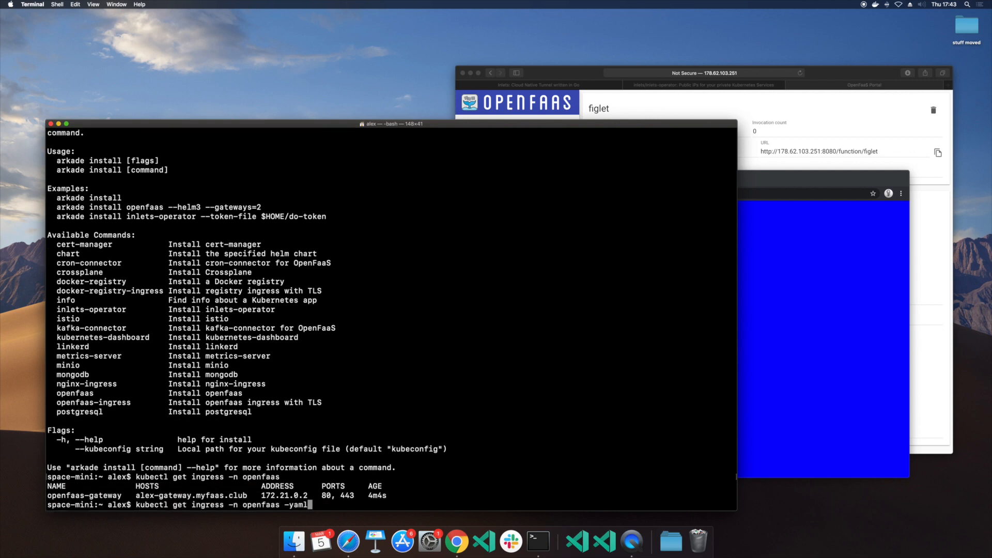
pyautogui.press('Return')
pyautogui.press('Up')
pyautogui.press('Left')
pyautogui.press('Left')
pyautogui.press('Left')
pyautogui.write('op')
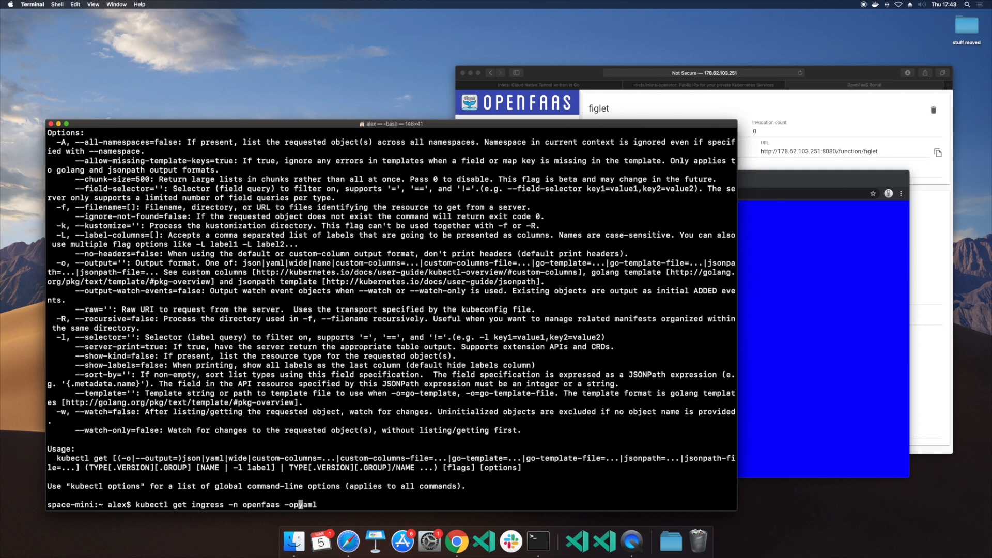
pyautogui.press('BackSpace')
pyautogui.press('Return')
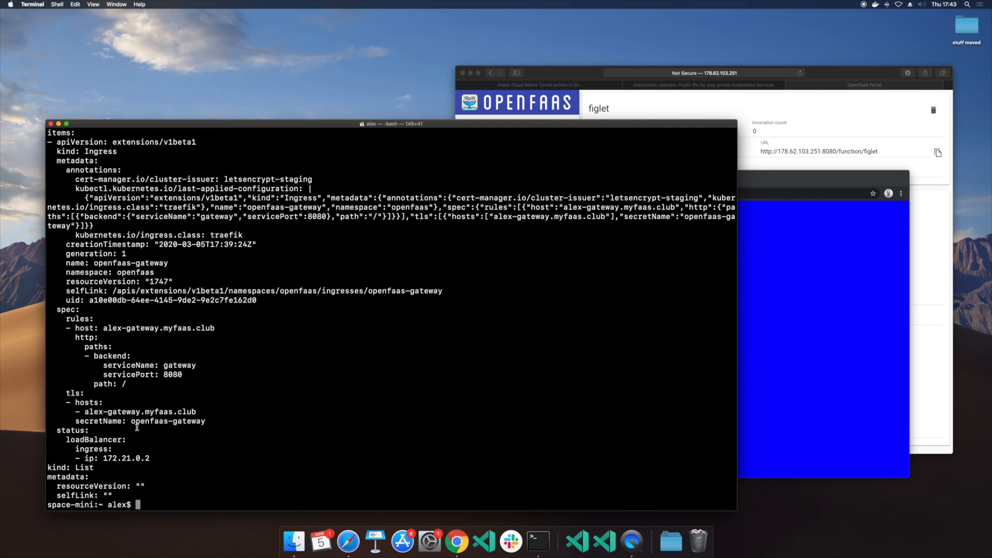
# - Mark the alex-gateway.myfaas.club host and TLS settings, then clear the screen
pyautogui.moveTo(237, 425)
pyautogui.mouseDown()
pyautogui.moveTo(35, 372)
pyautogui.moveTo(37, 312)
pyautogui.mouseUp()
pyautogui.scroll(5, 198, 186)
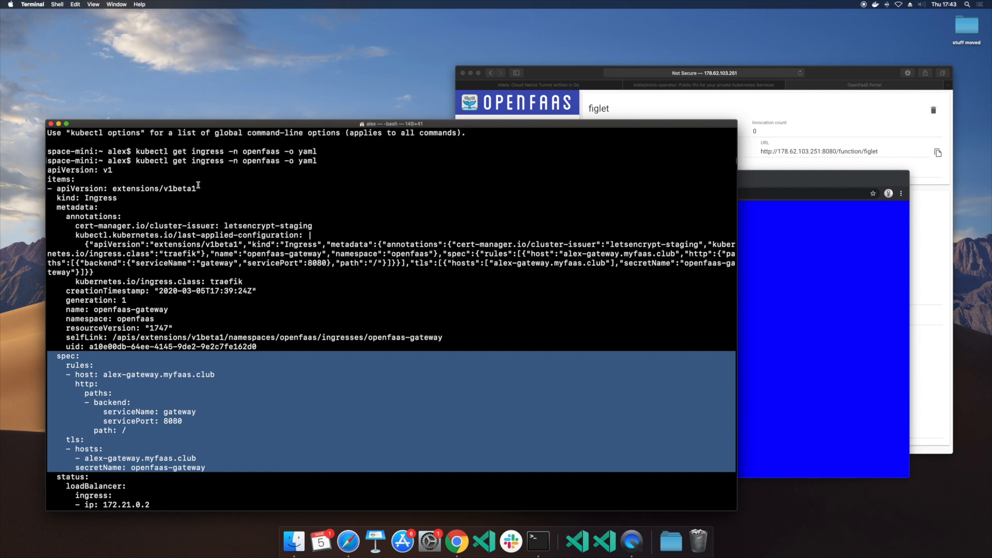
pyautogui.scroll(-5, 198, 186)
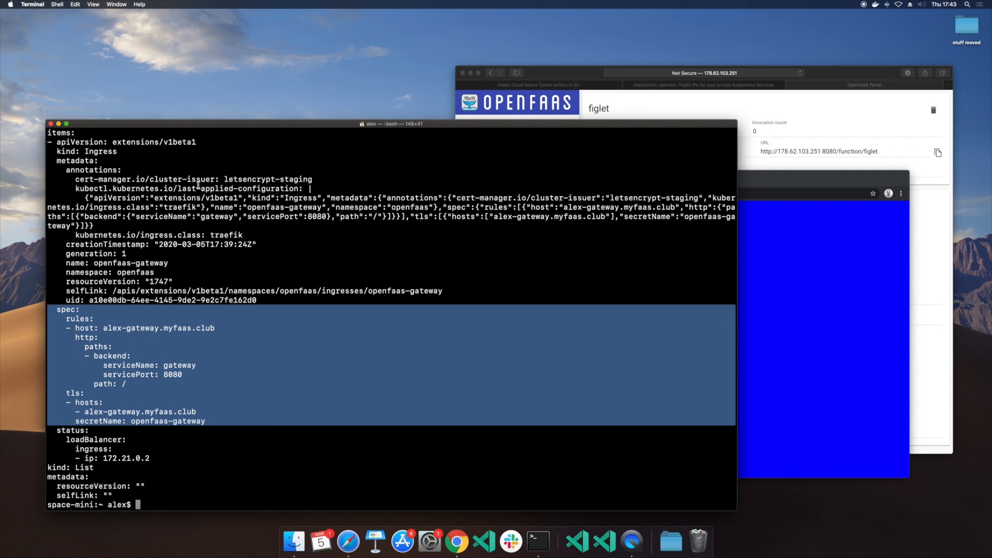
pyautogui.hotkey('ctrl', 'l')
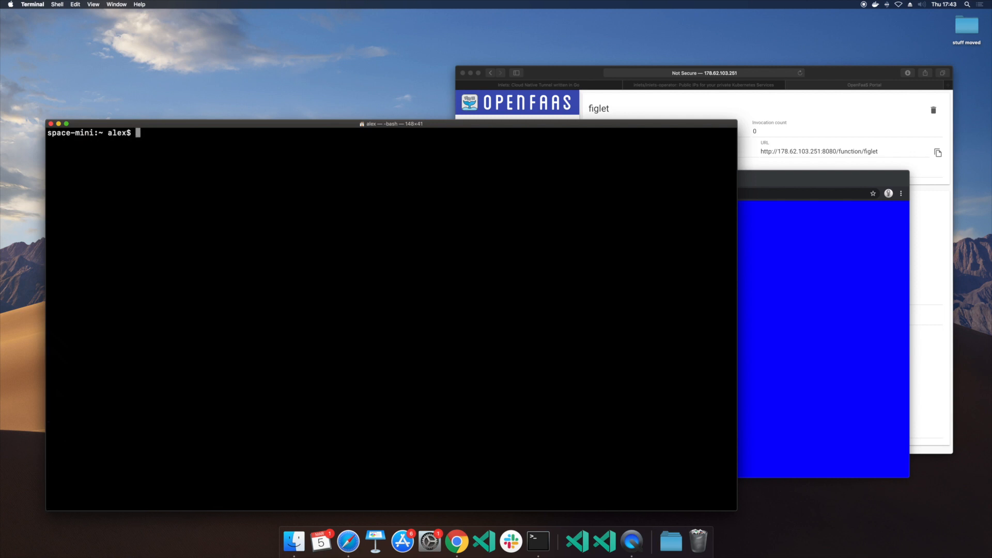
pyautogui.write('k3d ')
pyautogui.write('create')
# - Run k3d delete to remove the local cluster
pyautogui.press('BackSpace')
pyautogui.press('BackSpace')
pyautogui.press('BackSpace')
pyautogui.write('delete')
pyautogui.press('Return')
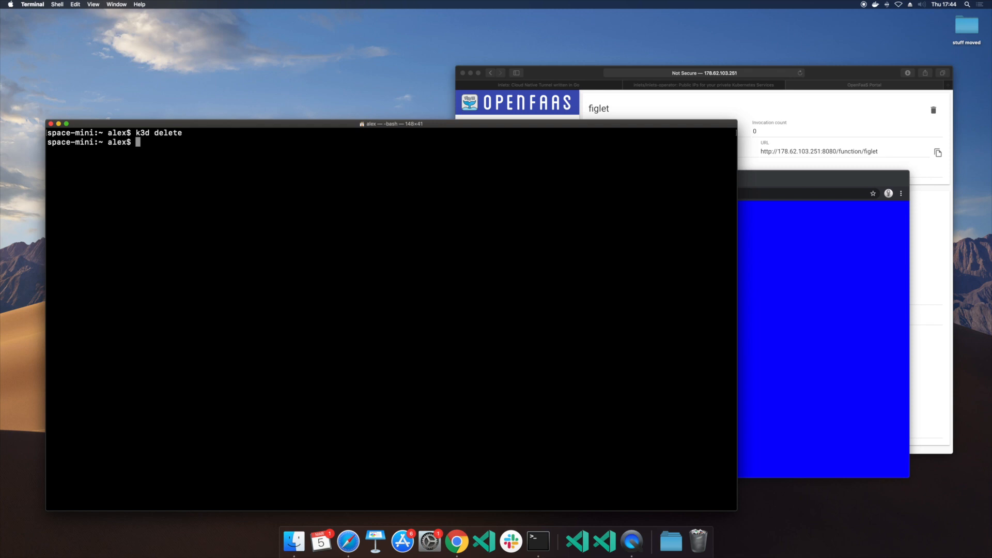
pyautogui.write('doctl drop')
pyautogui.write('let ls |gre[p')
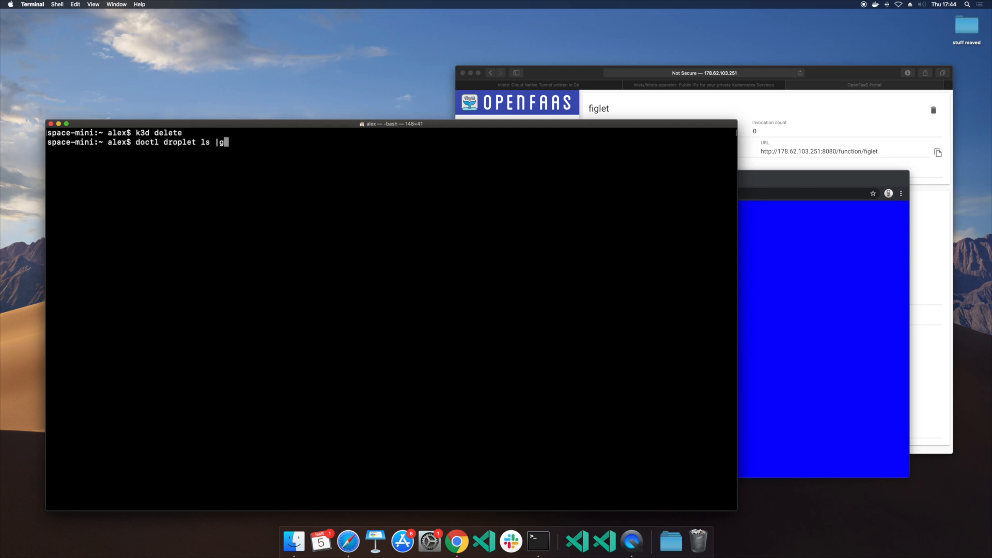
# - Run doctl compute droplet ls filtered for openfaas, fixing the missing subcommand
pyautogui.press('BackSpace')
pyautogui.press('BackSpace')
pyautogui.press('BackSpace')
pyautogui.write('p openfaas')
pyautogui.press('Return')
pyautogui.press('Up')
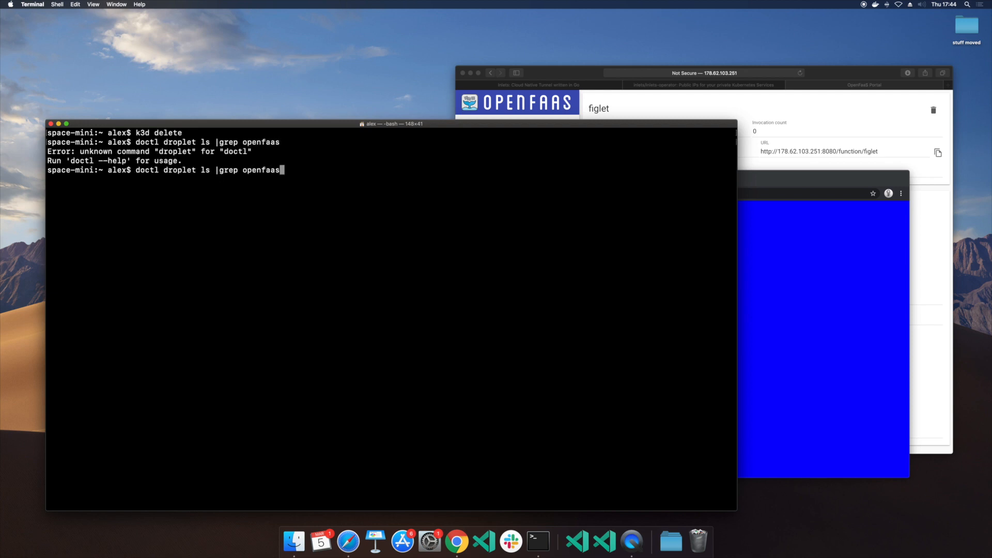
pyautogui.hotkey('alt', 'b')
pyautogui.hotkey('alt', 'b')
pyautogui.hotkey('alt', 'b')
pyautogui.write('comp')
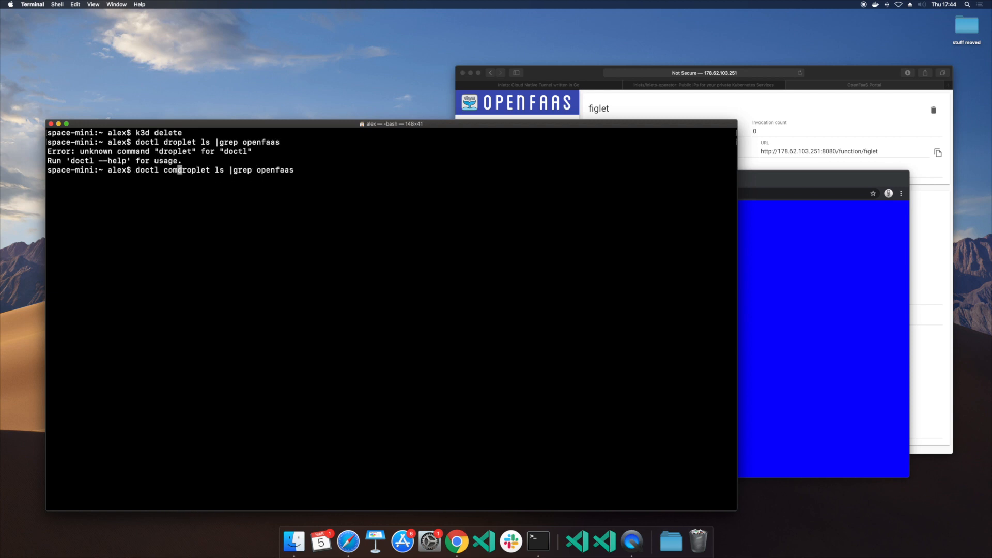
pyautogui.write('ute')
pyautogui.hotkey('ctrl', 'e')
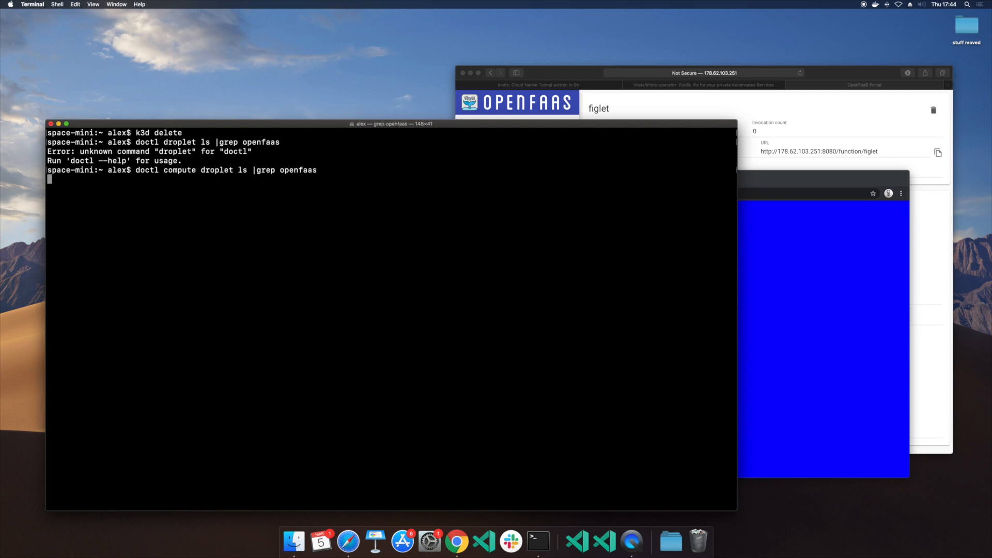
# - List the gateway-external-tunnel droplet and select its public IP
pyautogui.press('Up')
pyautogui.press('BackSpace')
pyautogui.press('BackSpace')
pyautogui.press('BackSpace')
pyautogui.write('gateway')
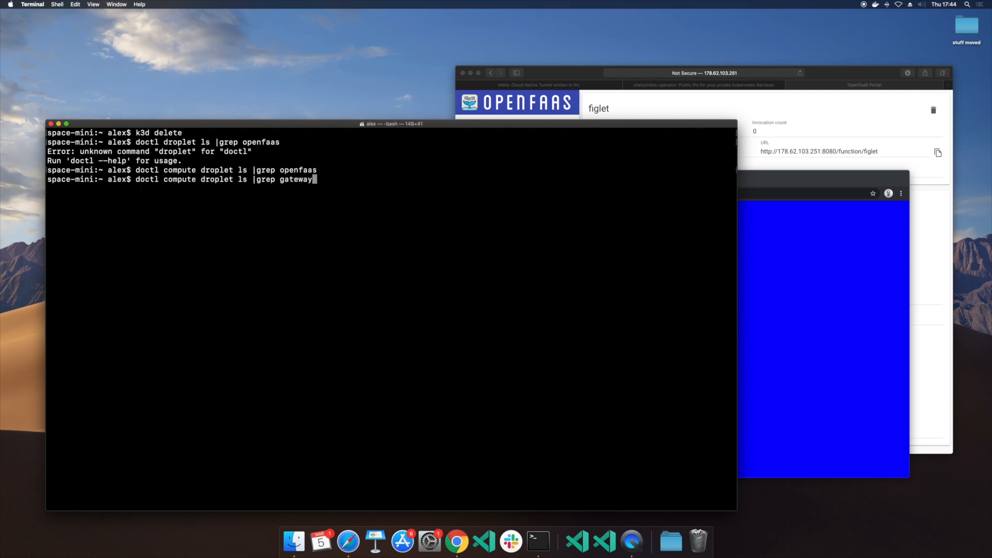
pyautogui.hotkey('ctrl', 'l')
pyautogui.press('Return')
pyautogui.press('Up')
pyautogui.press('BackSpace')
pyautogui.press('BackSpace')
pyautogui.press('BackSpace')
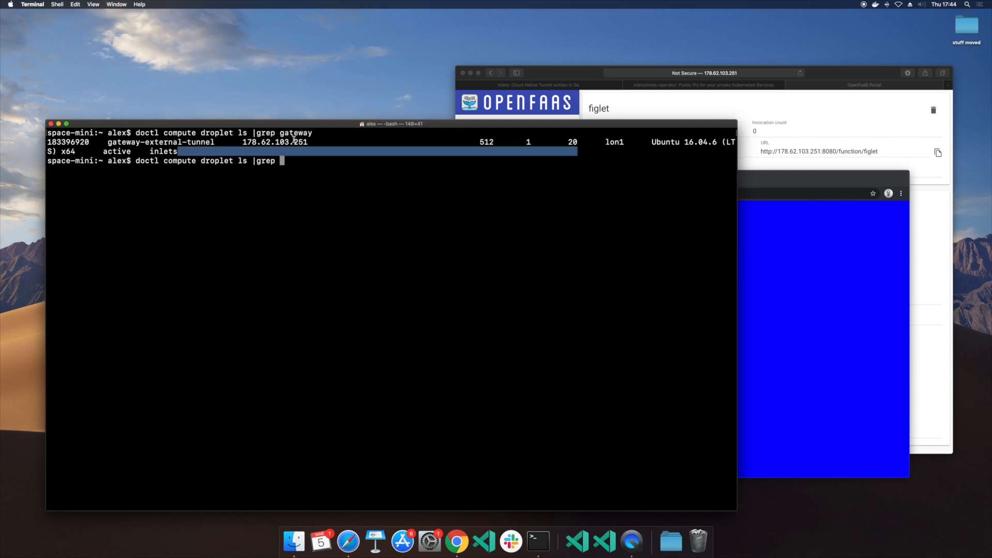
pyautogui.doubleClick(275, 142)
pyautogui.write('t')
pyautogui.write('raefik')
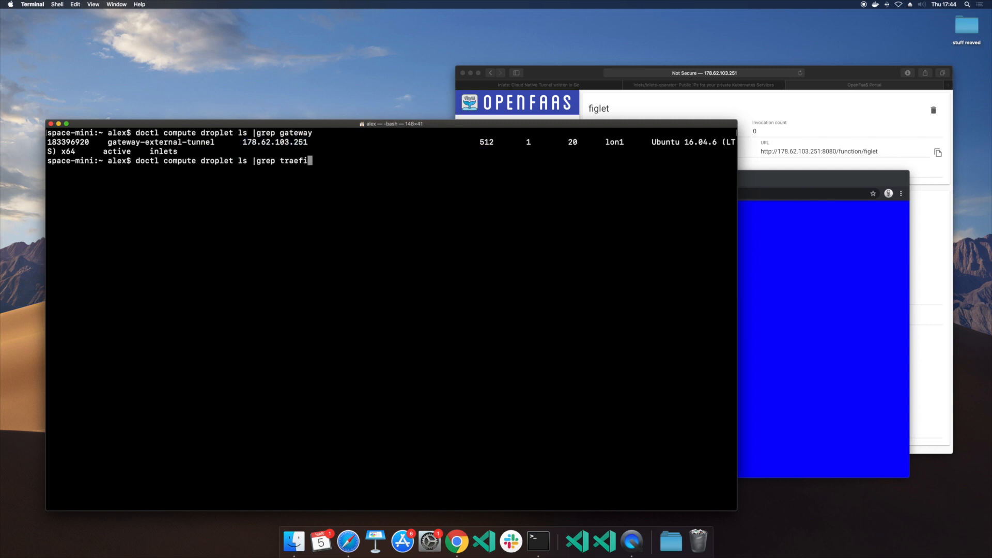
# - List the traefik-tunnel droplets, select IP 64.227.39.95, and bring the KubeCon page forward
pyautogui.press('Return')
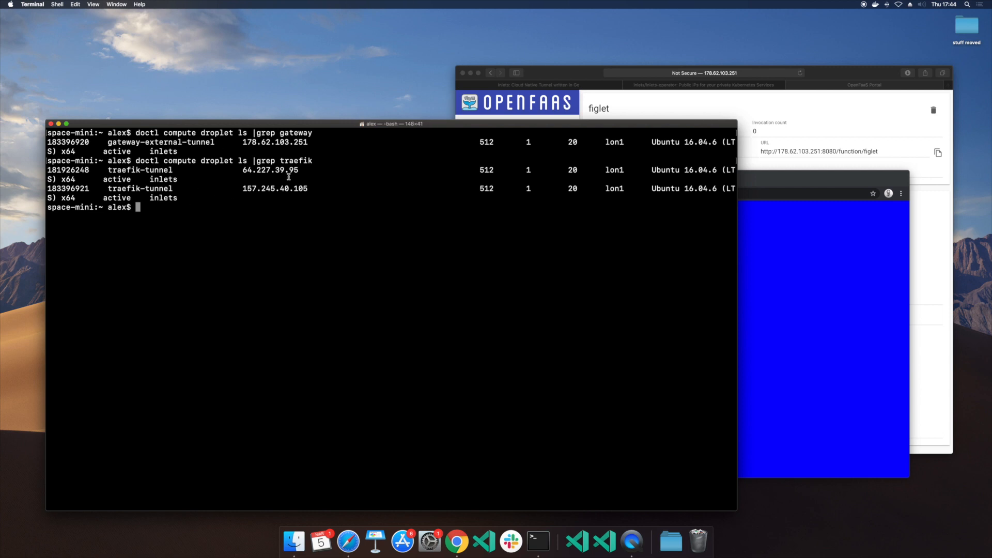
pyautogui.doubleClick(270, 170)
pyautogui.click(744, 273)
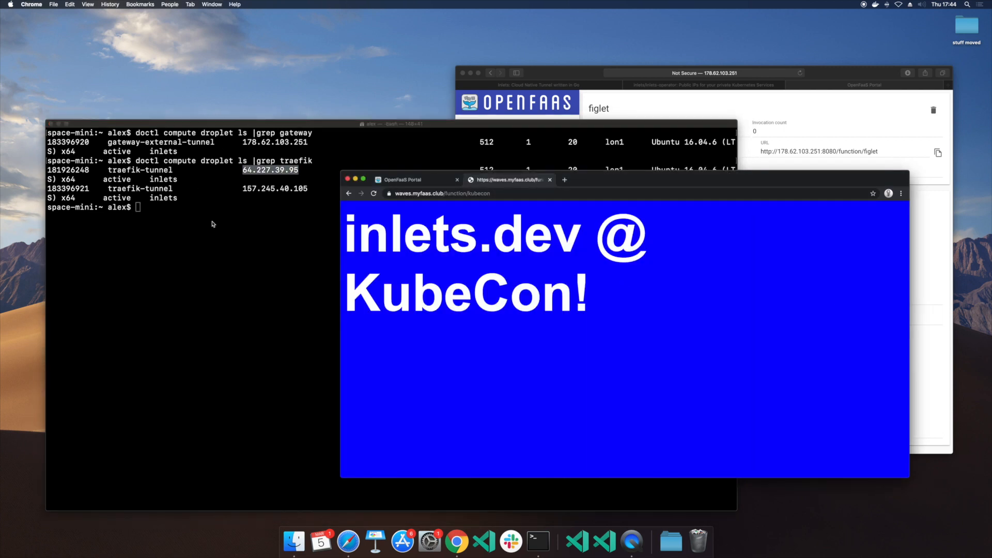
# - Select the second traefik tunnel IP 157.245.40.105 and return to the KubeCon page
pyautogui.click(197, 176)
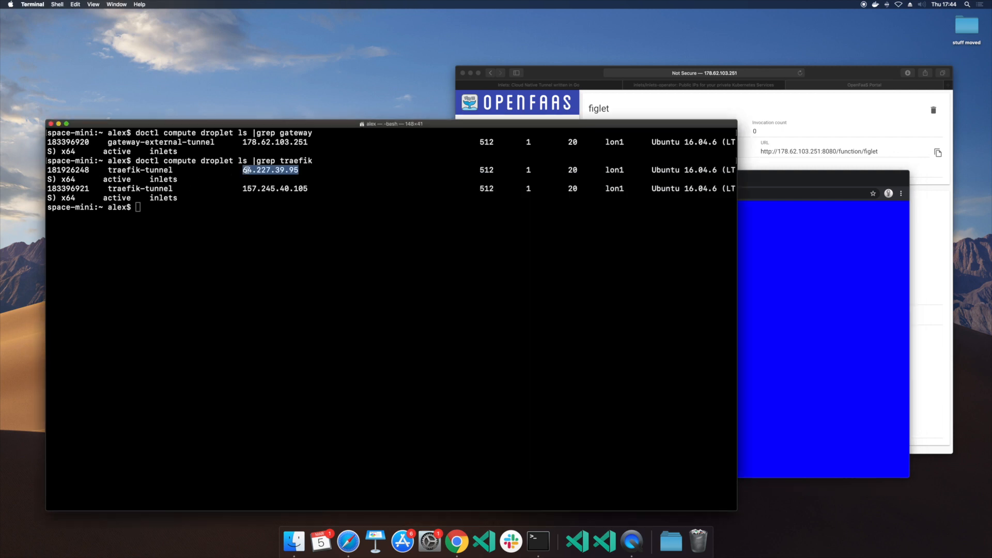
pyautogui.doubleClick(270, 188)
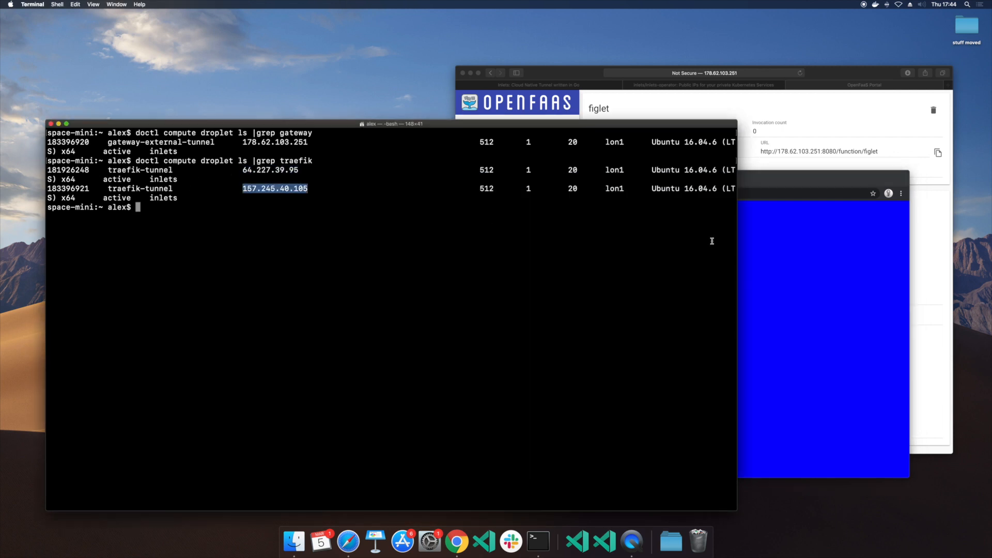
pyautogui.click(822, 267)
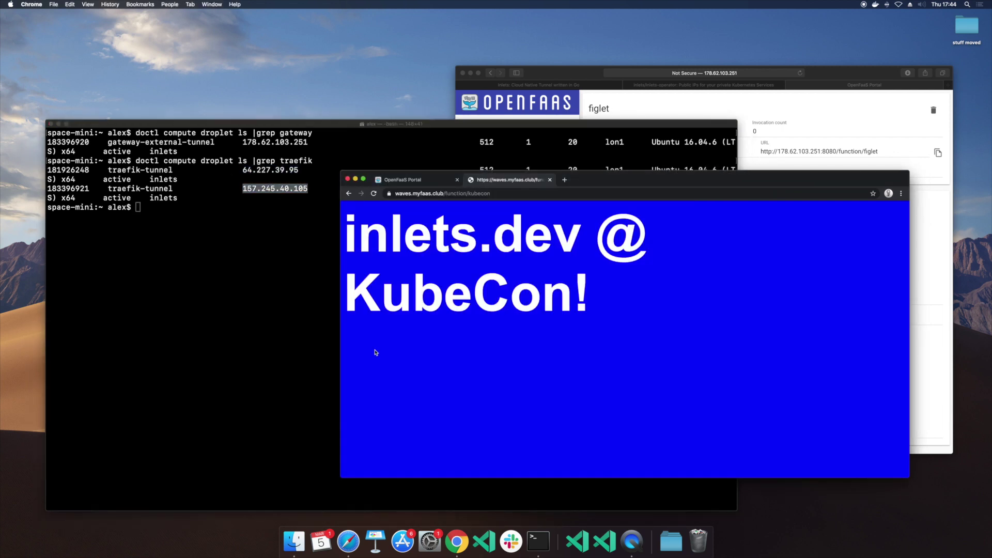
# - Revisit the OpenFaaS Portal tab, the tunnel listing, then bring the inlets docs forward
pyautogui.click(410, 181)
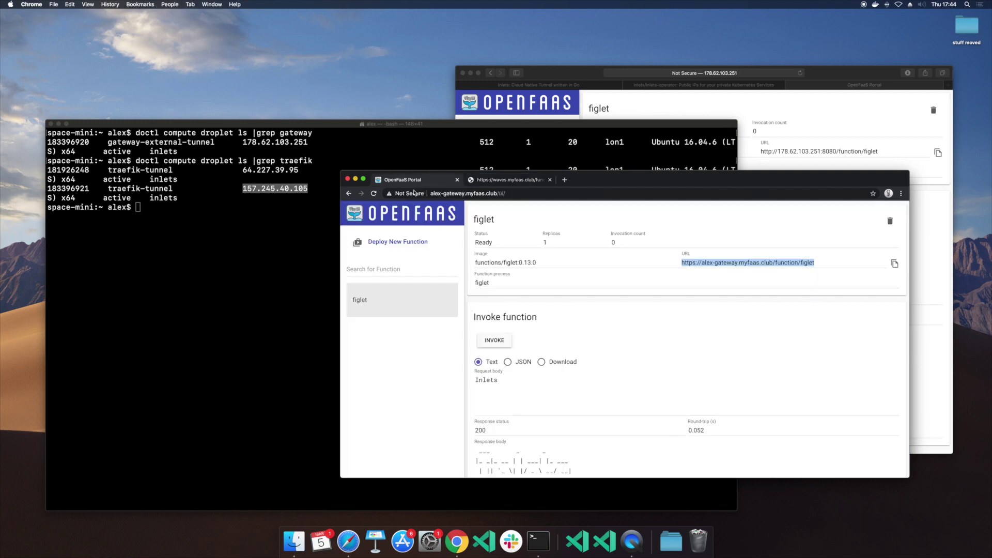
pyautogui.click(226, 341)
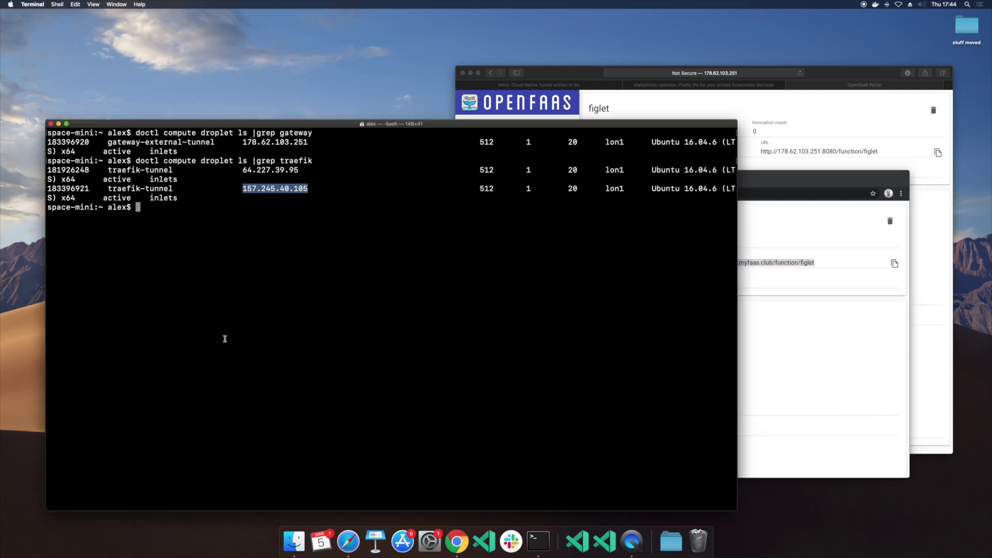
pyautogui.click(567, 84)
pyautogui.scroll(10, 781, 314)
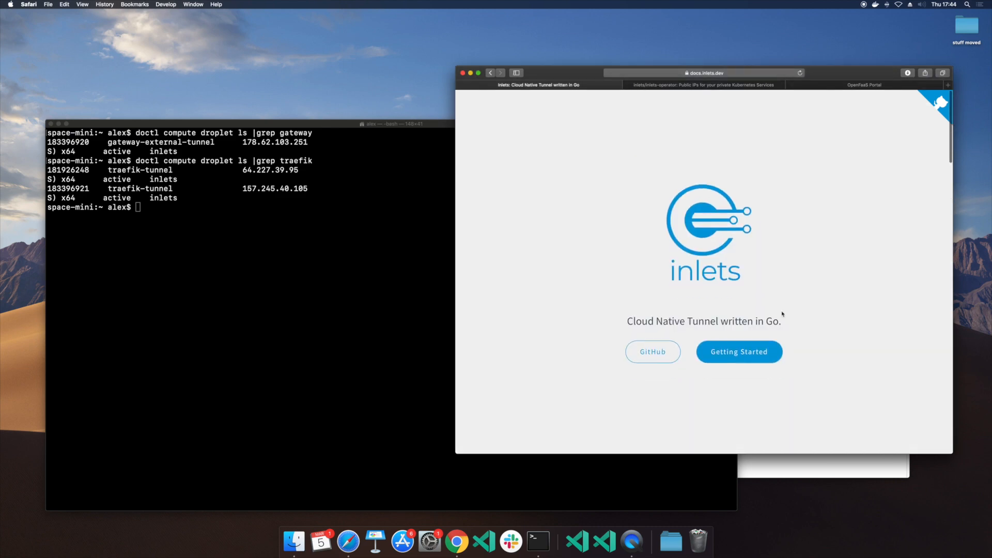
# - Open the inlets Cloud Native Tunnel docs page with its host and exit-node diagram
pyautogui.click(739, 351)
pyautogui.scroll(-5, 742, 351)
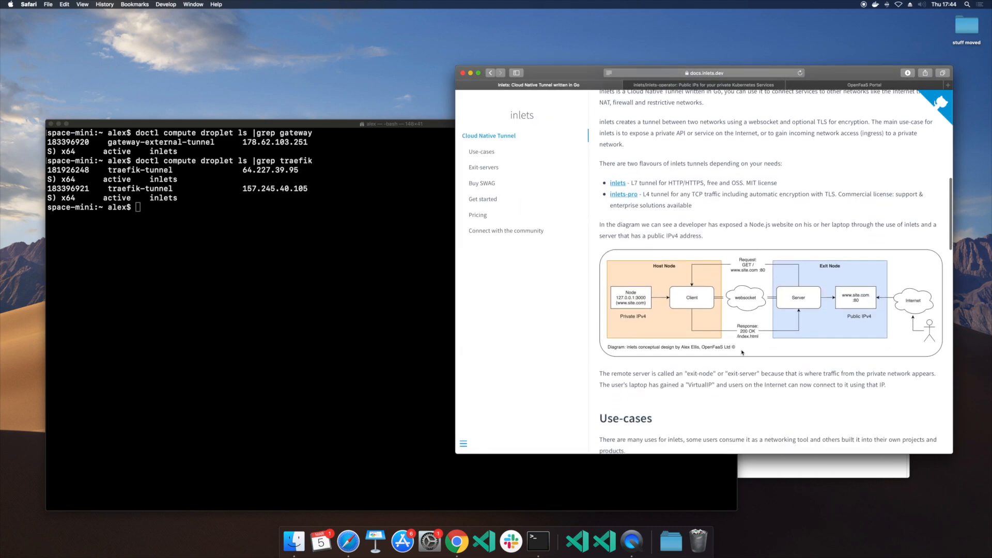